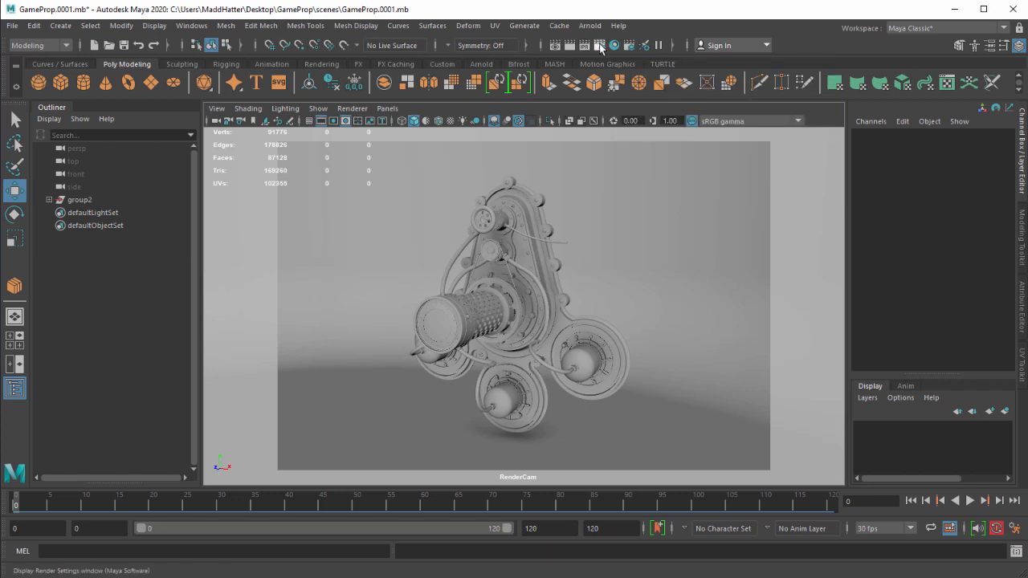
- Set the Maya Software render quality to Production quality and review the raytracing and image size settings
click(599, 46)
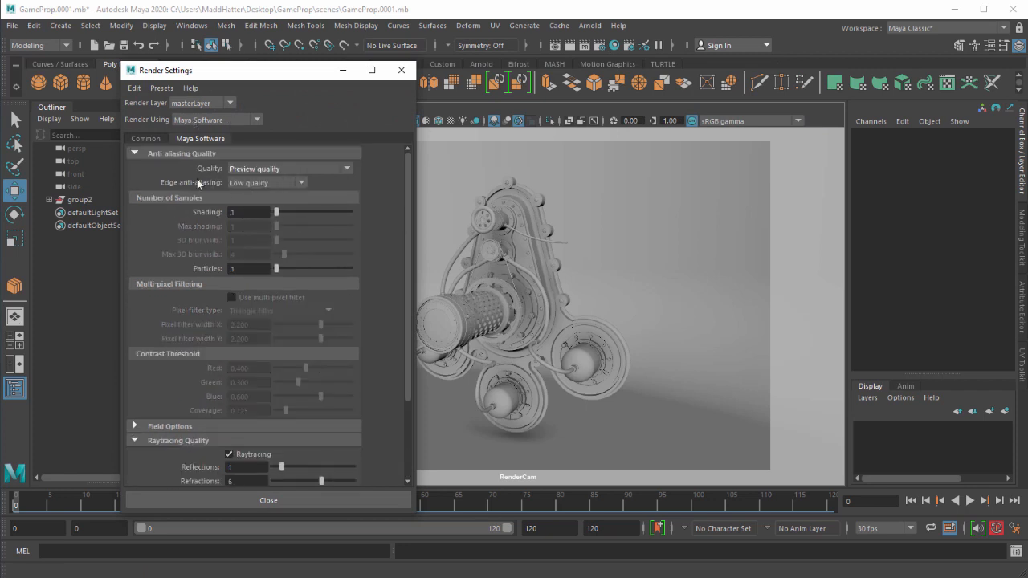
click(250, 168)
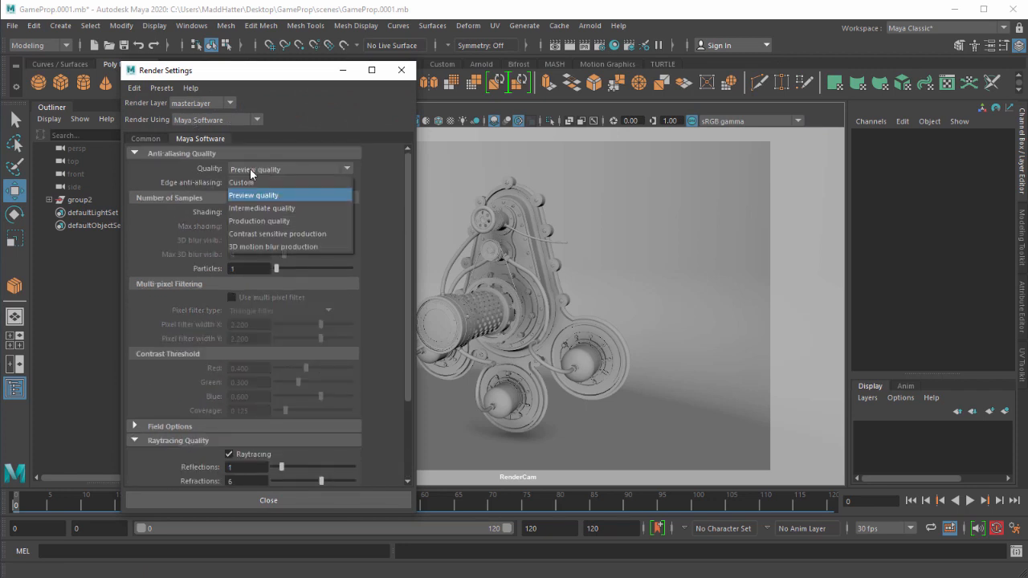
click(242, 222)
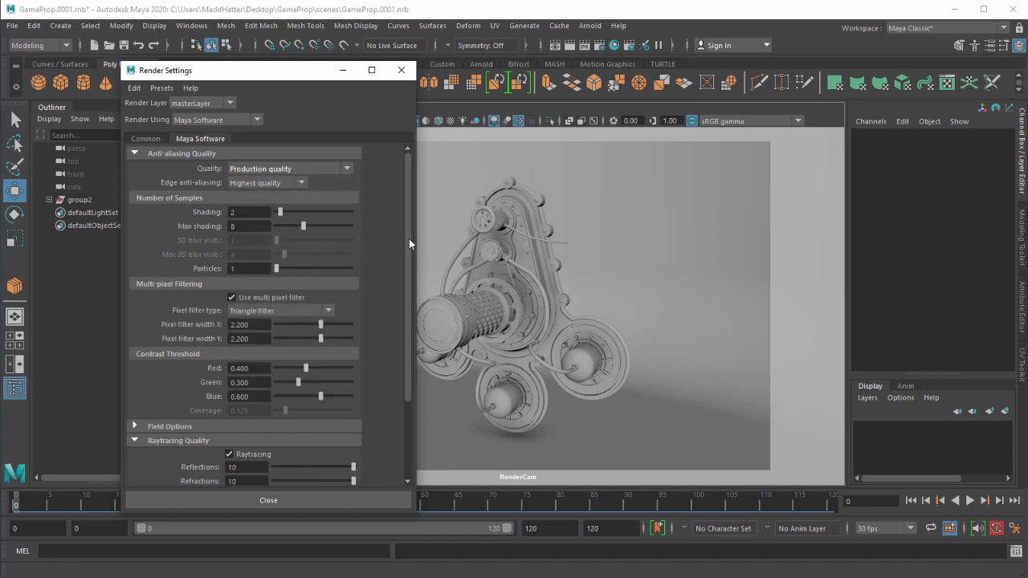
drag(409, 239, 403, 312)
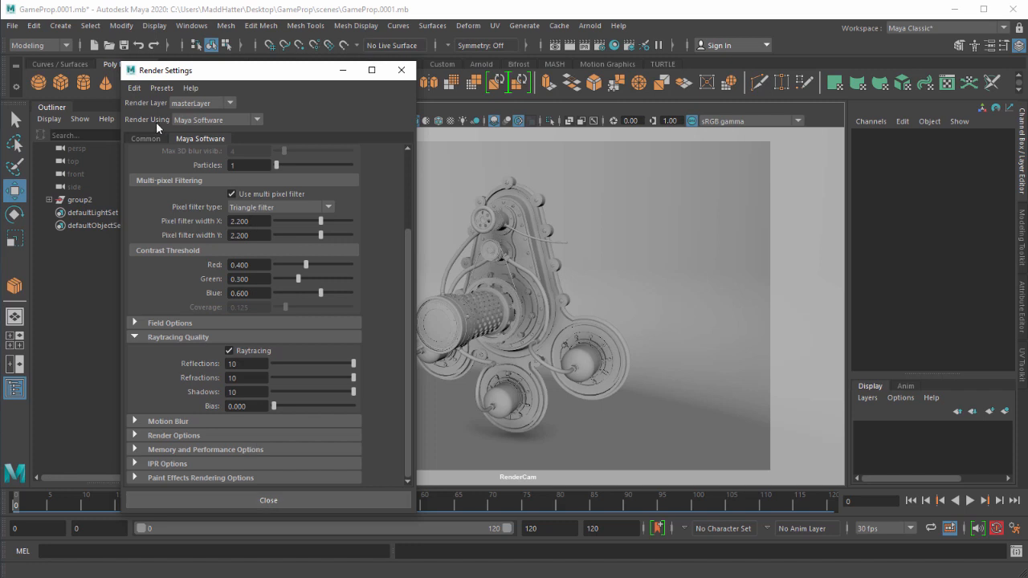
click(143, 139)
scroll(252, 369, down, 7)
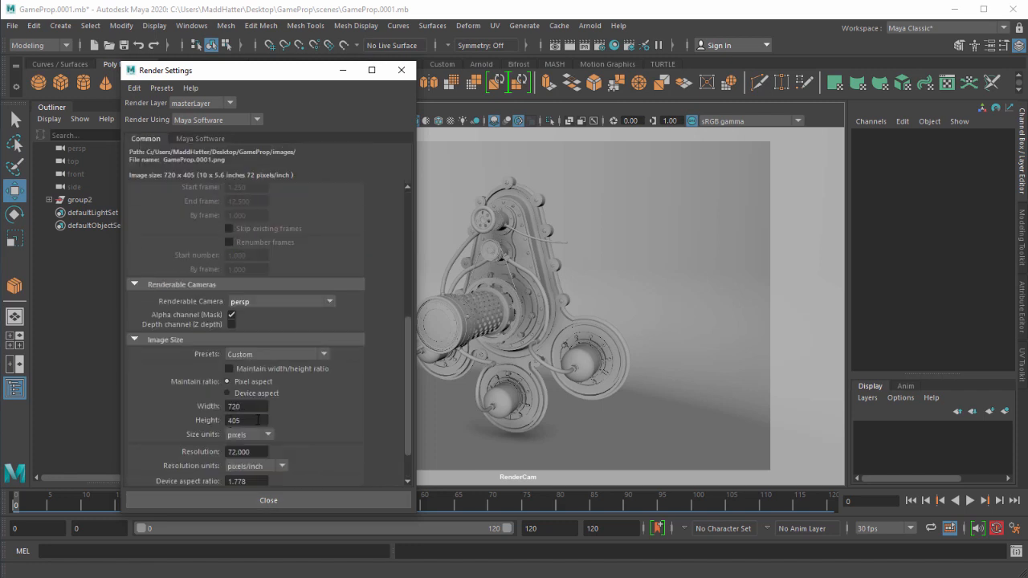
click(264, 501)
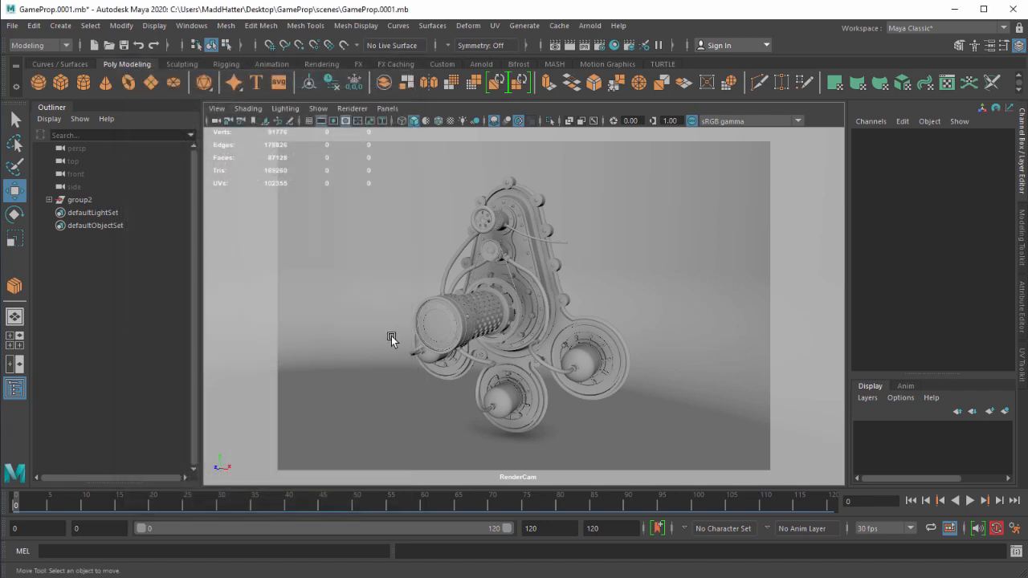
- Assign a new Lambert material to the curved backdrop and name it BackdropShader
click(351, 235)
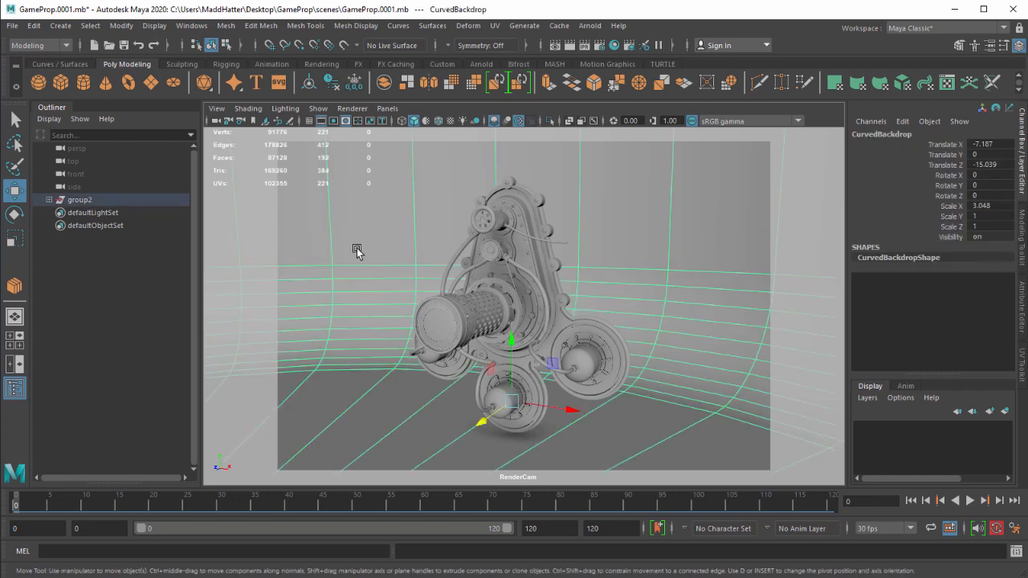
right_click(351, 156)
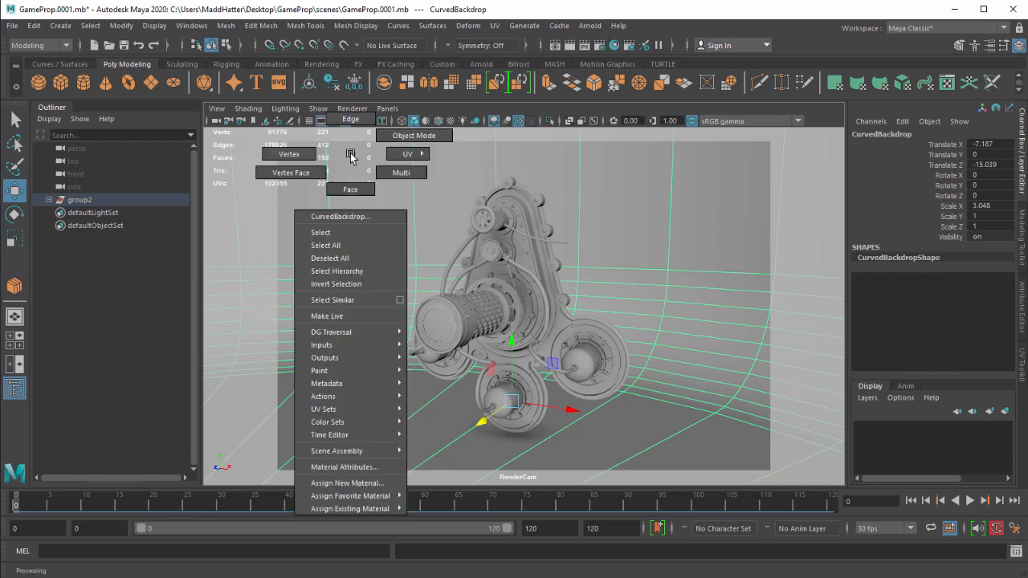
click(360, 483)
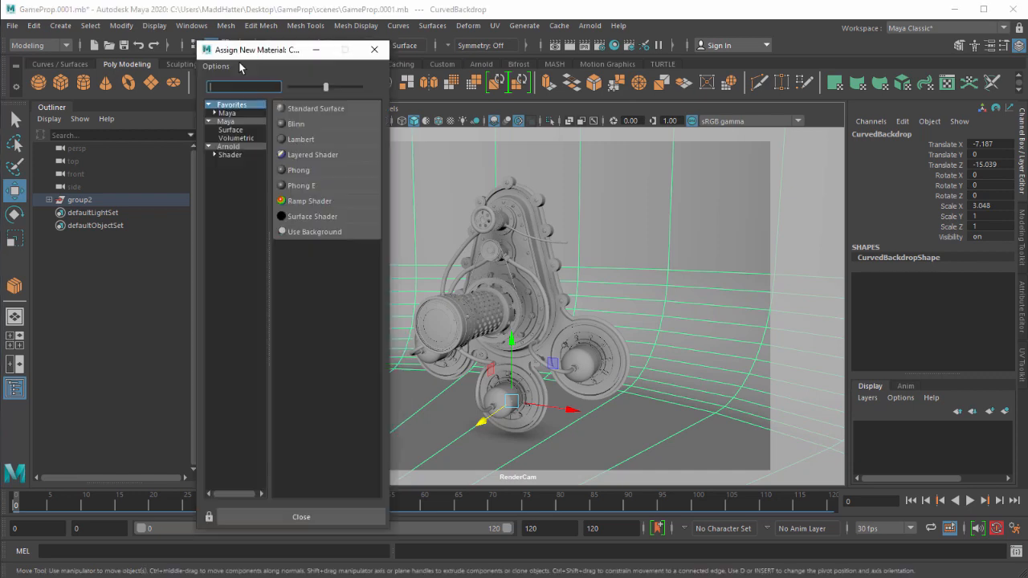
click(285, 141)
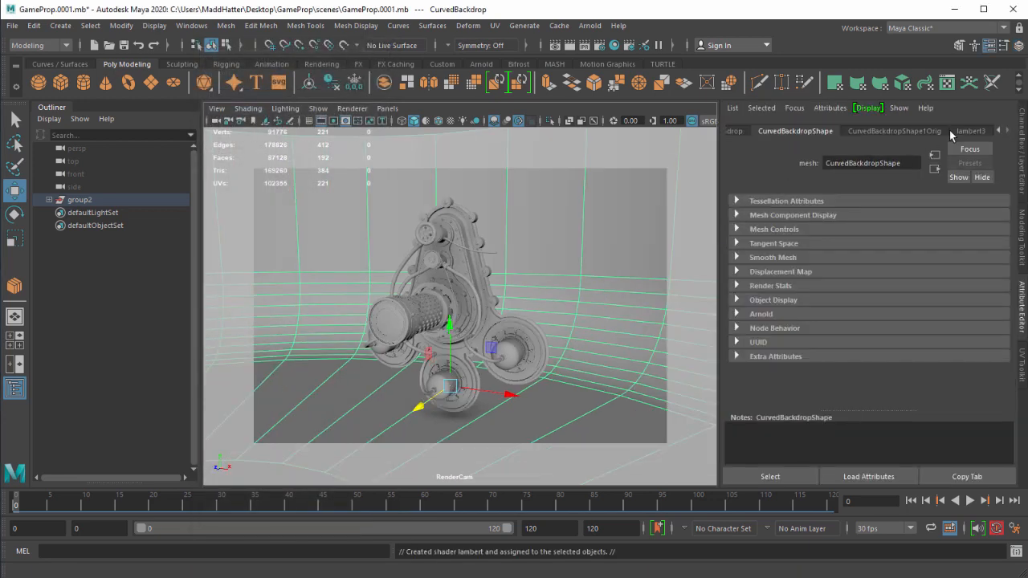
click(952, 131)
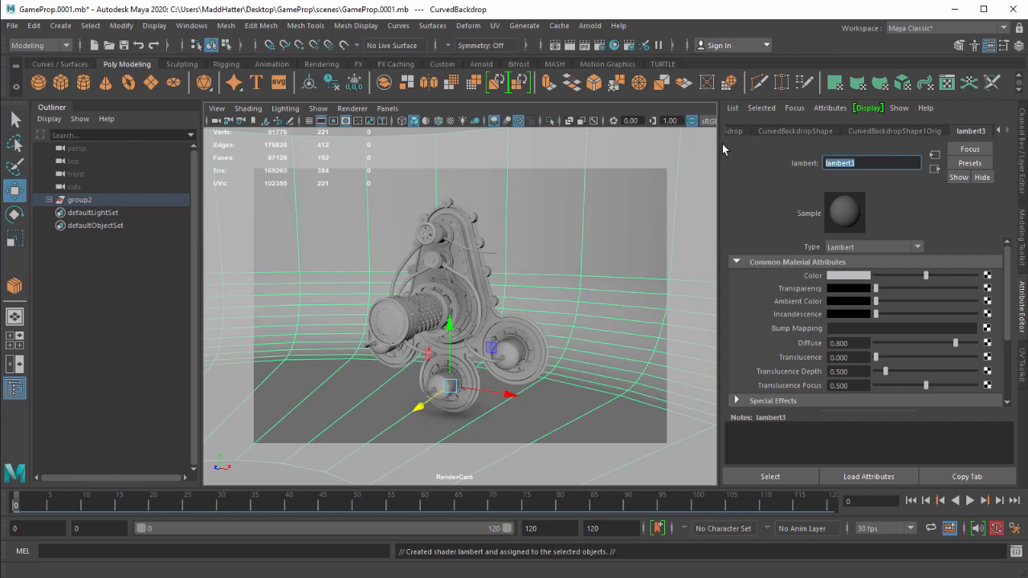
text(BackdropShader)
key(Return)
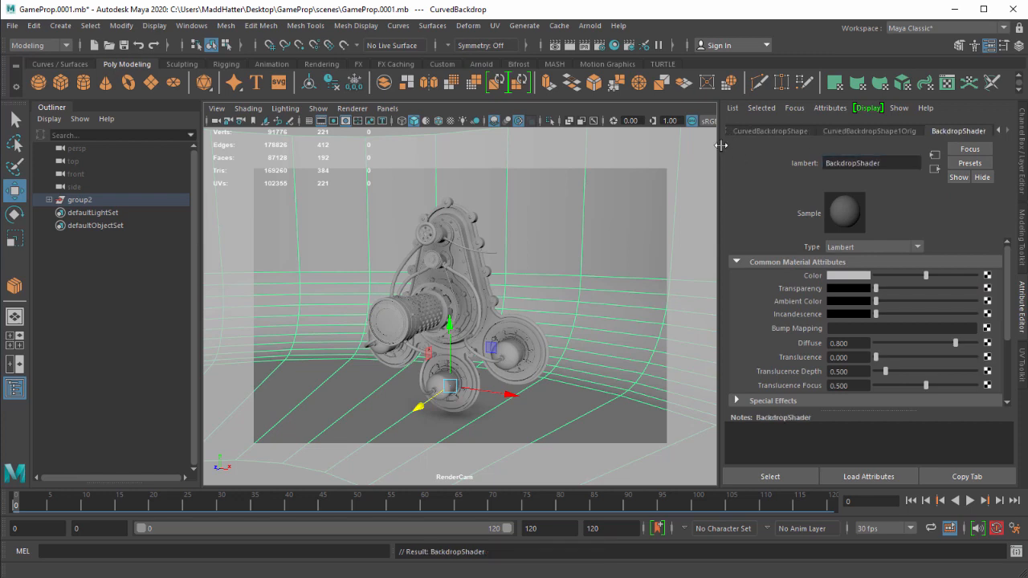
- Change the BackdropShader colour to a dark bluish grey
click(838, 278)
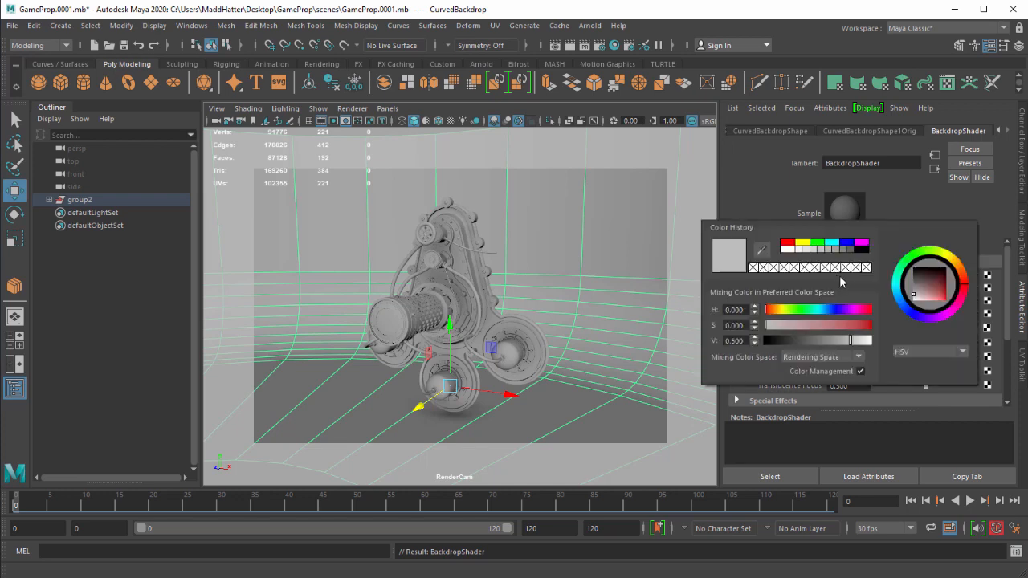
click(910, 319)
drag(913, 294, 921, 288)
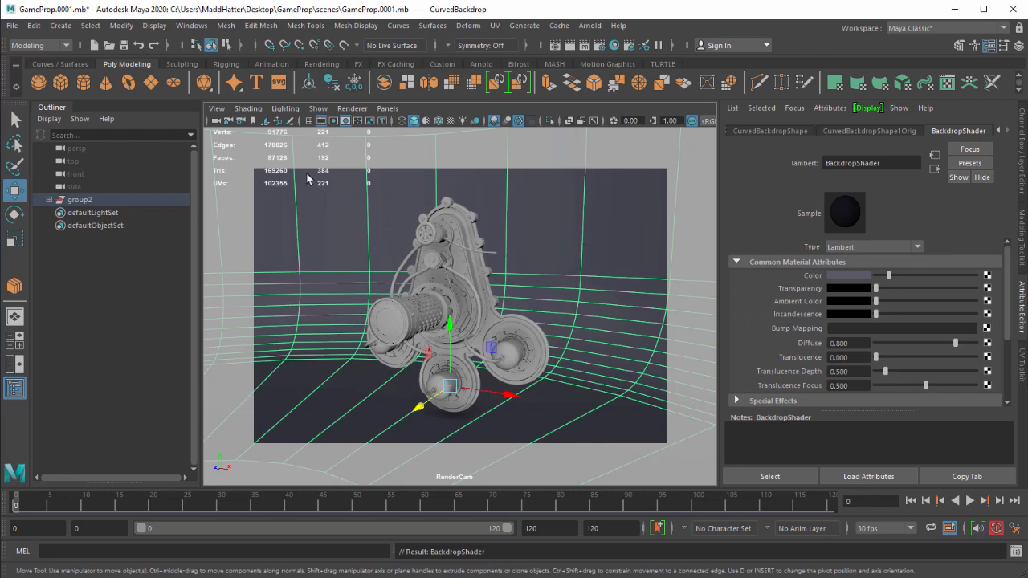
- Change the material type of all the prop's pieces to Blinn and set its reflectivity to 0
drag(343, 184, 582, 421)
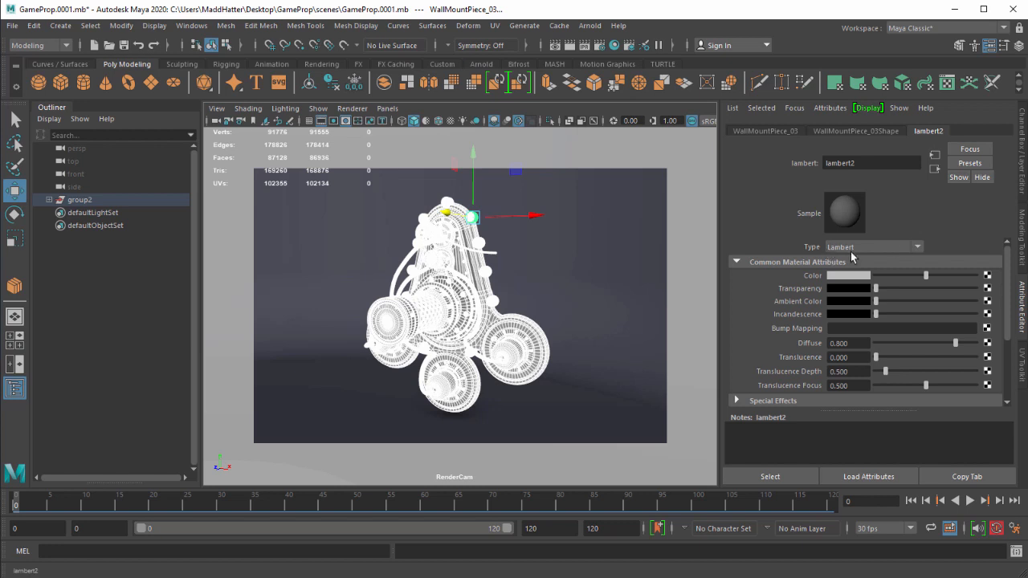
click(920, 248)
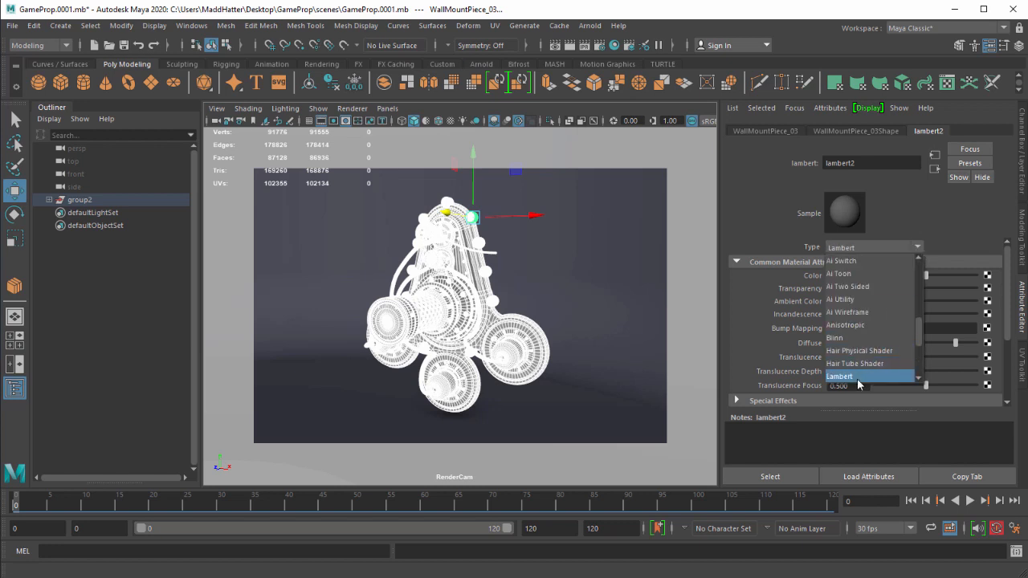
click(850, 338)
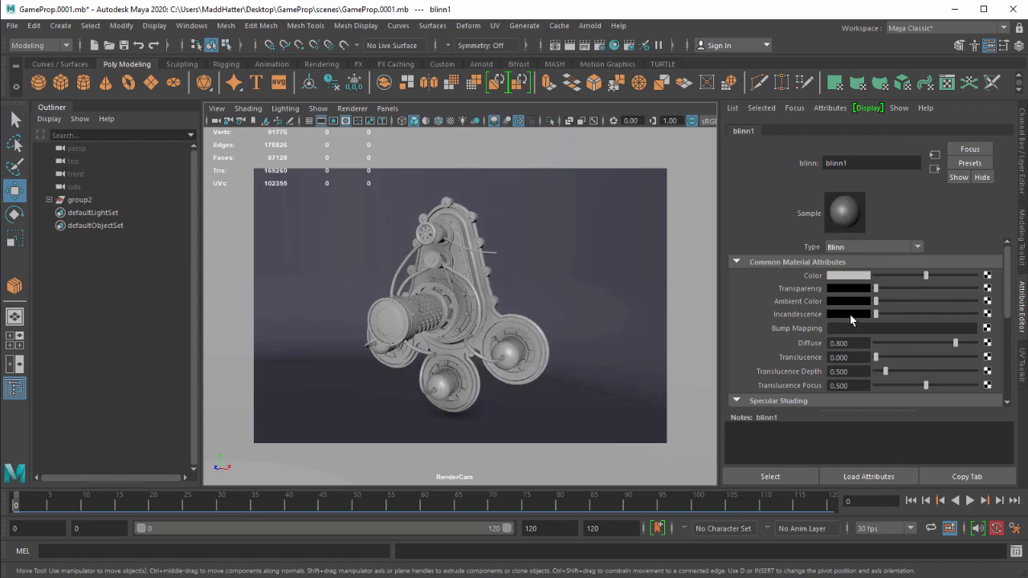
scroll(850, 322, down, 3)
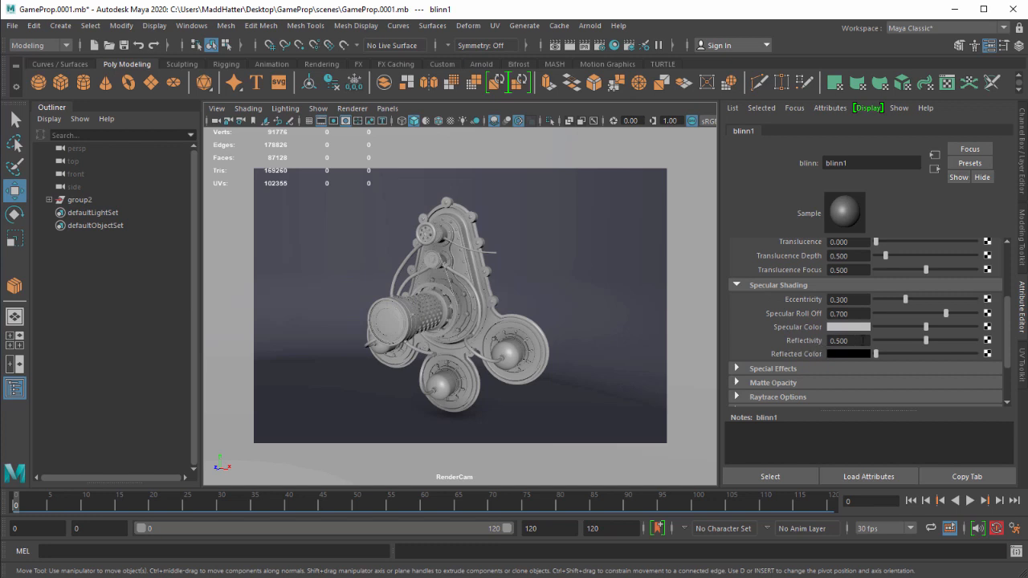
drag(862, 341, 826, 347)
text(0)
key(Return)
scroll(898, 277, up, 3)
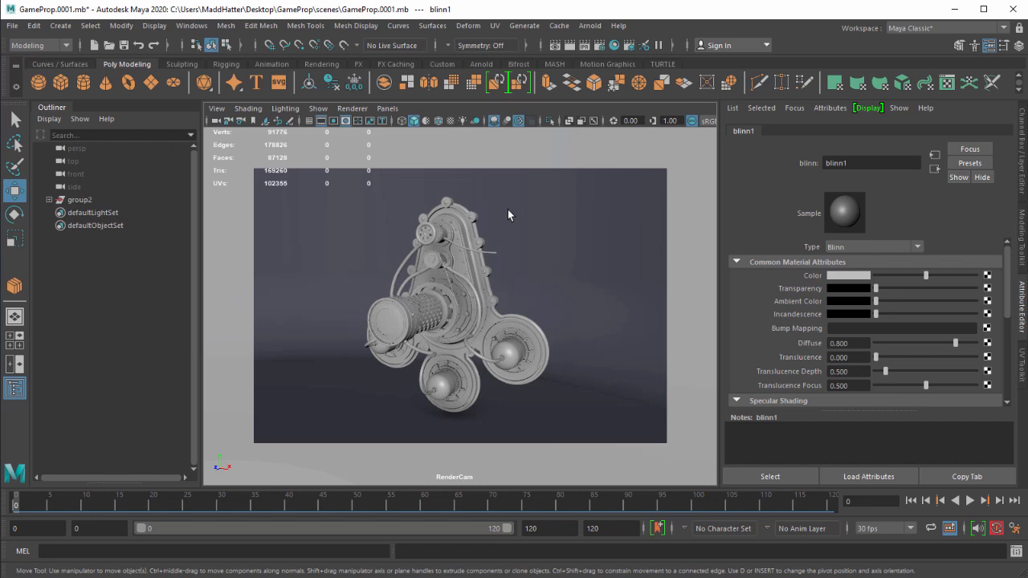
- Create an area light and move it up to the left of the prop
click(90, 26)
mouse_move(51, 27)
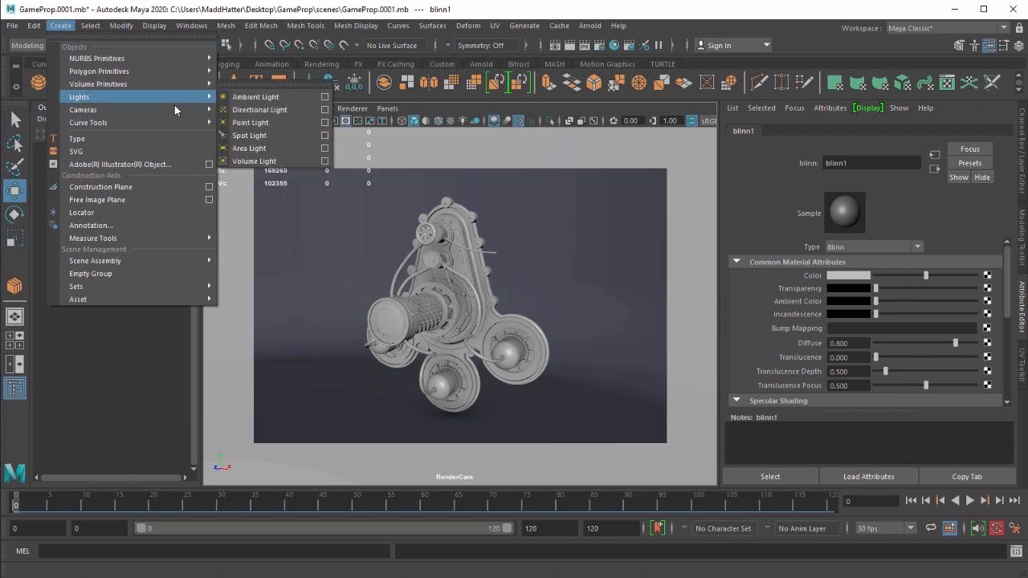
mouse_move(211, 110)
mouse_move(171, 100)
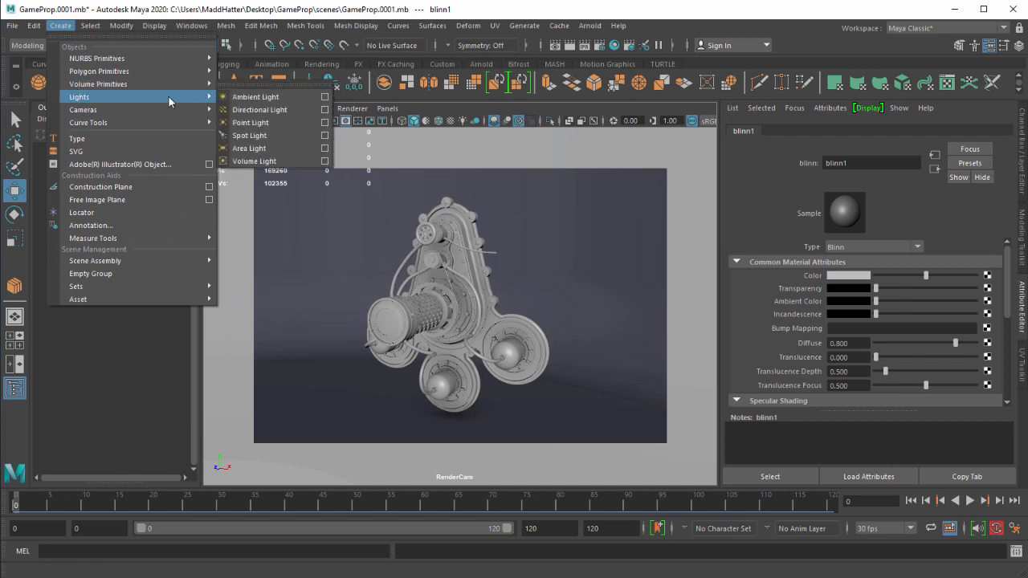
click(247, 148)
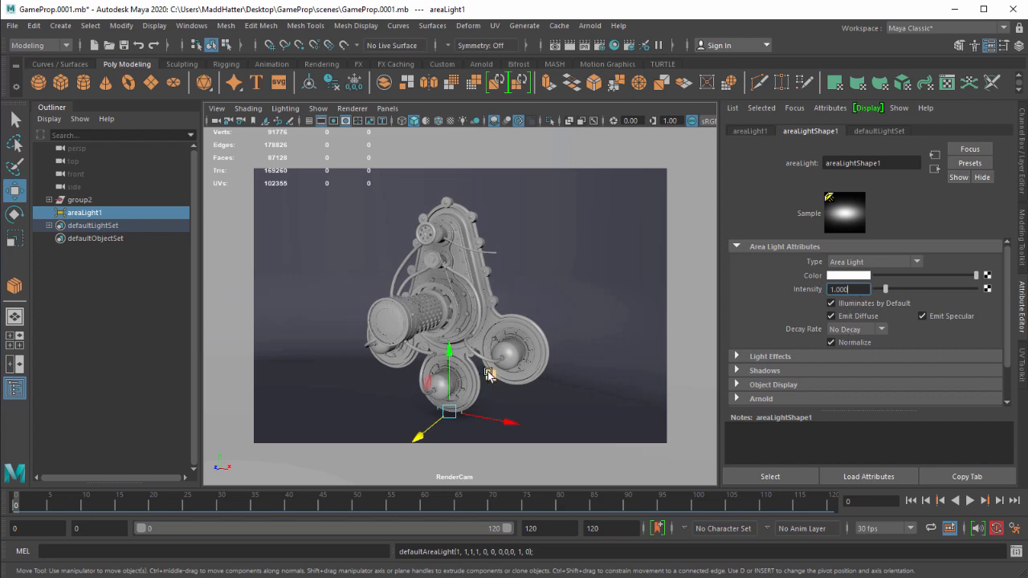
drag(489, 374, 356, 241)
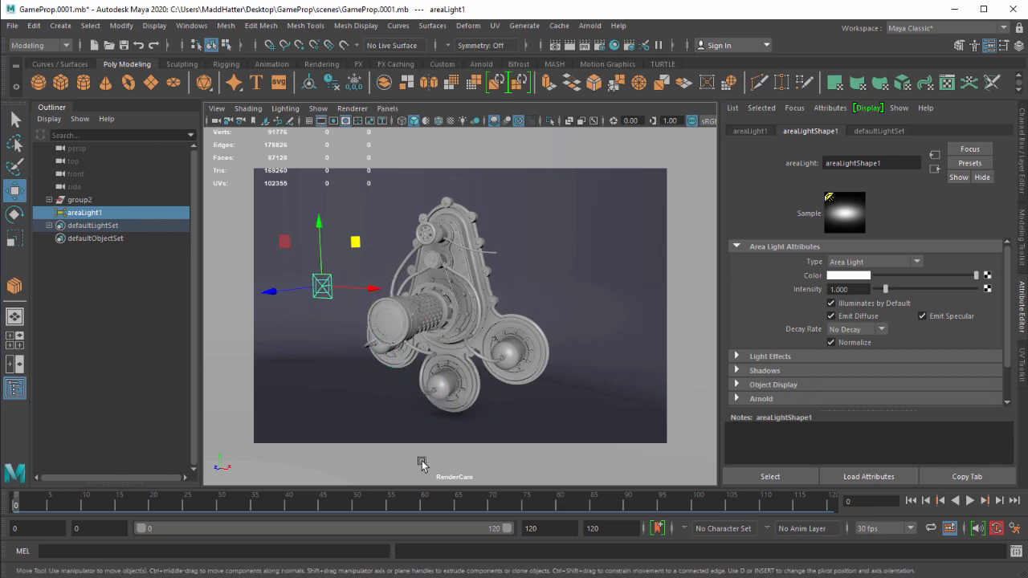
- Switch to the persp camera and rotate the area light about its vertical axis to face the prop
click(388, 109)
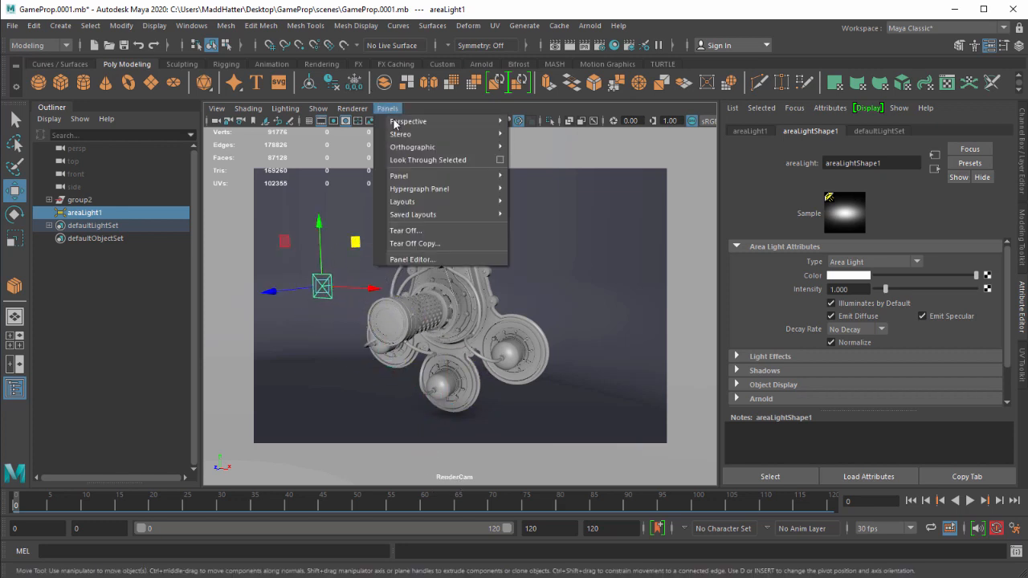
mouse_move(397, 122)
click(533, 135)
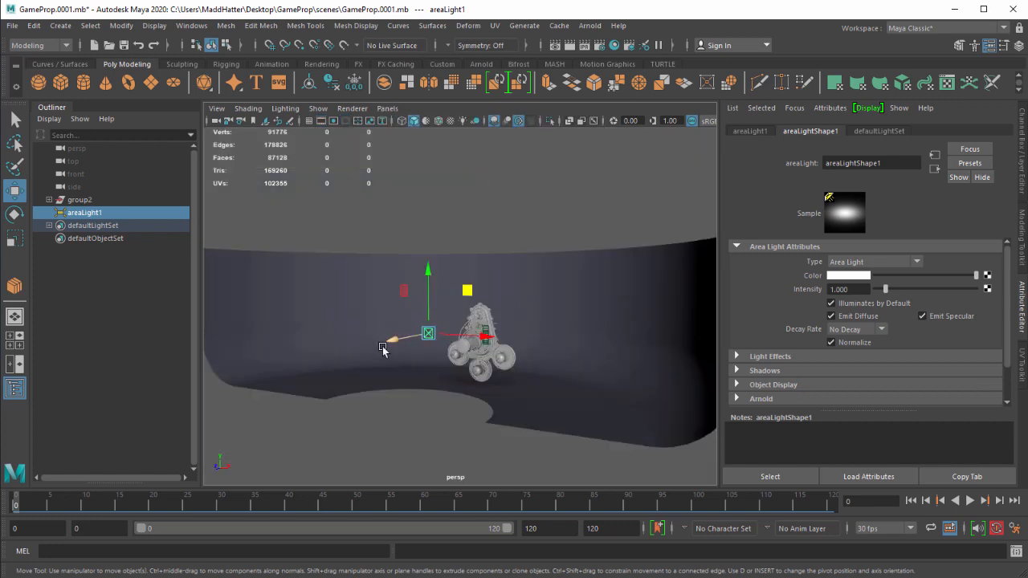
alt+drag(384, 357, 466, 328)
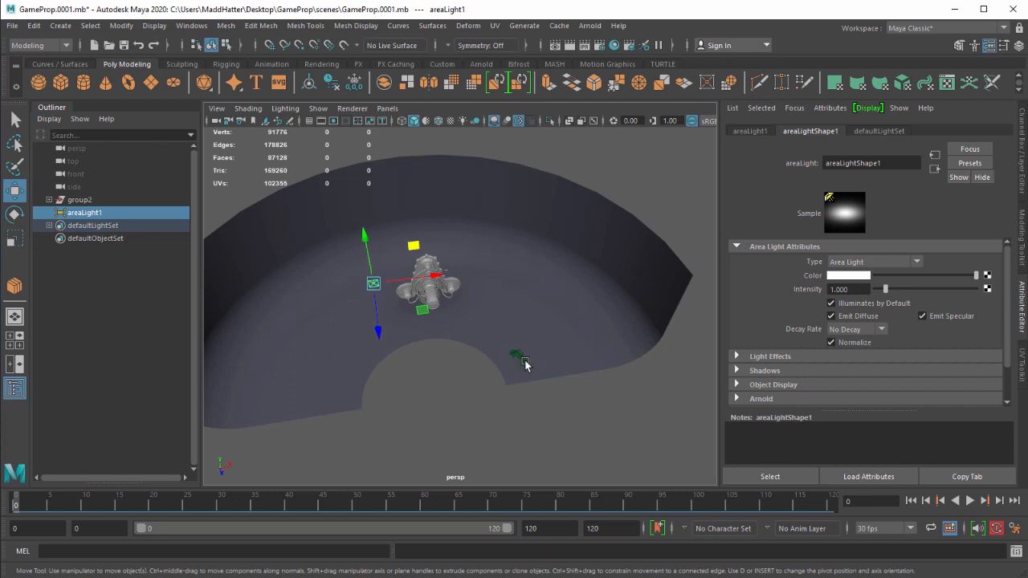
alt+drag(422, 273, 450, 416)
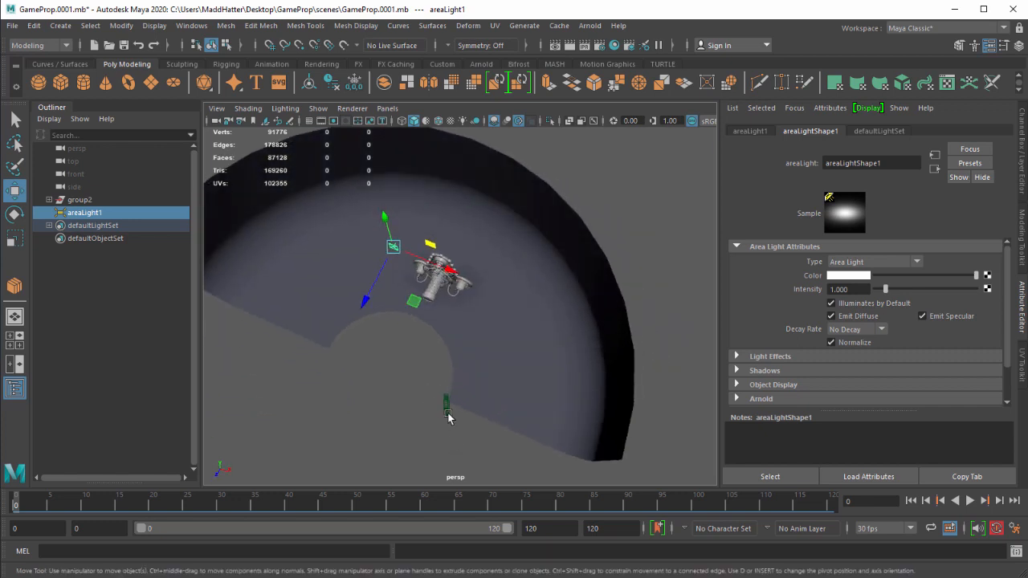
key(e)
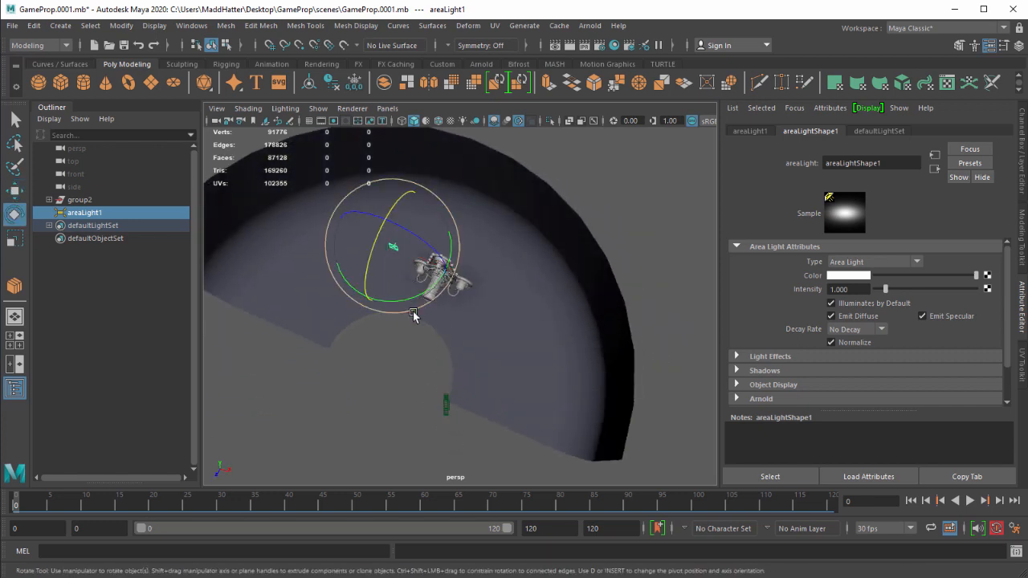
drag(413, 300, 363, 294)
- Move the area light farther out to the prop's front left and scale it up
key(w)
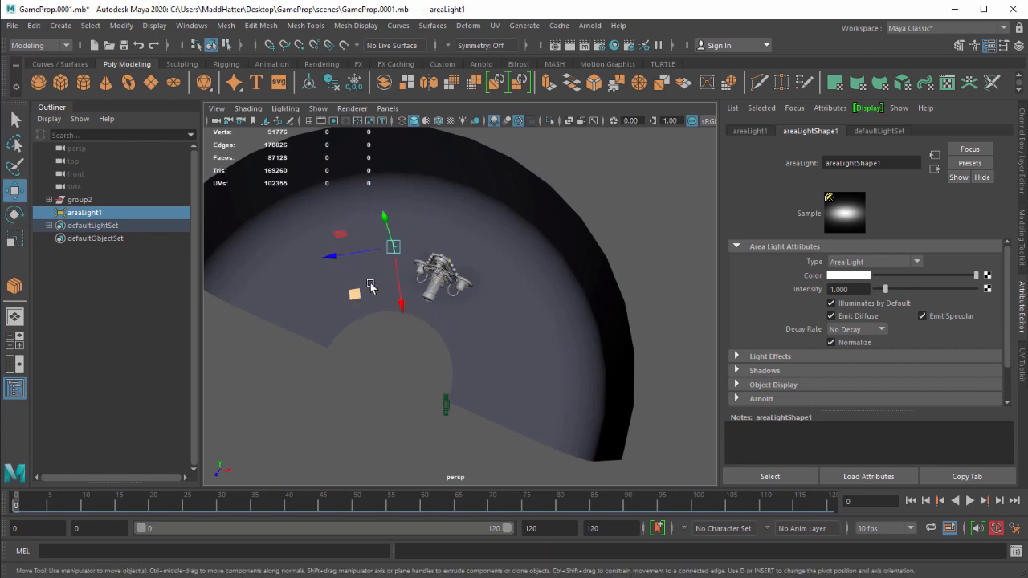
middle_drag(353, 294, 268, 372)
alt+drag(268, 371, 329, 231)
drag(270, 294, 385, 243)
key(r)
key(w)
drag(327, 233, 300, 216)
- Tilt the area light down toward the prop and raise it above the prop's height
key(e)
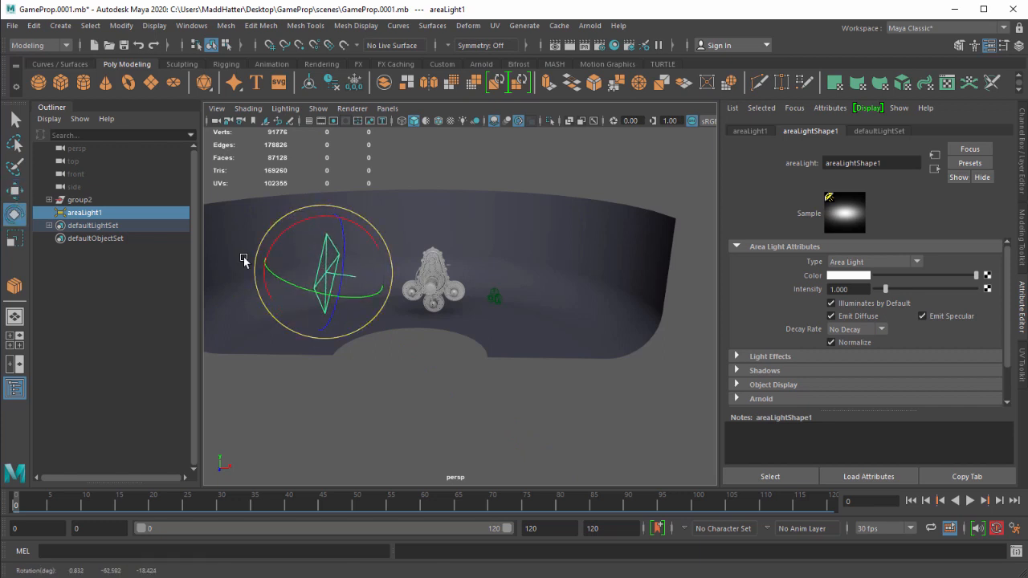
alt+drag(243, 258, 358, 267)
key(ctrl+z)
drag(455, 307, 356, 326)
key(w)
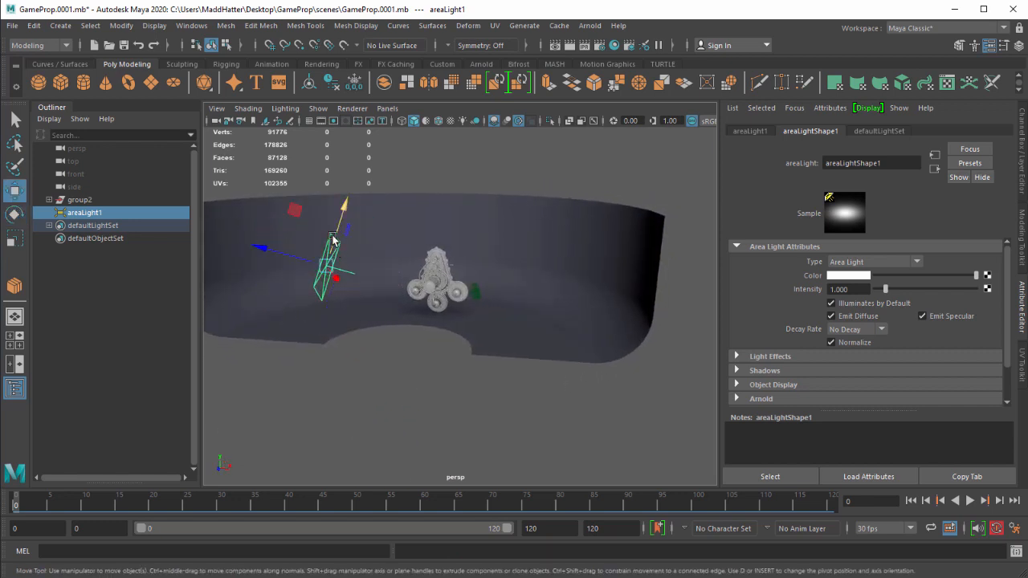
drag(297, 210, 326, 176)
key(e)
key(w)
- Look through RenderCam and render the current frame with Maya Software
click(388, 109)
mouse_move(413, 122)
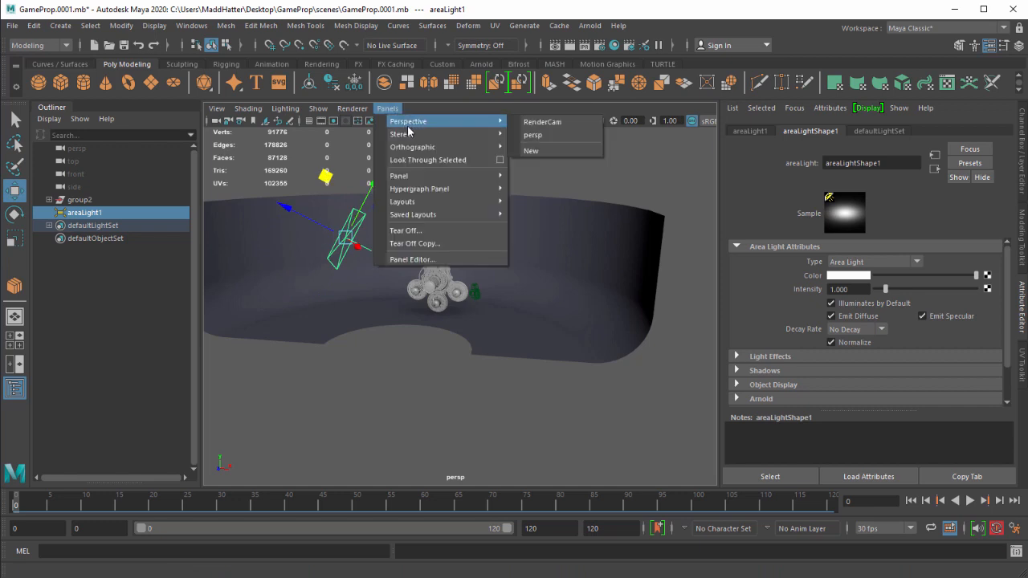
click(524, 124)
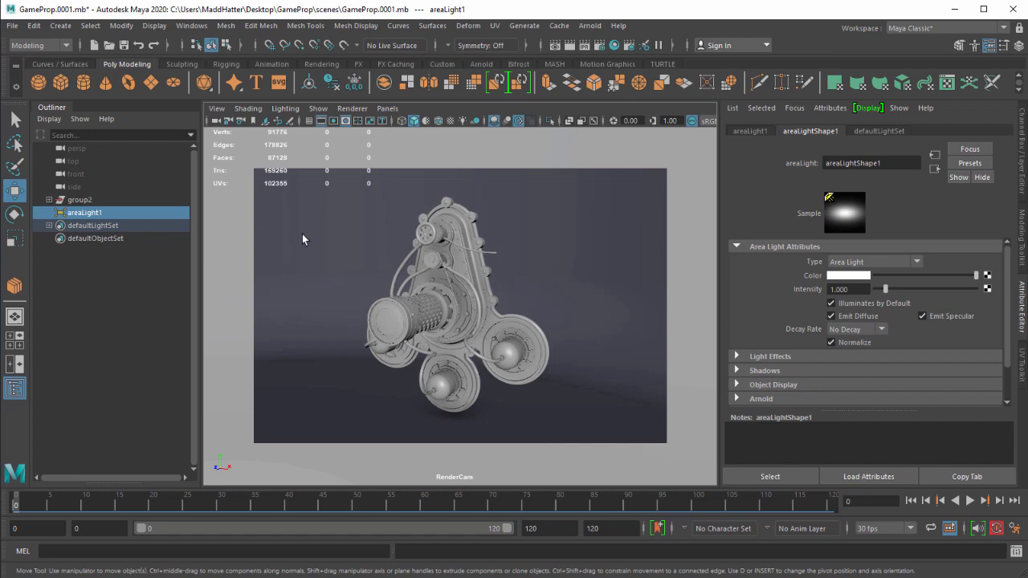
click(558, 49)
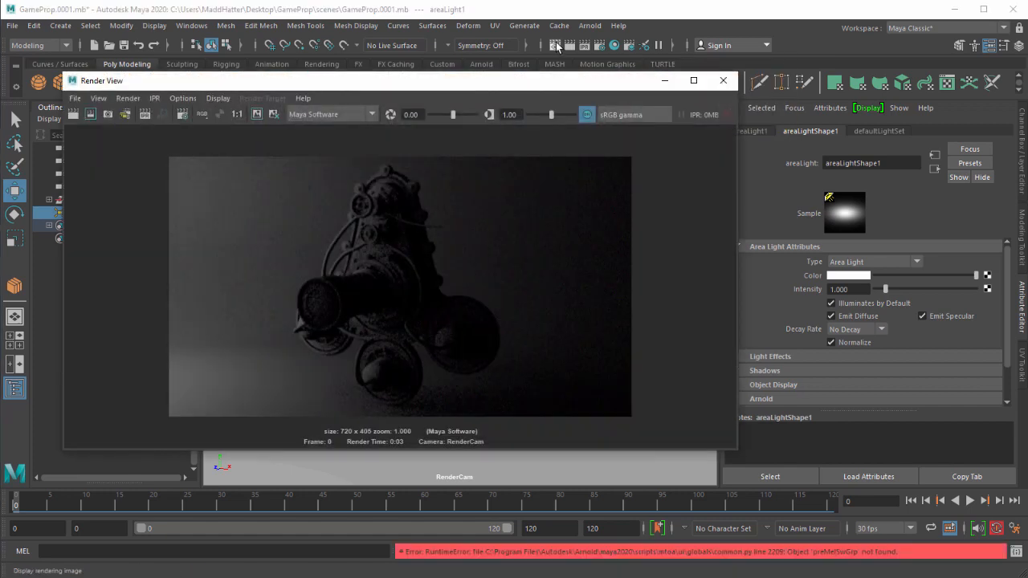
click(72, 116)
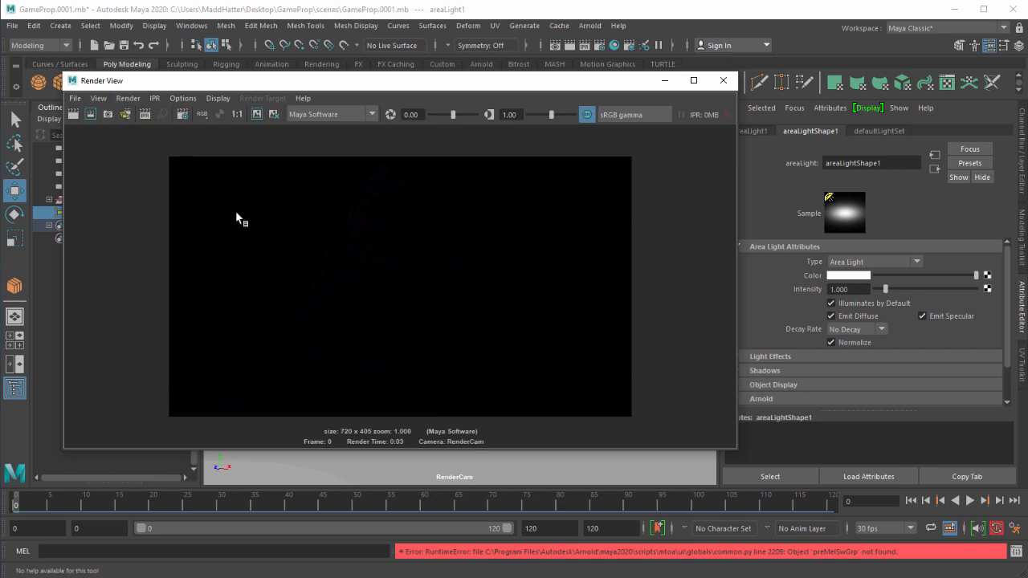
- Render the scene again through RenderCam and turn off the view transform on the rendered image
click(127, 98)
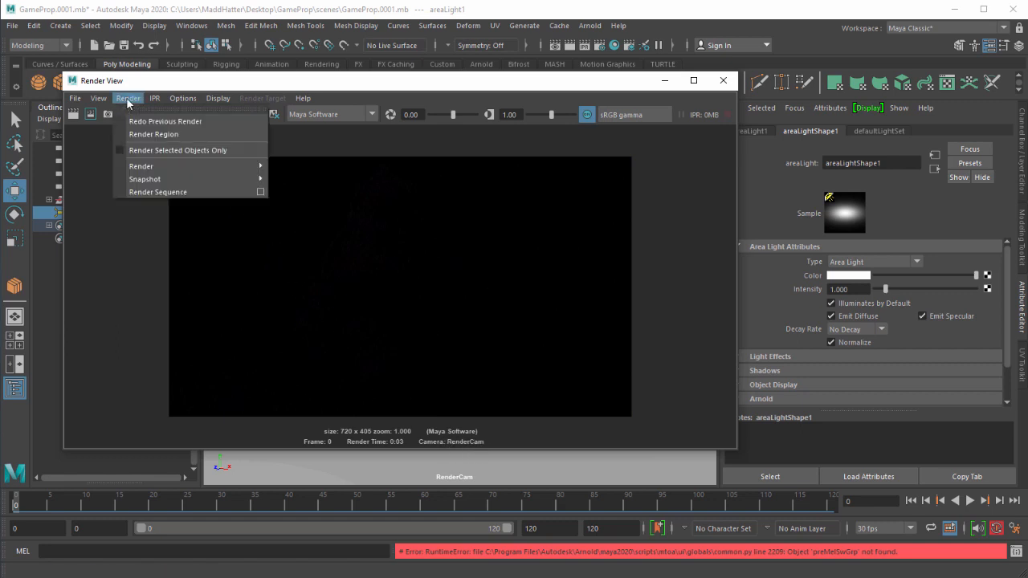
mouse_move(129, 167)
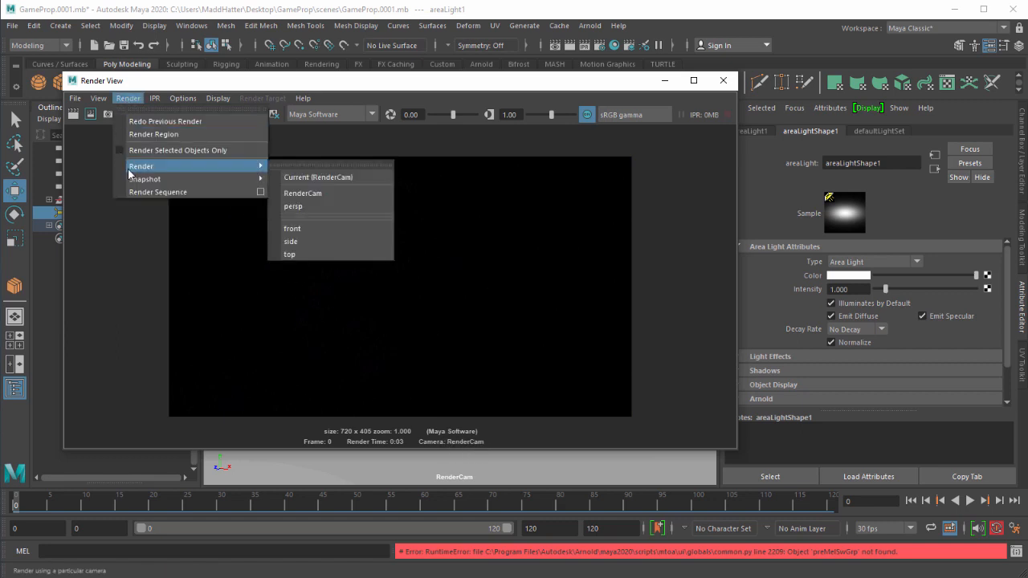
click(301, 193)
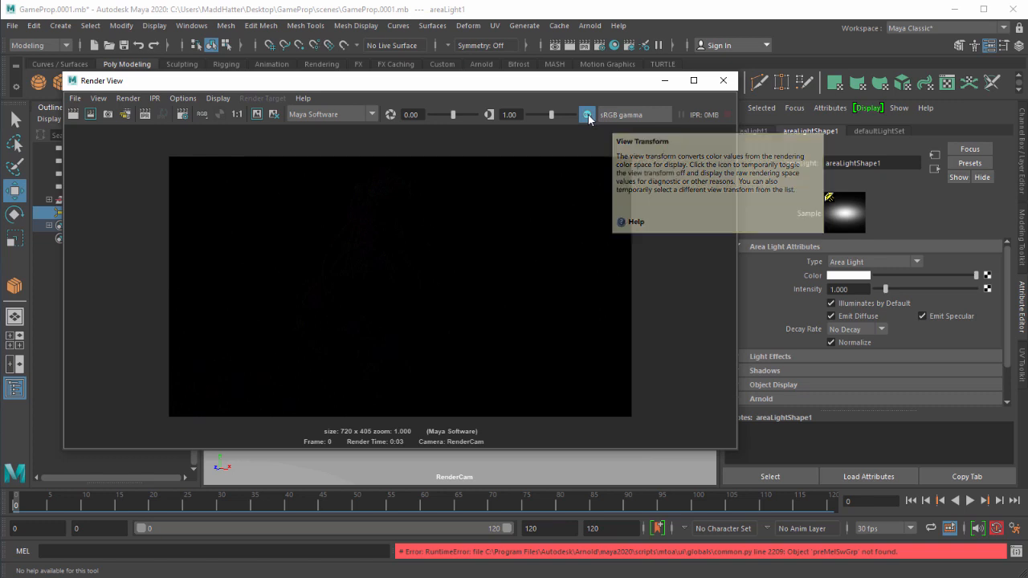
click(588, 116)
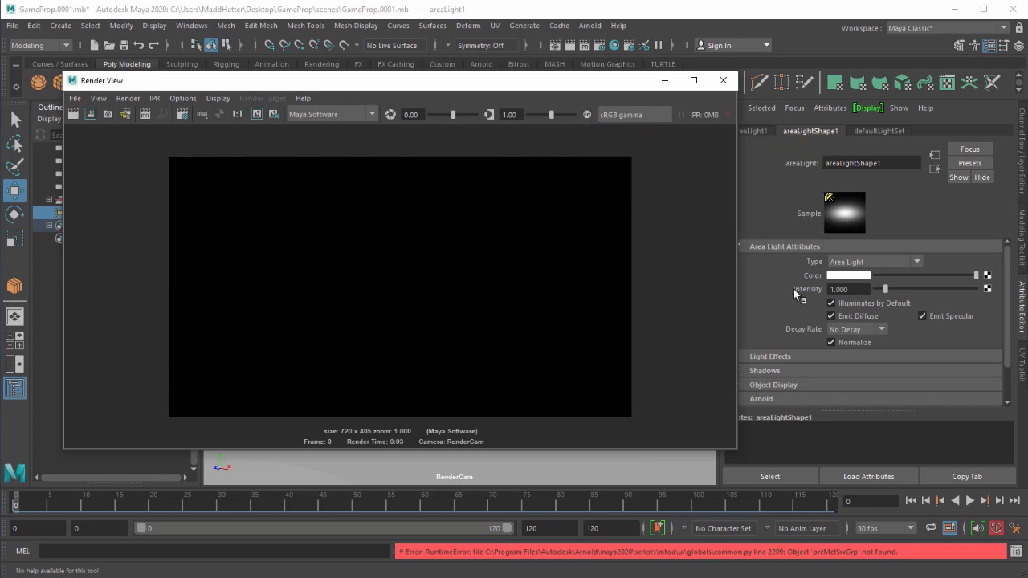
- Set the area light's intensity to 10 and re-render the frame
drag(835, 290, 769, 274)
text(10)
key(Return)
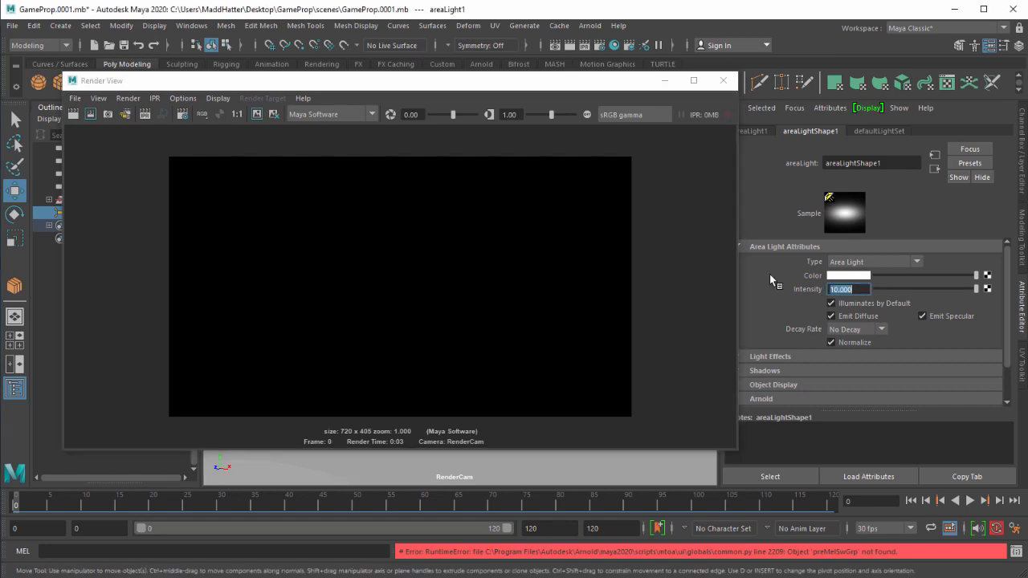
click(73, 114)
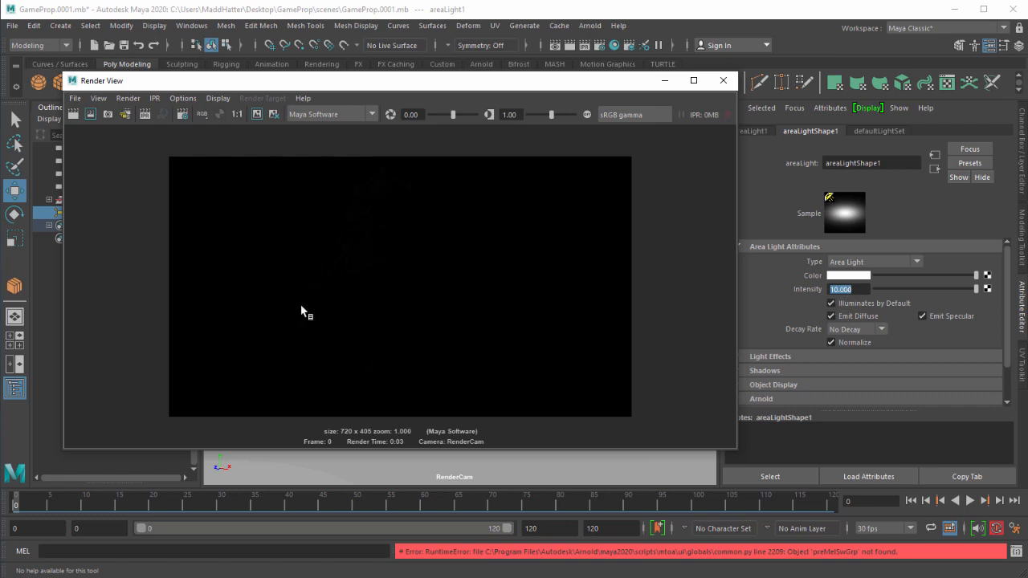
- Set the Maya Software gamma correction to 2.2 in the render settings and re-render the frame
click(183, 115)
drag(197, 76, 748, 67)
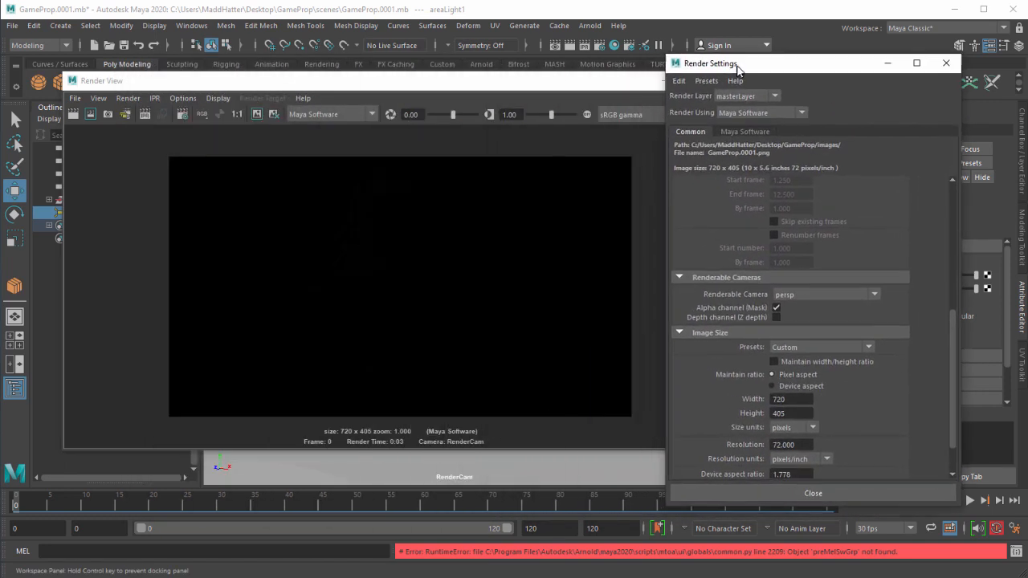
click(746, 131)
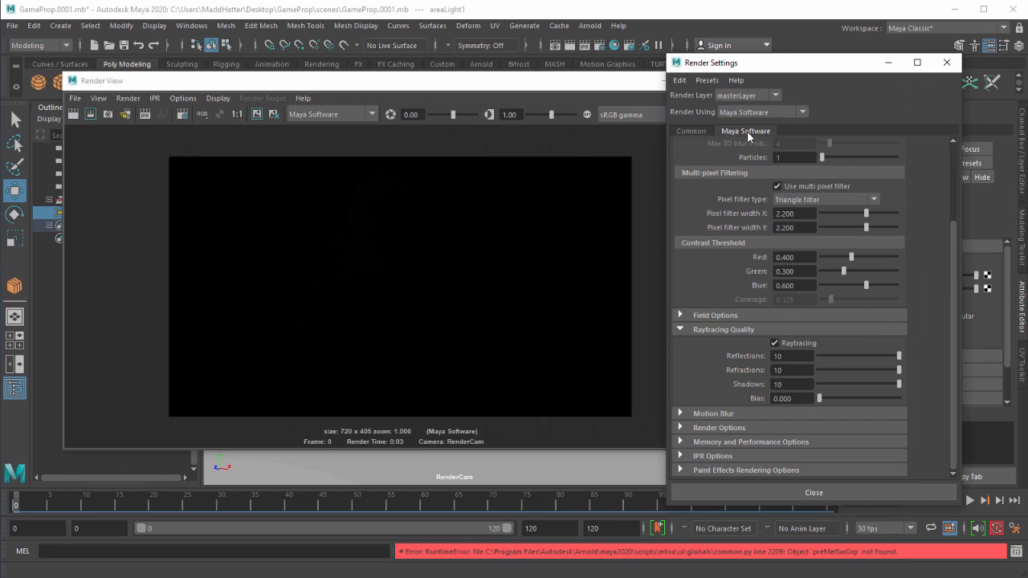
click(717, 428)
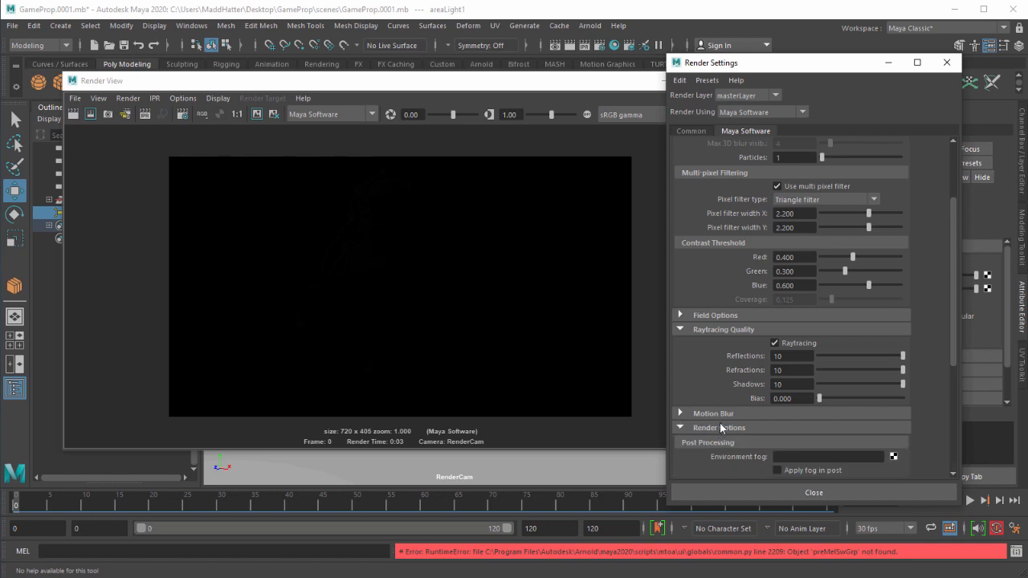
scroll(727, 426, down, 5)
scroll(733, 424, down, 2)
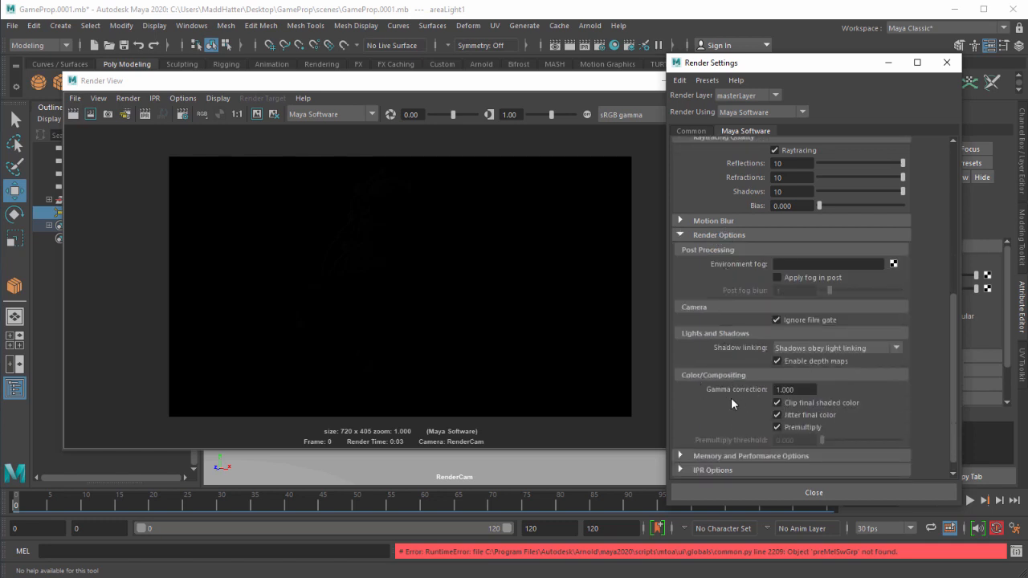
double_click(776, 390)
text(2.2)
key(Return)
click(788, 494)
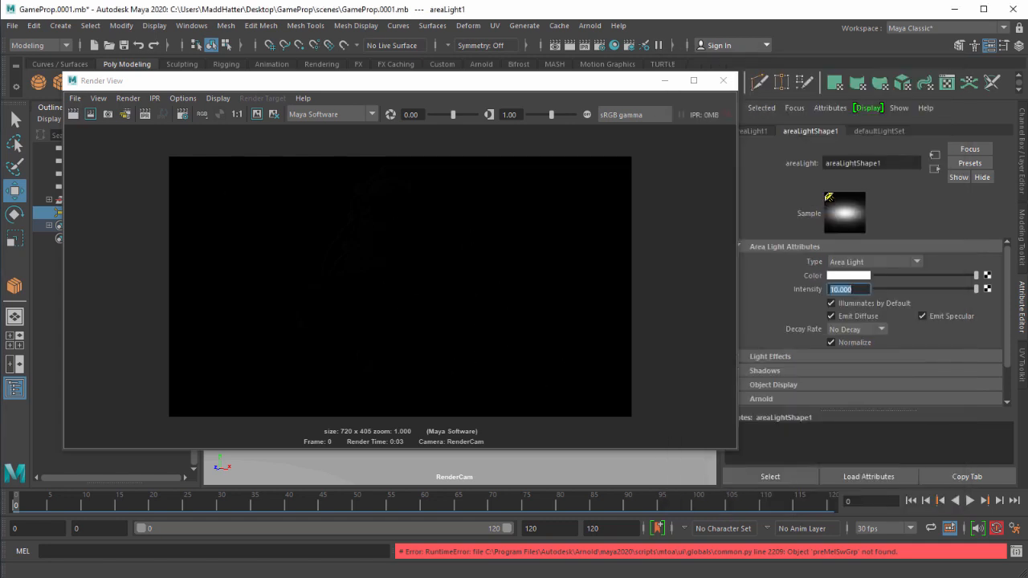
click(72, 116)
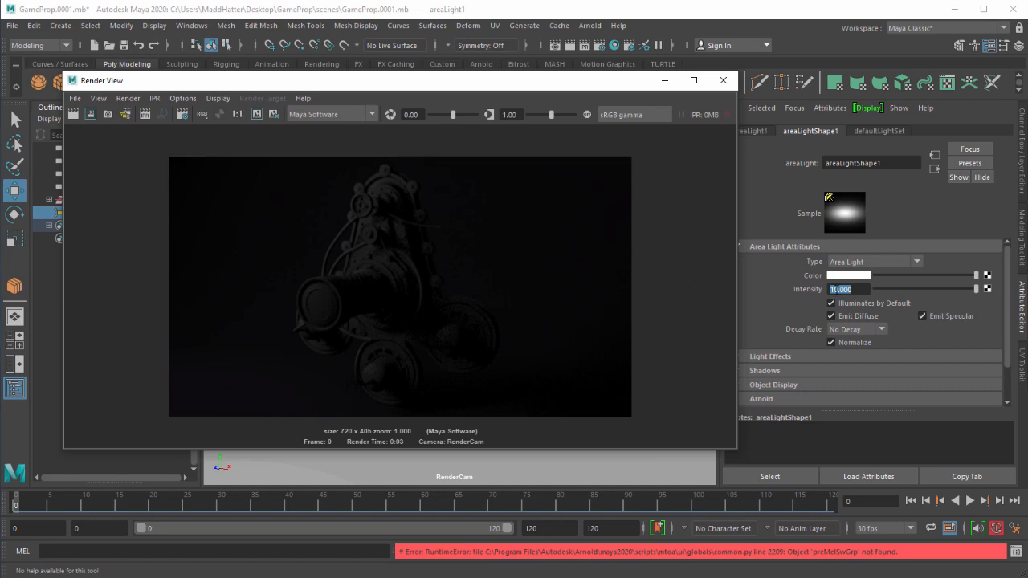
- Raise the area light's intensity to 30 and re-render the frame
drag(836, 290, 781, 294)
text(3)
key(Return)
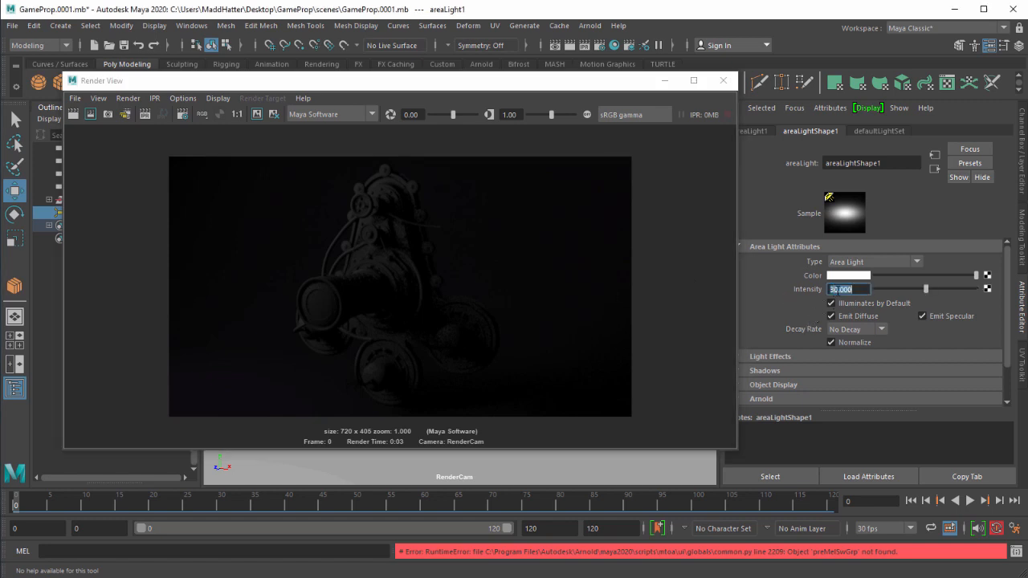
click(69, 112)
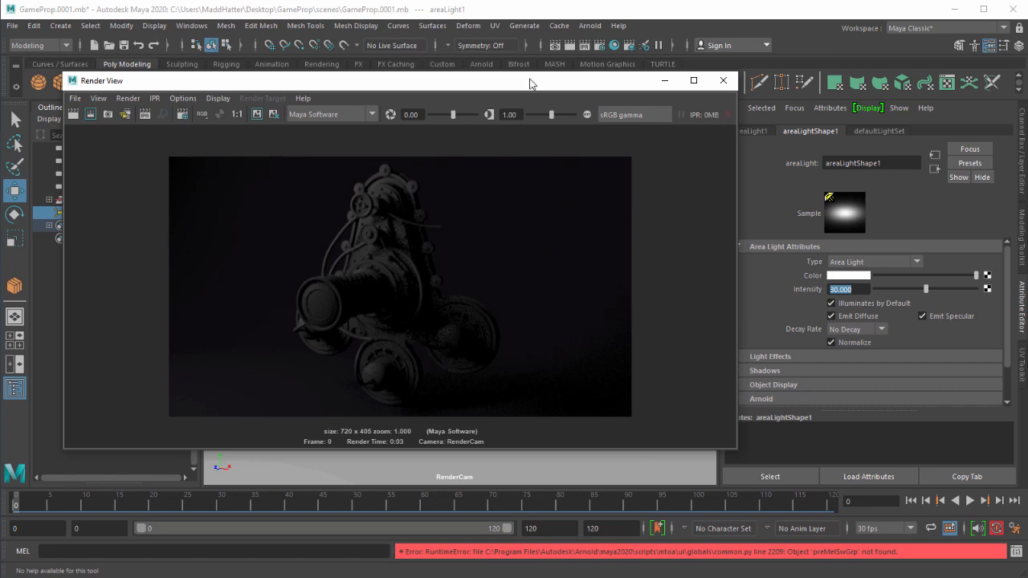
- Set the area light's raytrace shadow rays to 8 and re-render the frame
mouse_move(532, 82)
mouse_down()
mouse_move(483, 67)
mouse_move(516, 72)
mouse_up()
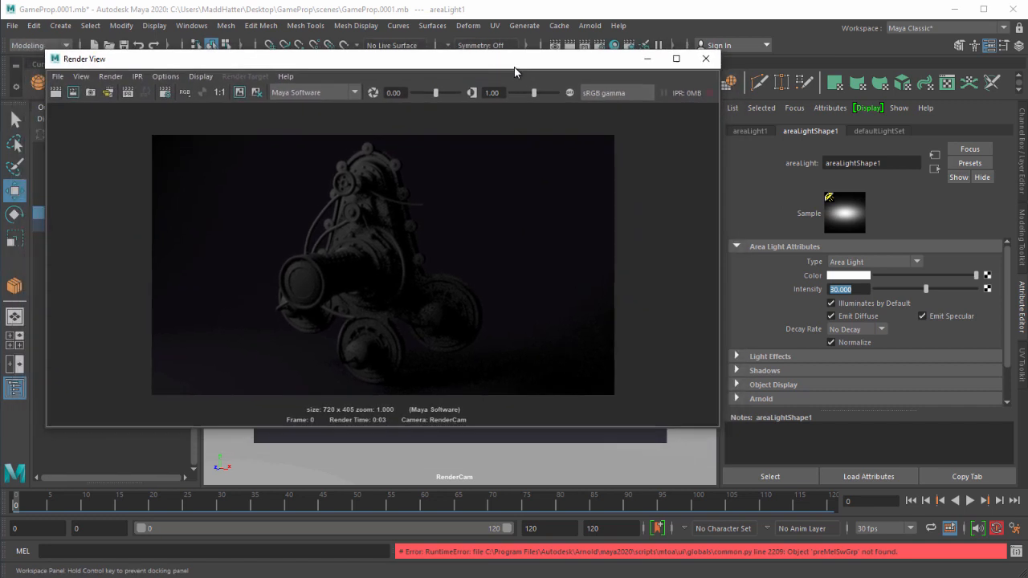
click(764, 370)
scroll(832, 334, down, 3)
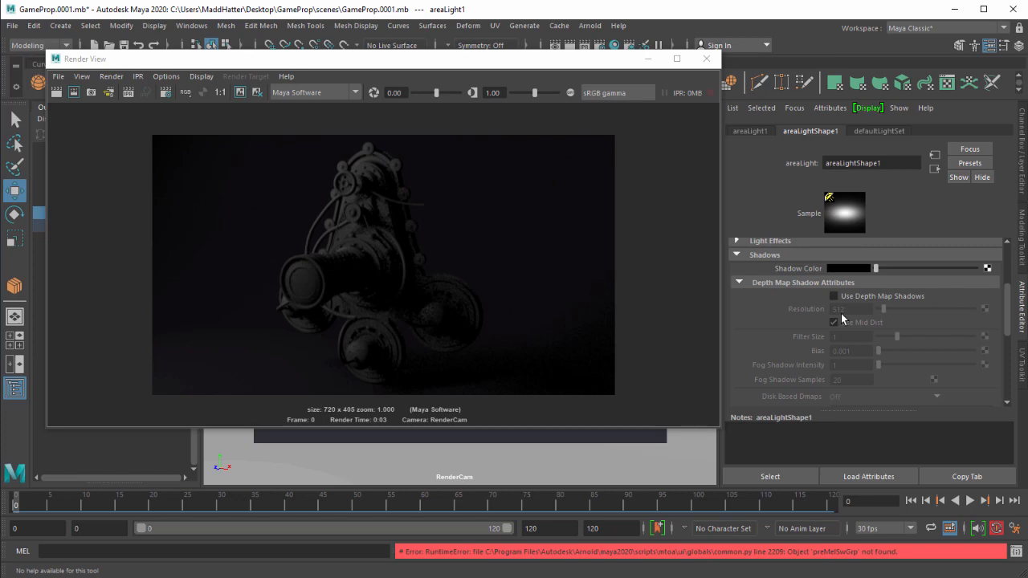
scroll(841, 312, down, 5)
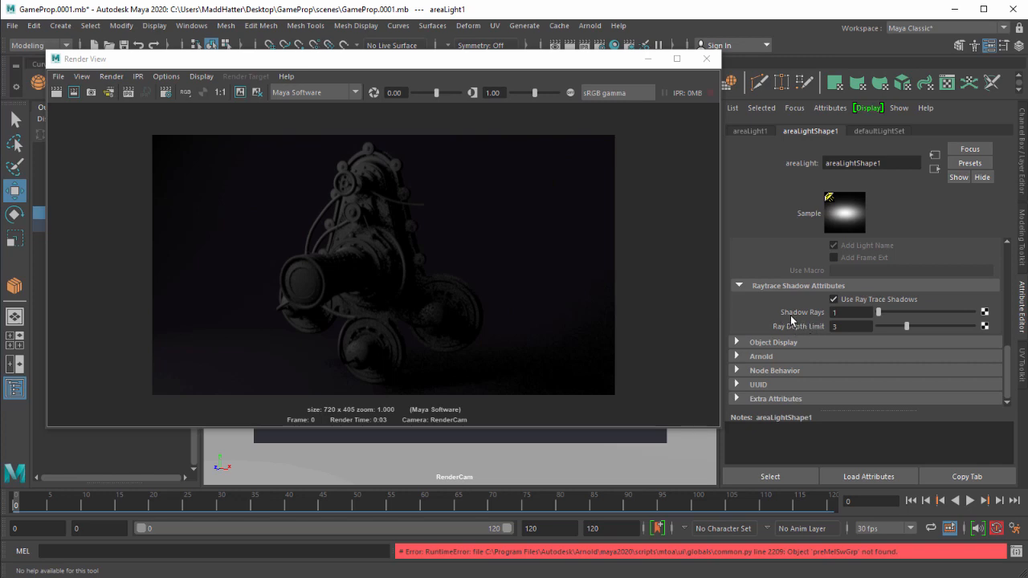
double_click(837, 313)
text(8)
key(Return)
click(56, 93)
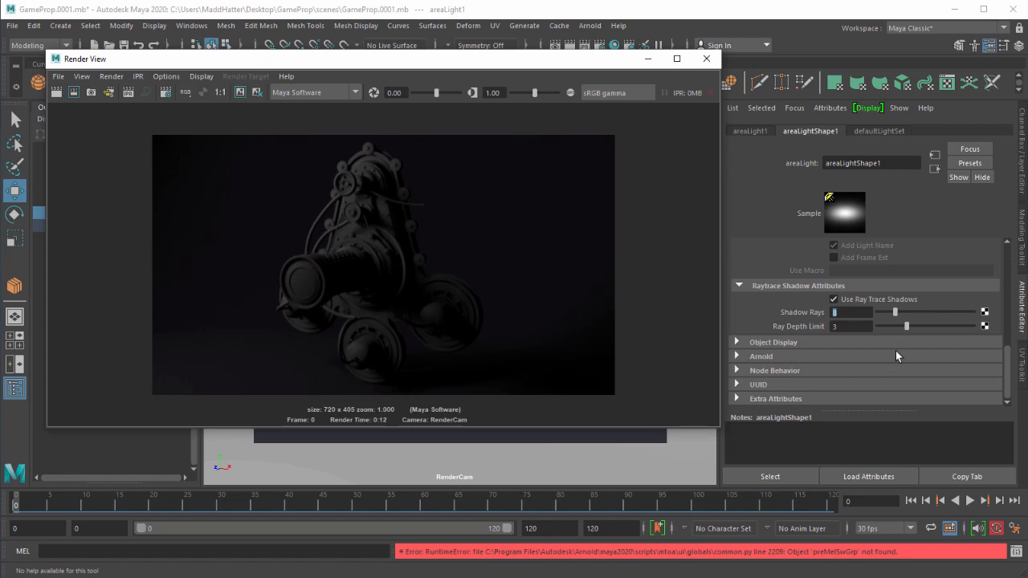
- Change the area light's decay rate to Quadratic and re-render the frame
scroll(895, 350, up, 5)
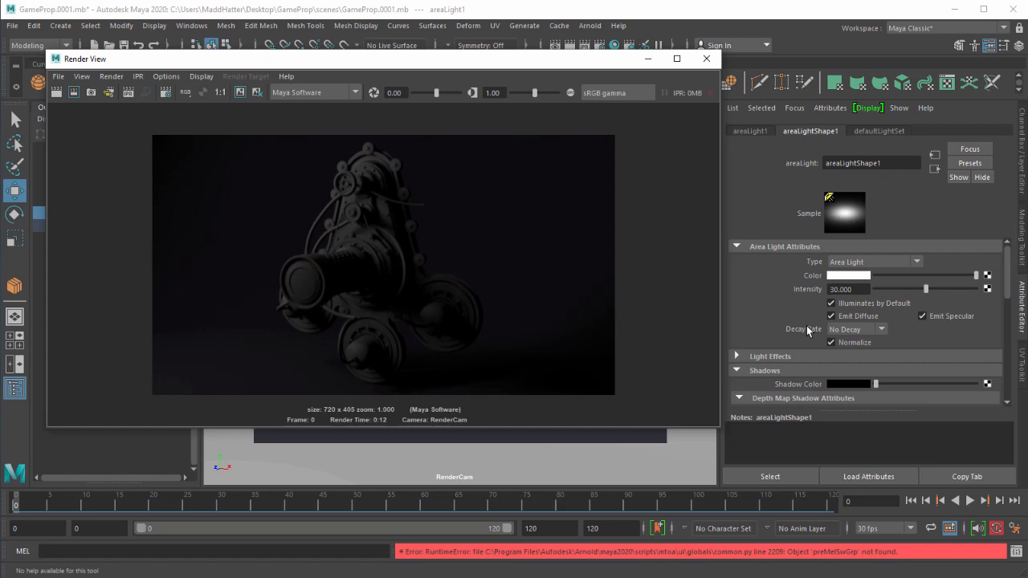
click(880, 330)
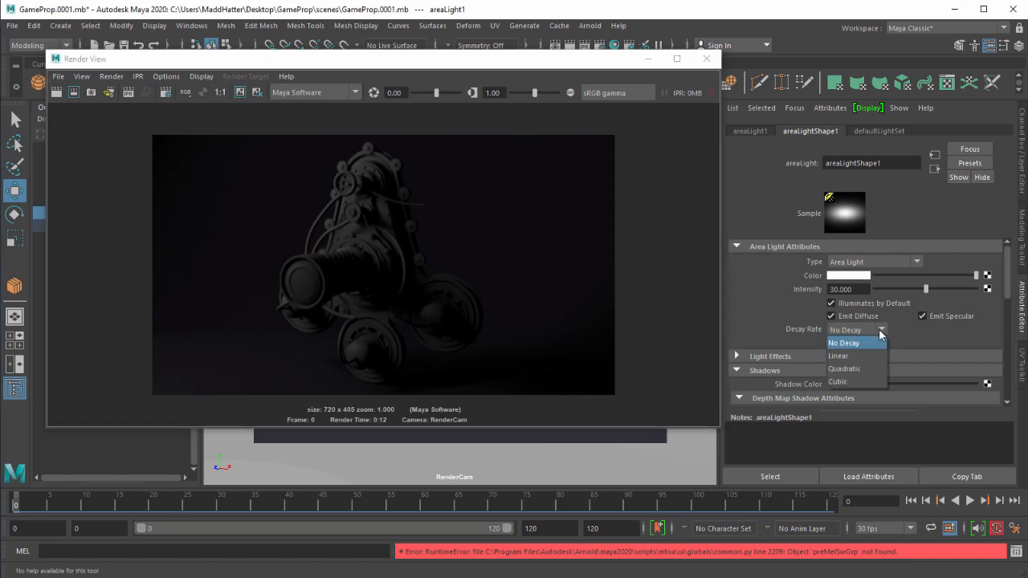
click(848, 371)
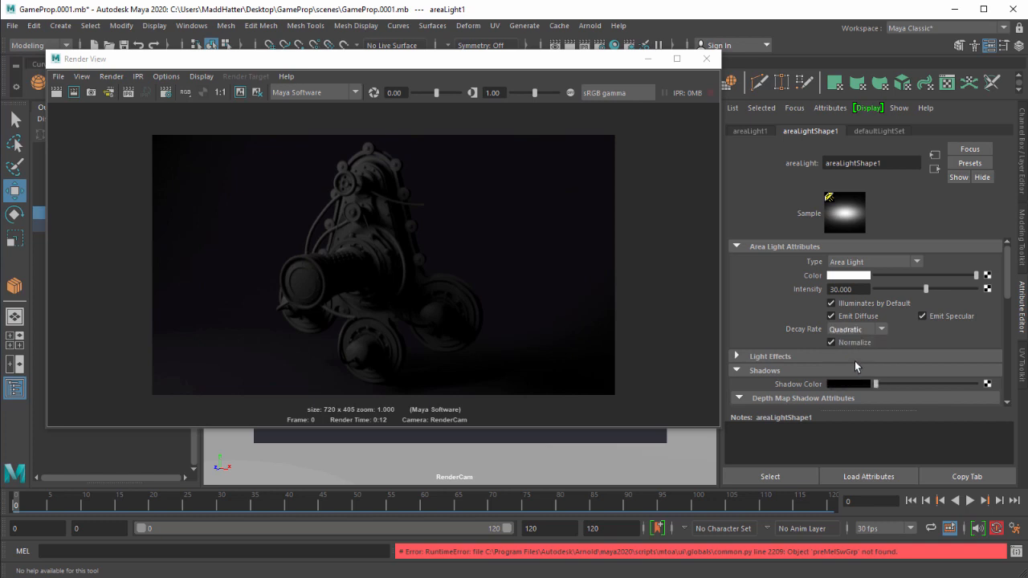
click(56, 93)
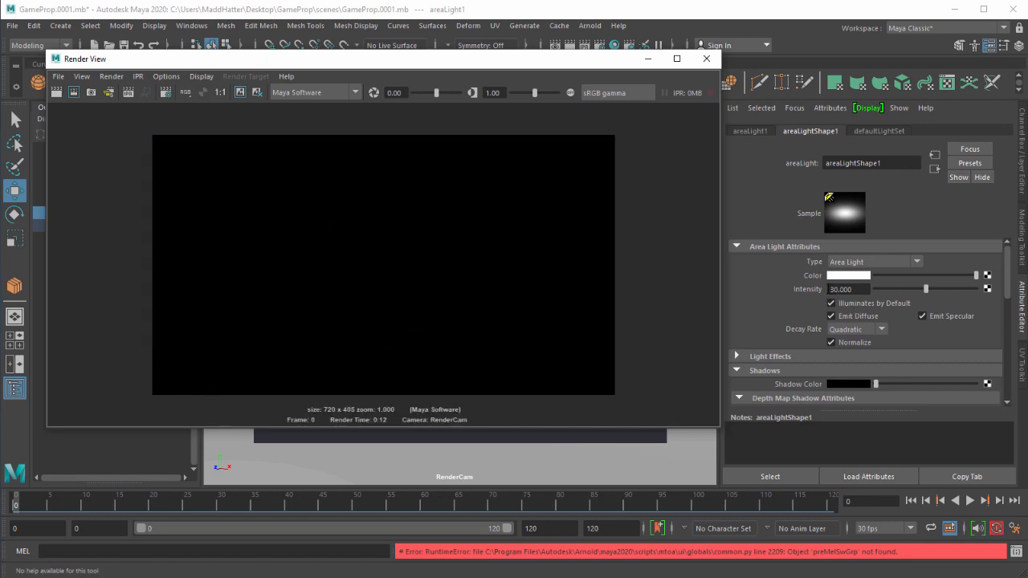
- Try area light intensities of 300 and 700, re-rendering the frame after each change
click(832, 289)
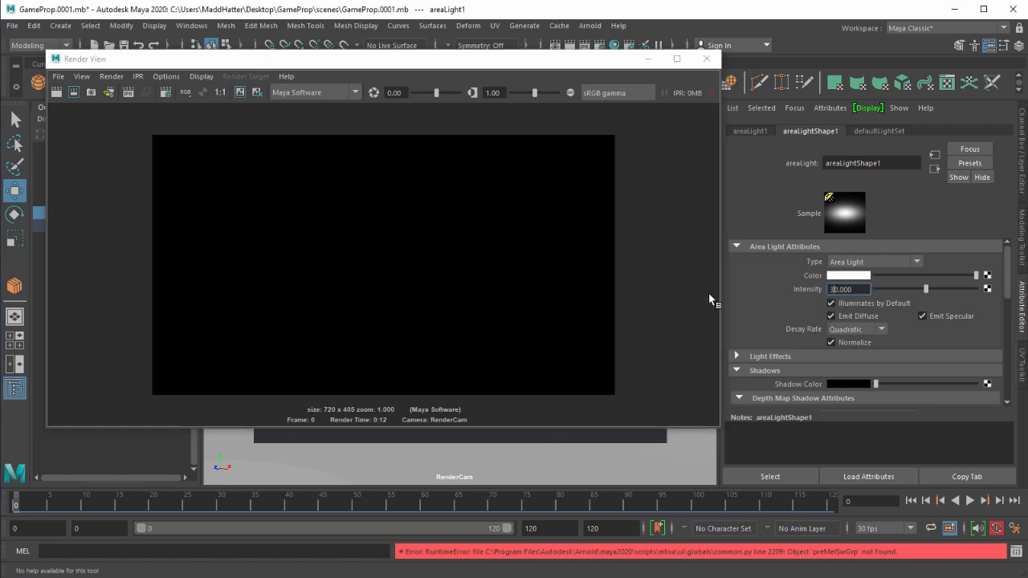
text(0)
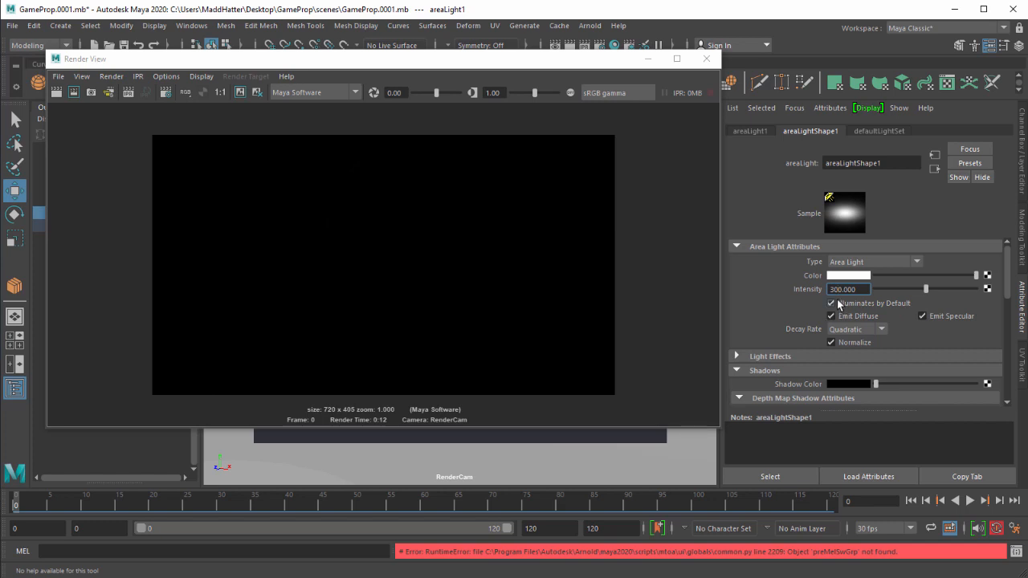
key(Return)
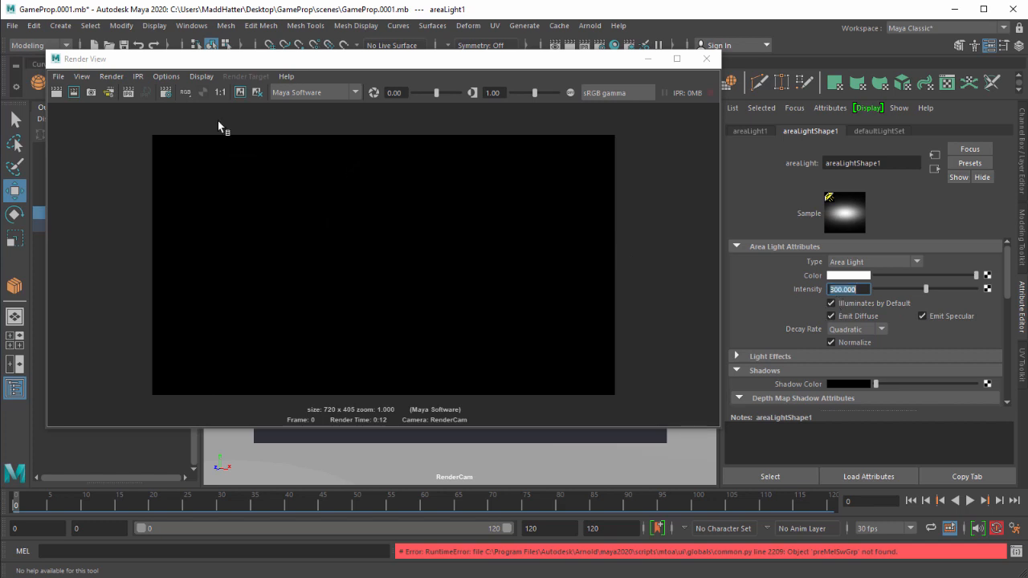
click(60, 94)
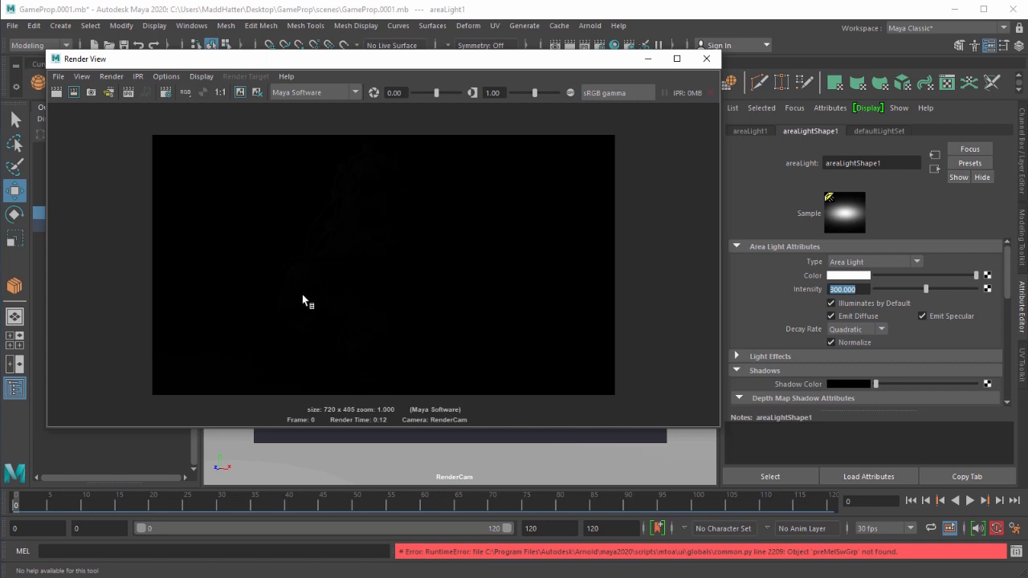
drag(835, 290, 768, 297)
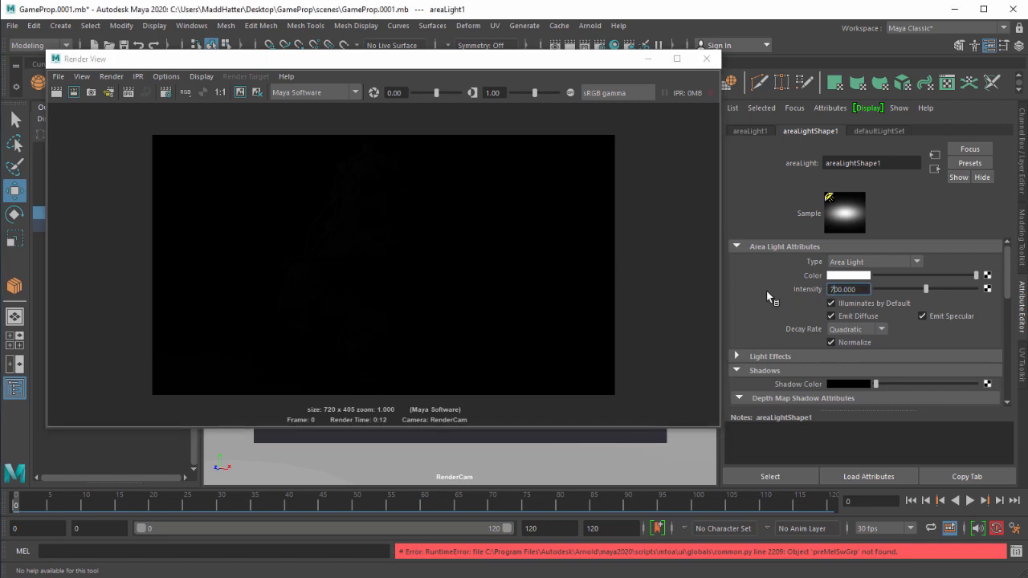
text(7)
key(Return)
click(57, 92)
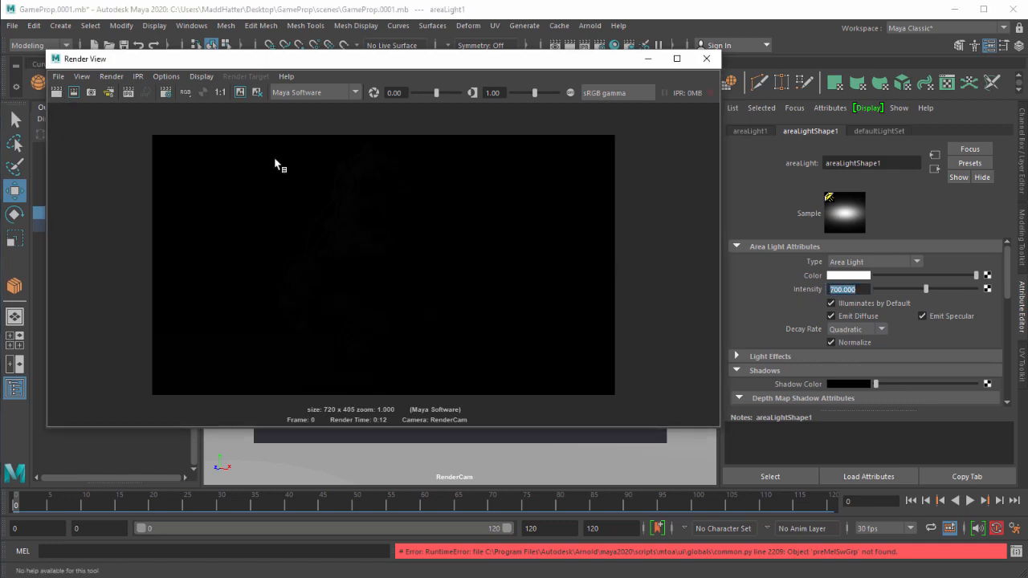
- Set the area light's intensity to 2000 and disable its Normalize option, re-rendering the frame after each change
click(832, 289)
key(shift+Right)
text(20)
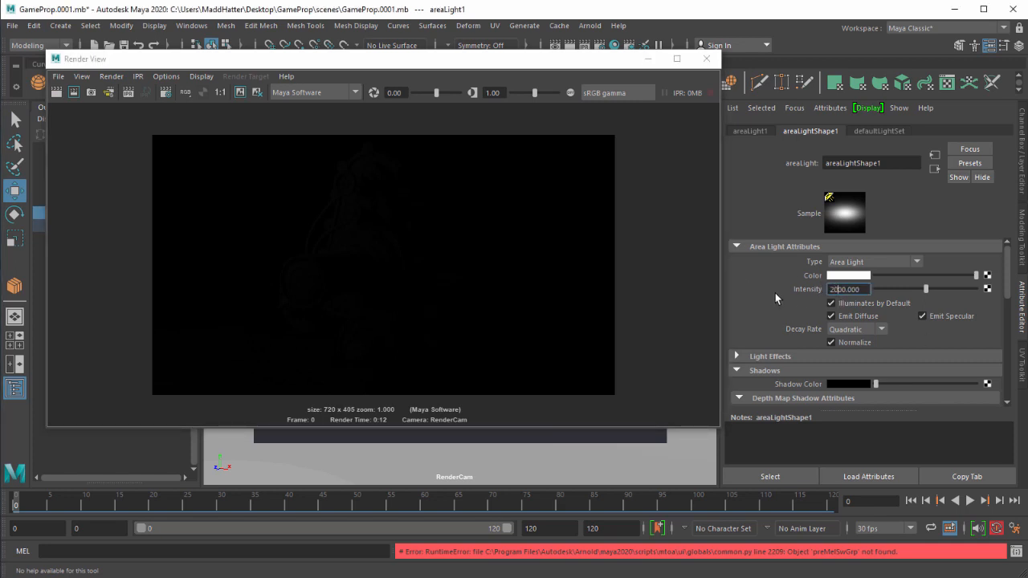
key(Return)
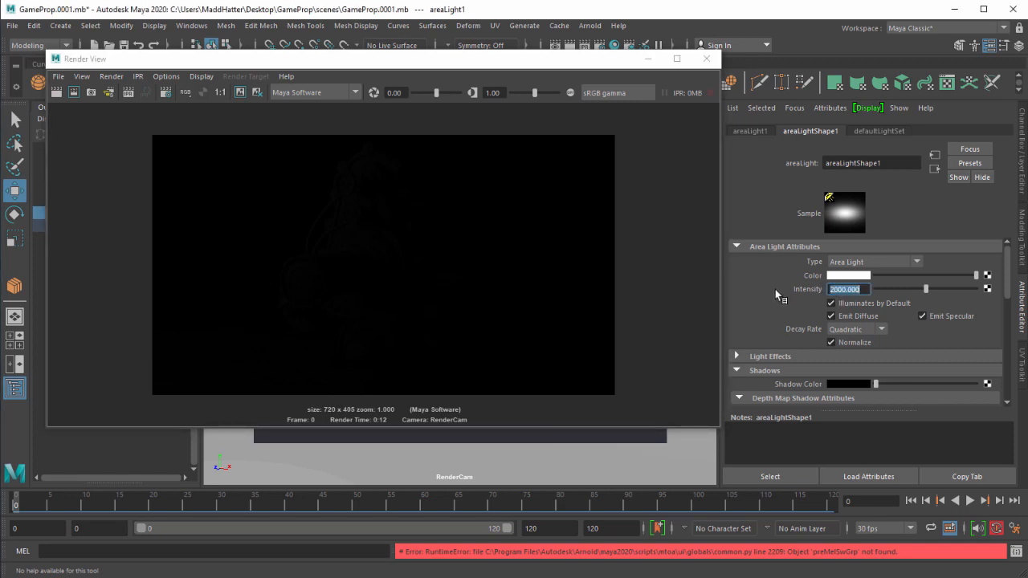
click(57, 93)
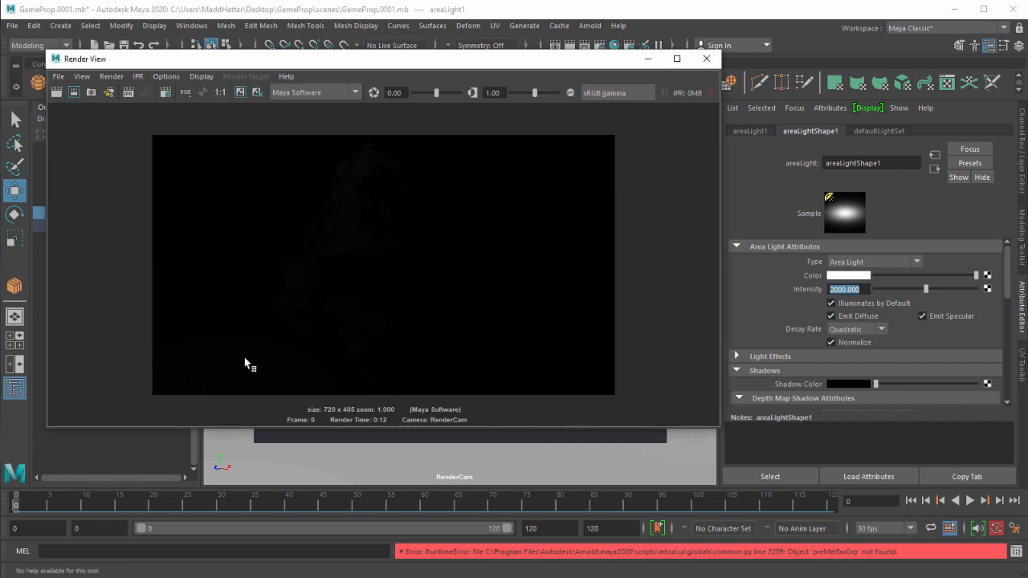
click(832, 342)
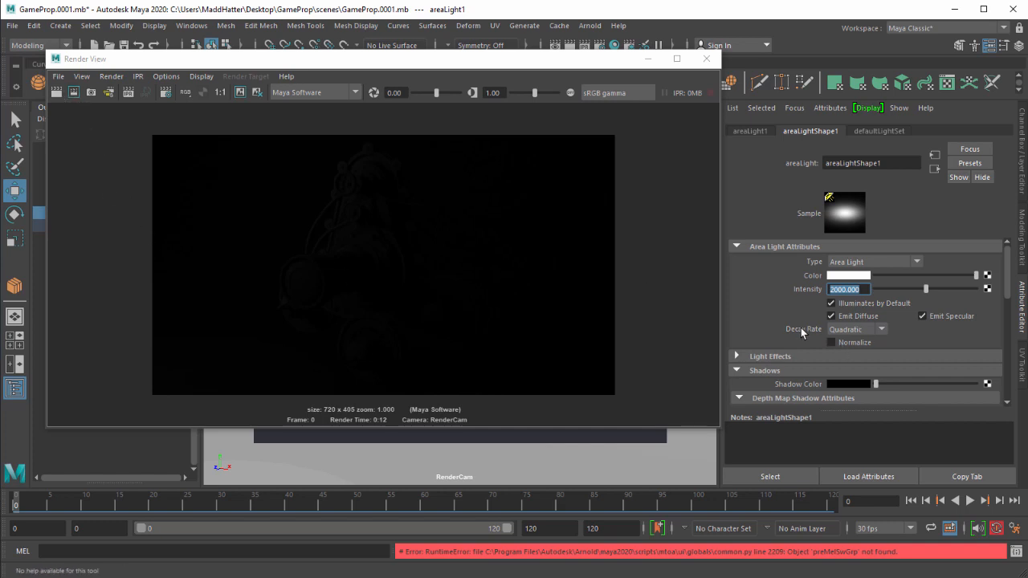
click(57, 92)
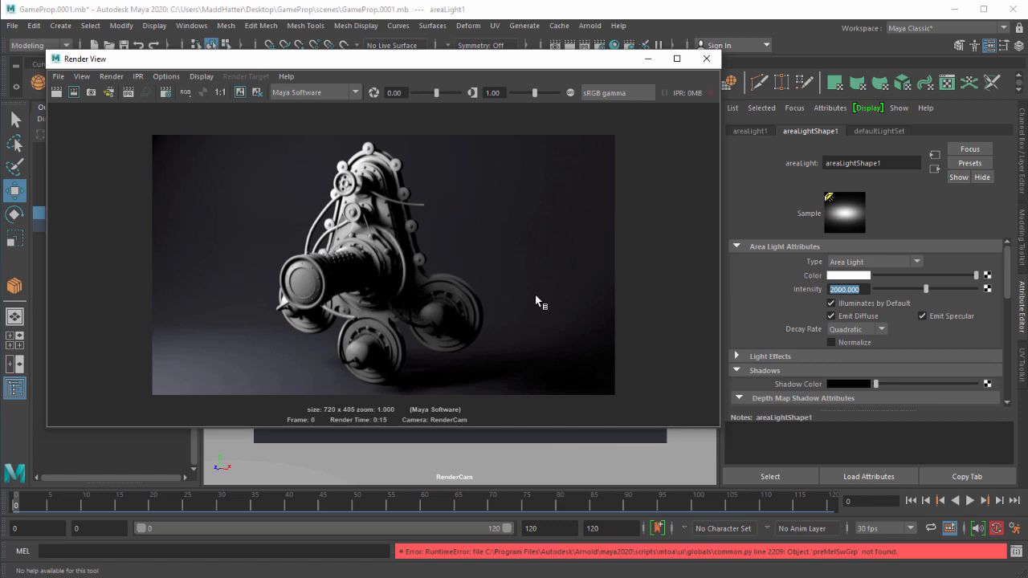
- Tint the area light's color a warm pale orange-pink, with hue about 16.7, saturation 0.431 and value 0.872
click(836, 276)
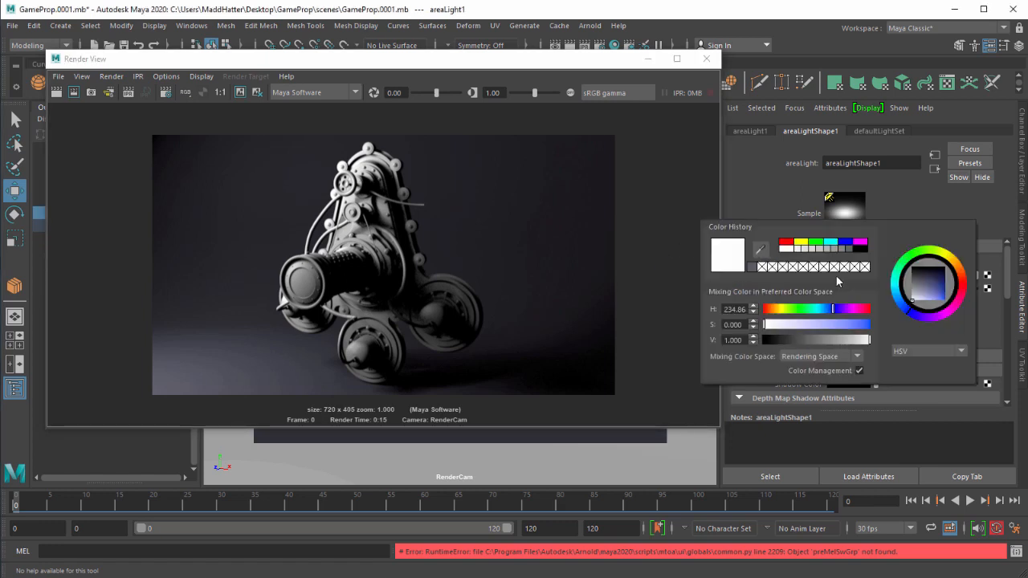
click(963, 274)
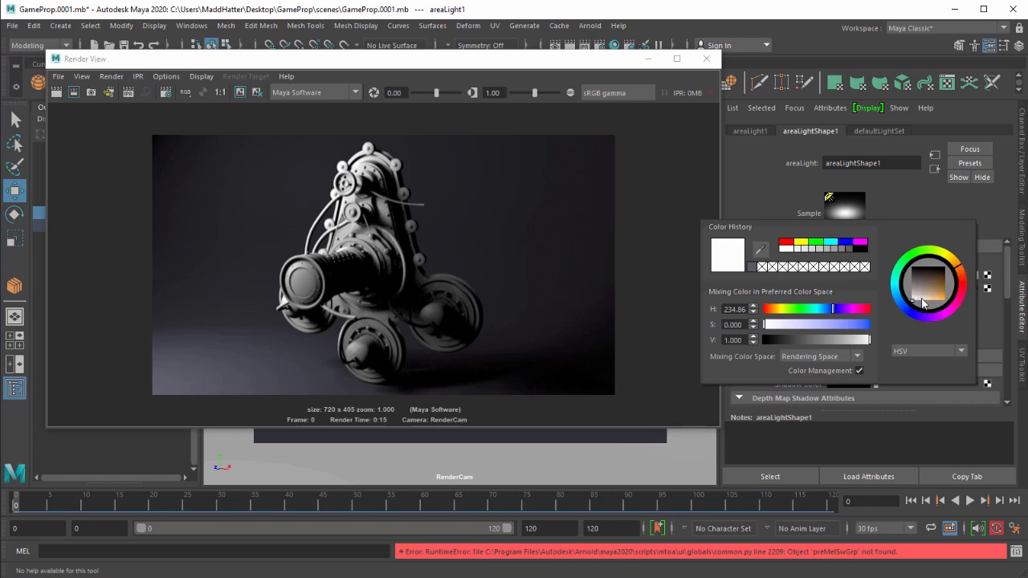
click(923, 302)
drag(924, 303, 963, 278)
click(963, 274)
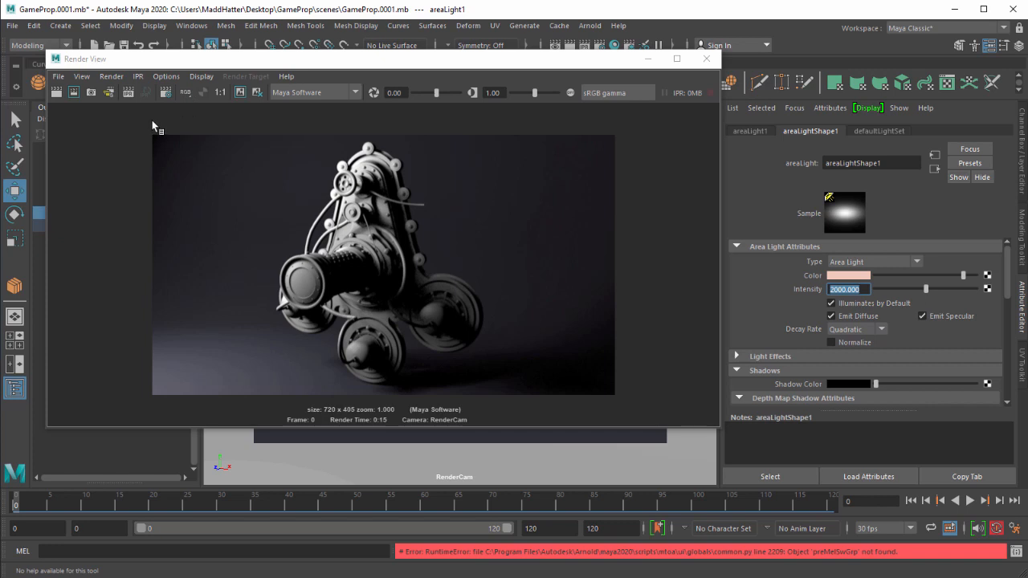
- Keep the render images, re-render the frame with the tinted light, and scroll through the kept renders to compare them
click(240, 92)
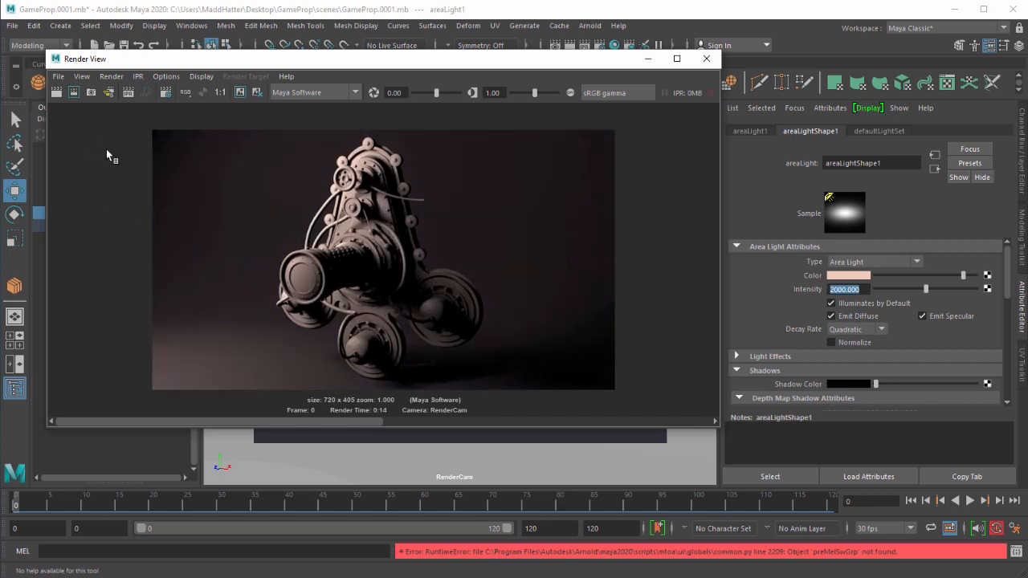
click(240, 93)
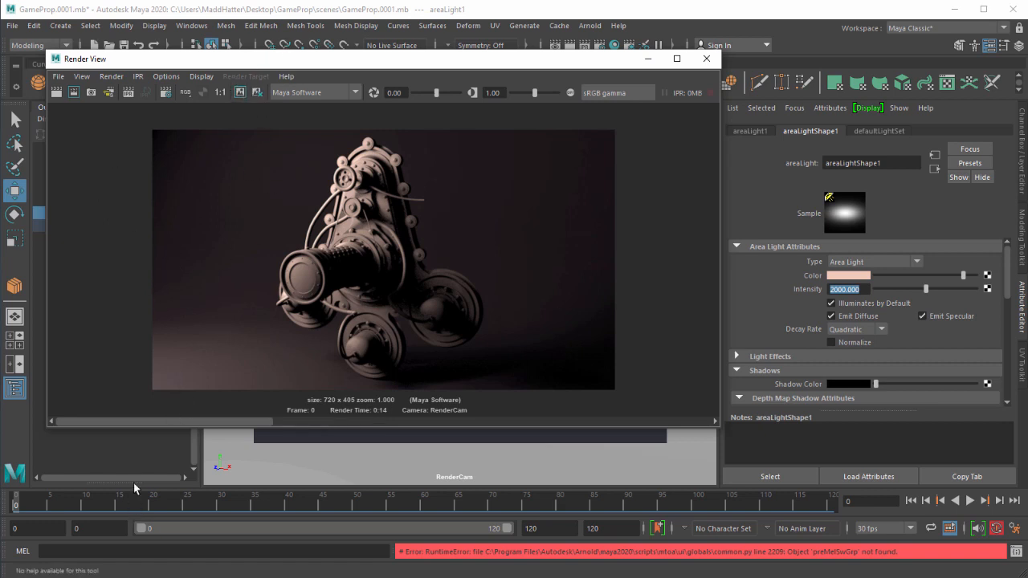
drag(161, 421, 406, 392)
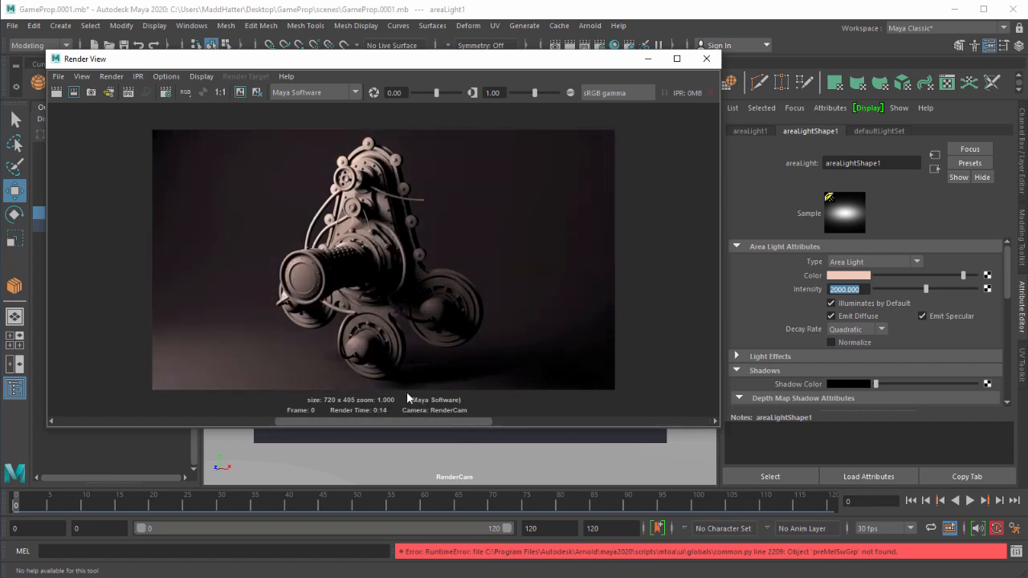
- Soften the area light's color to a paler, less saturated pink
click(840, 279)
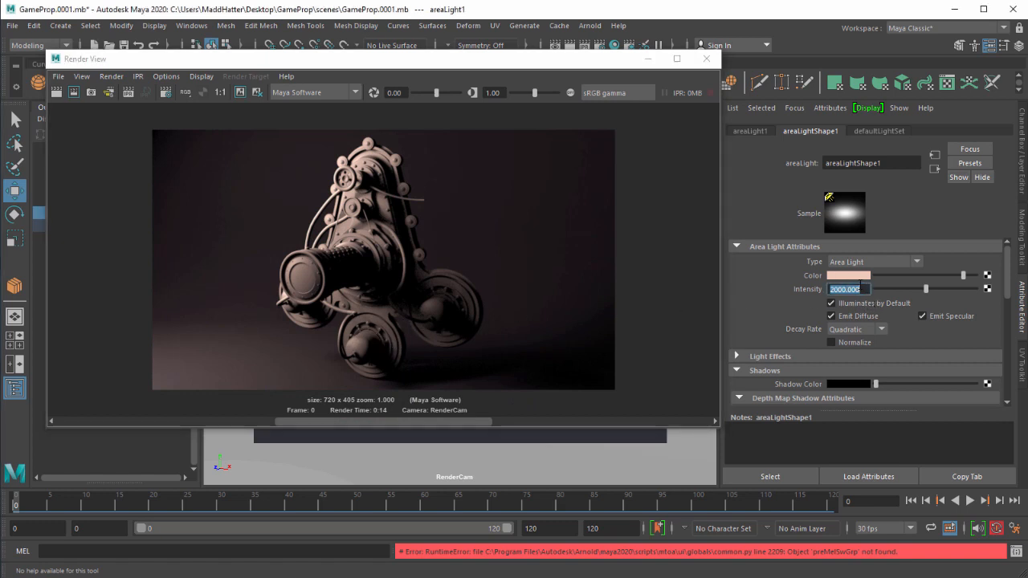
click(855, 277)
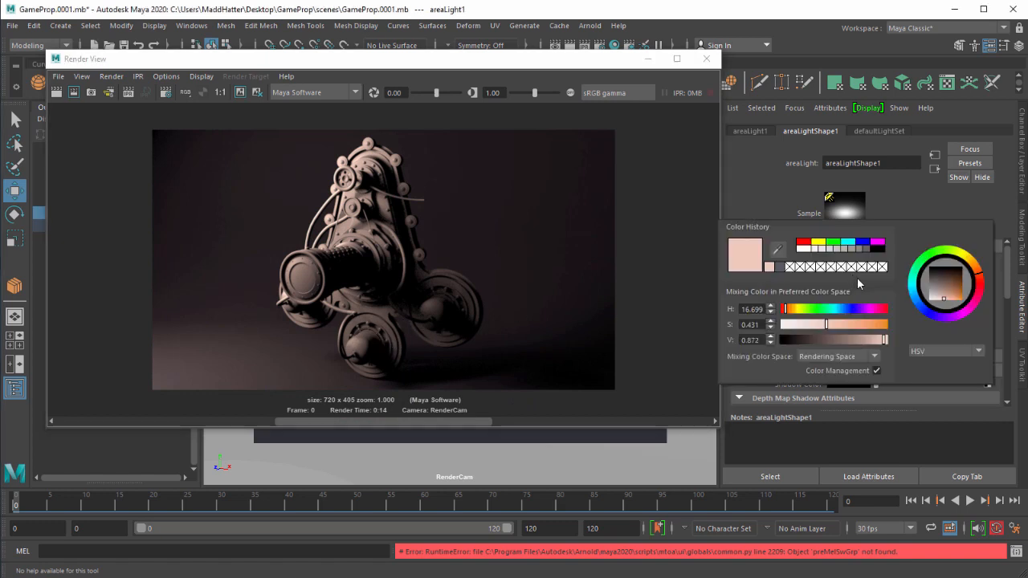
drag(944, 307, 938, 302)
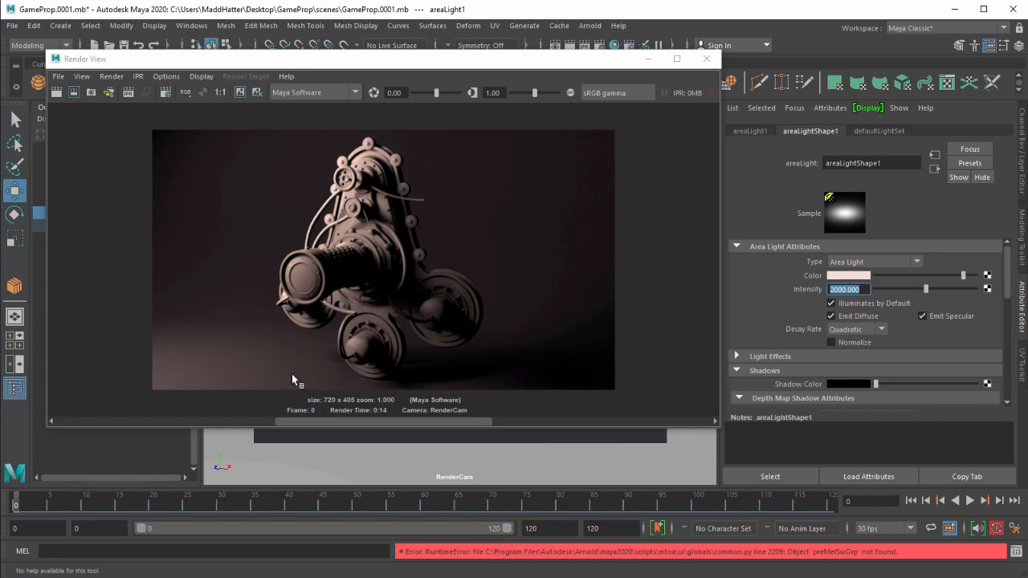
click(380, 207)
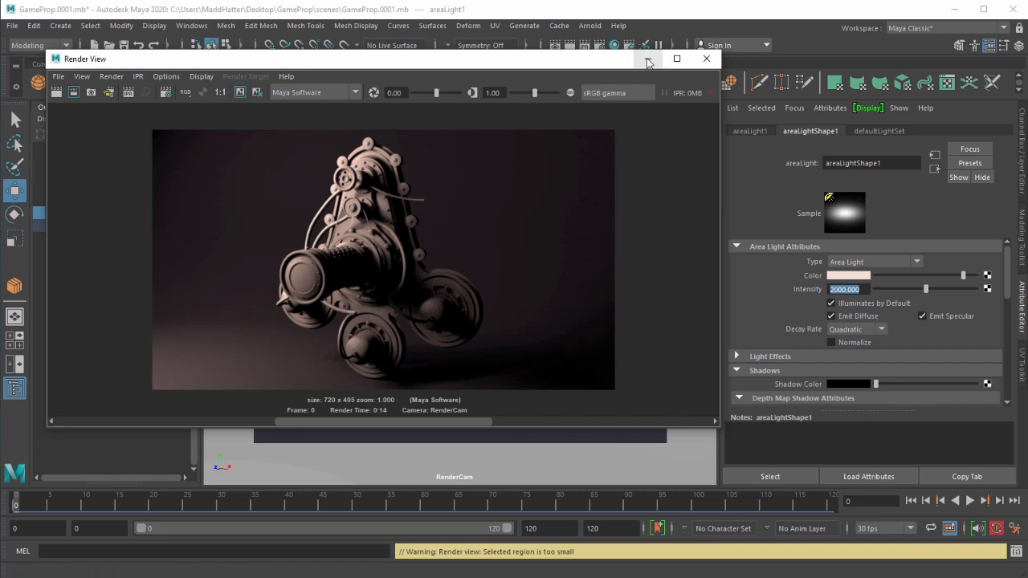
- Select the prop's main body board and brighten its blinn1 material's specular color to near white
drag(434, 62, 622, 96)
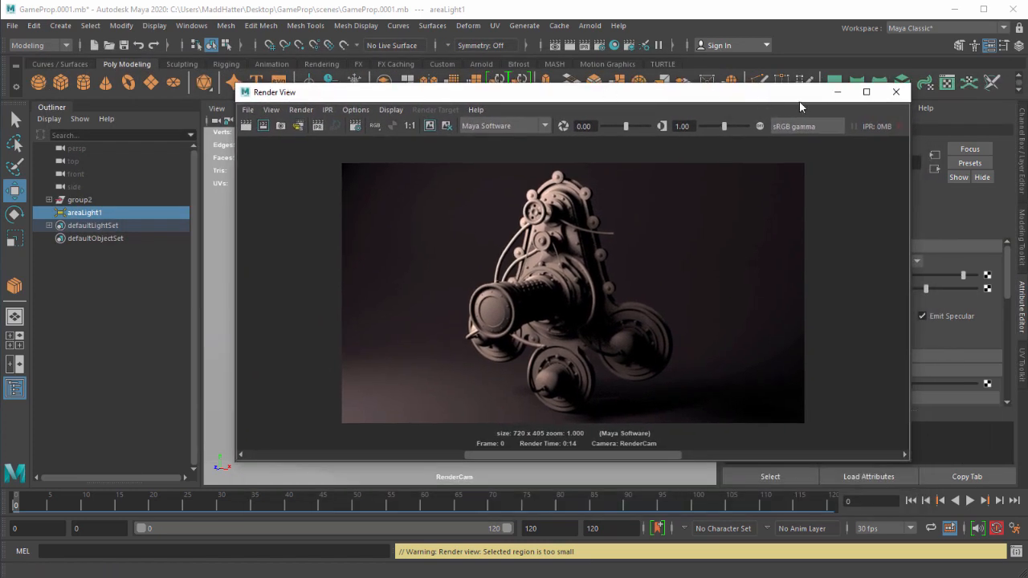
click(839, 93)
click(479, 255)
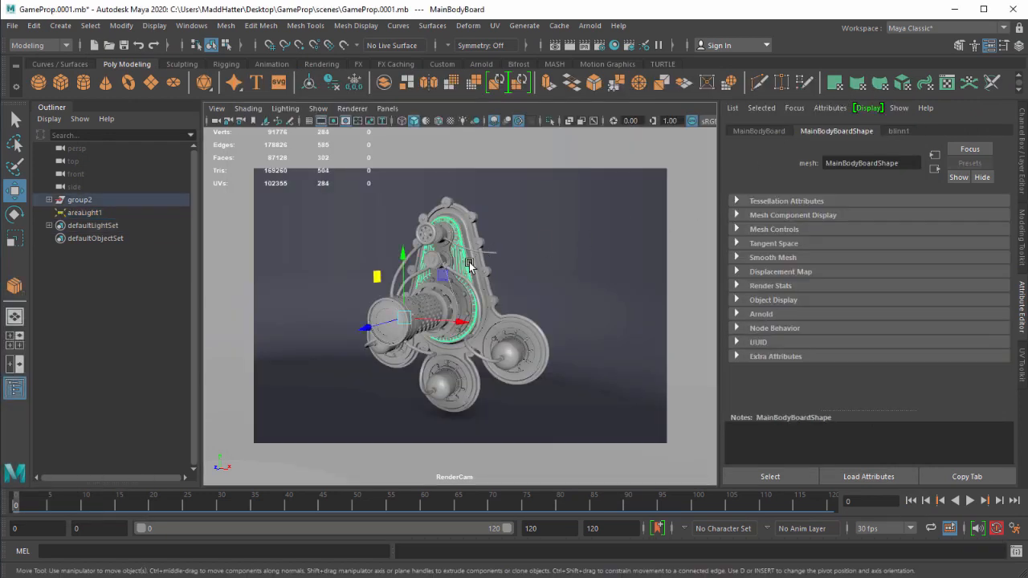
click(898, 131)
scroll(833, 314, down, 5)
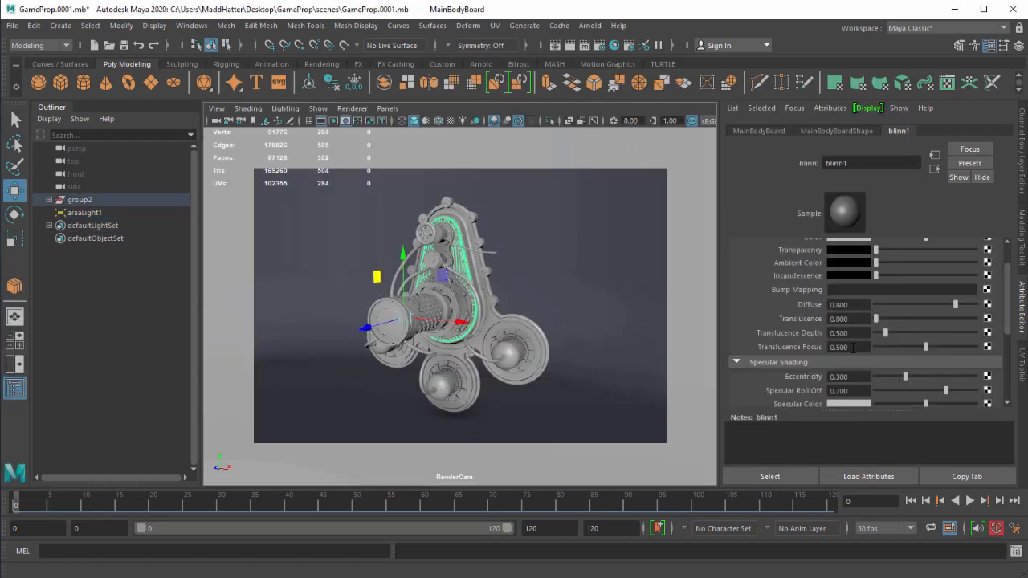
scroll(809, 287, up, 1)
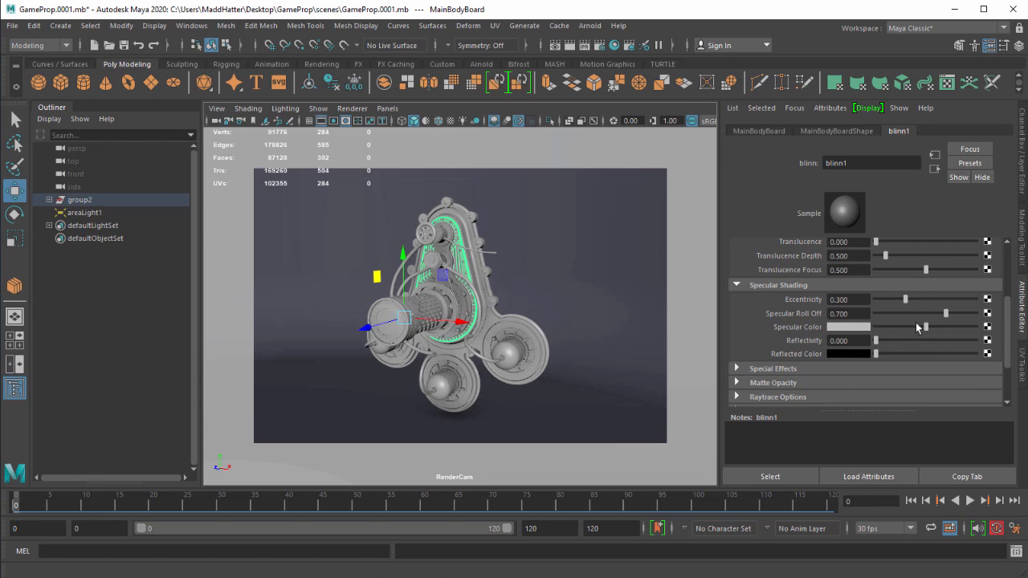
drag(933, 327, 963, 329)
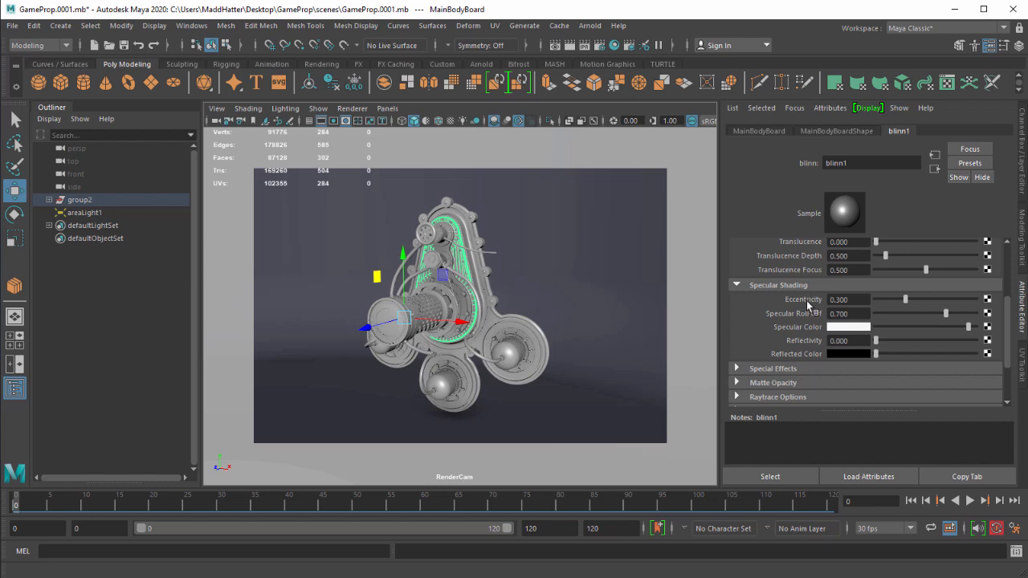
- Set the blinn1 material's eccentricity to about 0.422 and specular roll off to about 0.766, and re-render the frame
drag(943, 314, 884, 306)
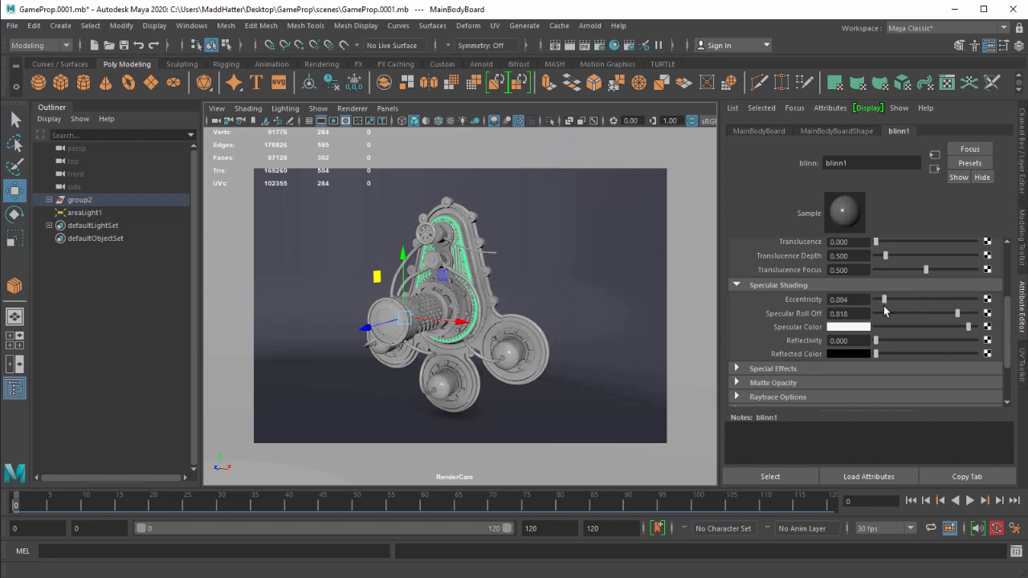
click(840, 214)
drag(884, 300, 951, 314)
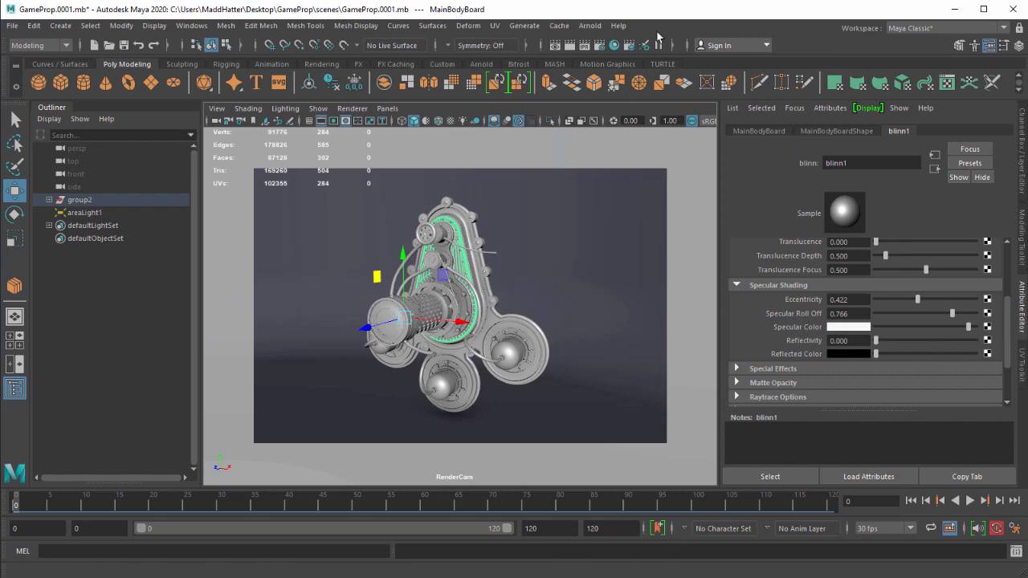
click(554, 45)
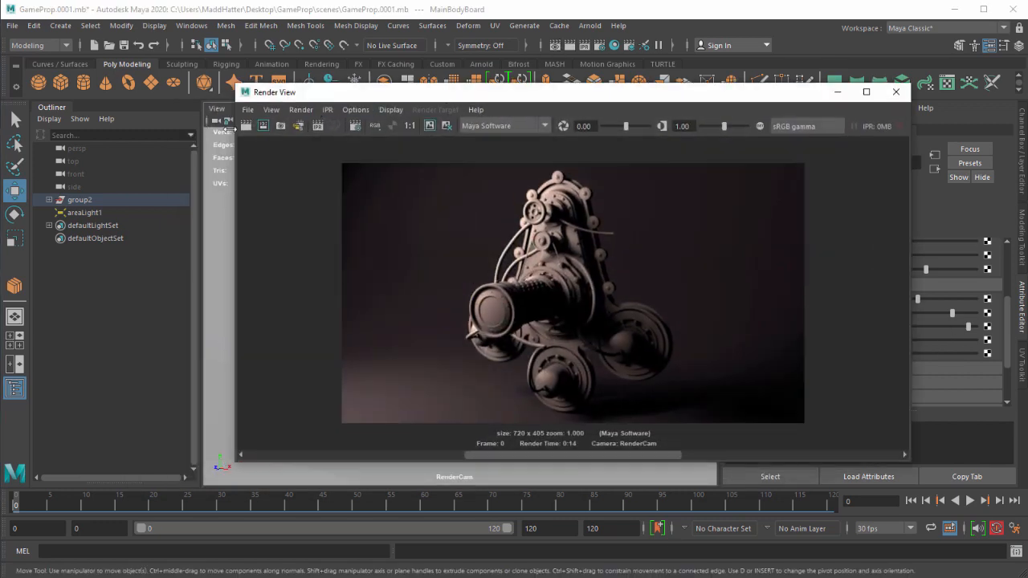
click(245, 126)
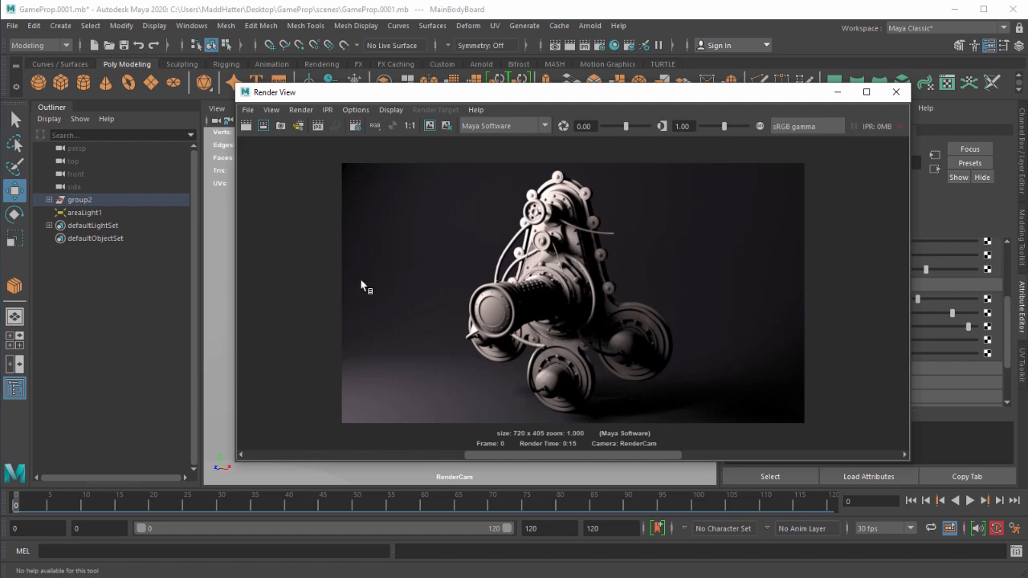
- Look through the persp camera, select the area light and rotate it slightly with the Rotate tool
click(838, 92)
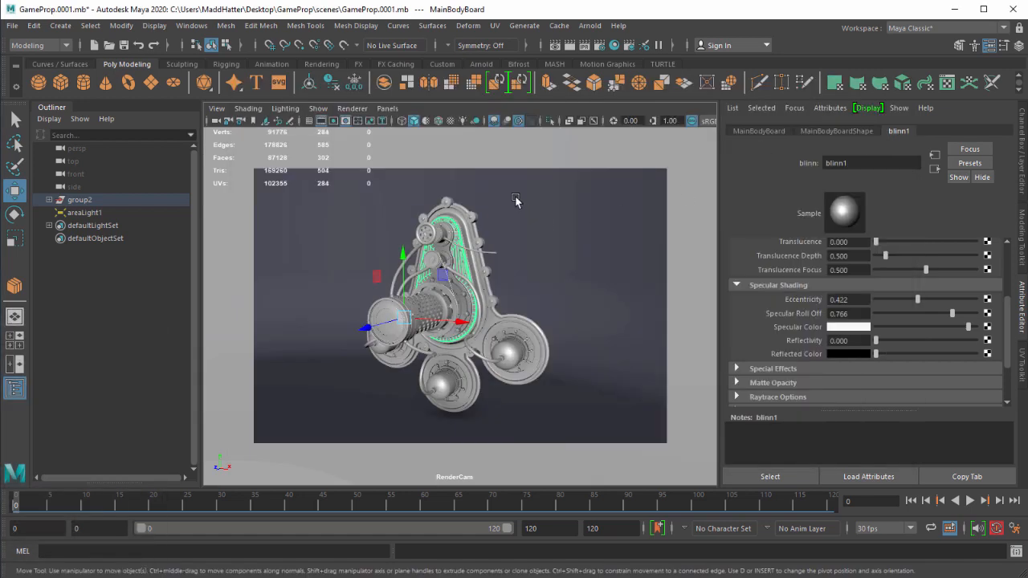
click(387, 109)
mouse_move(397, 121)
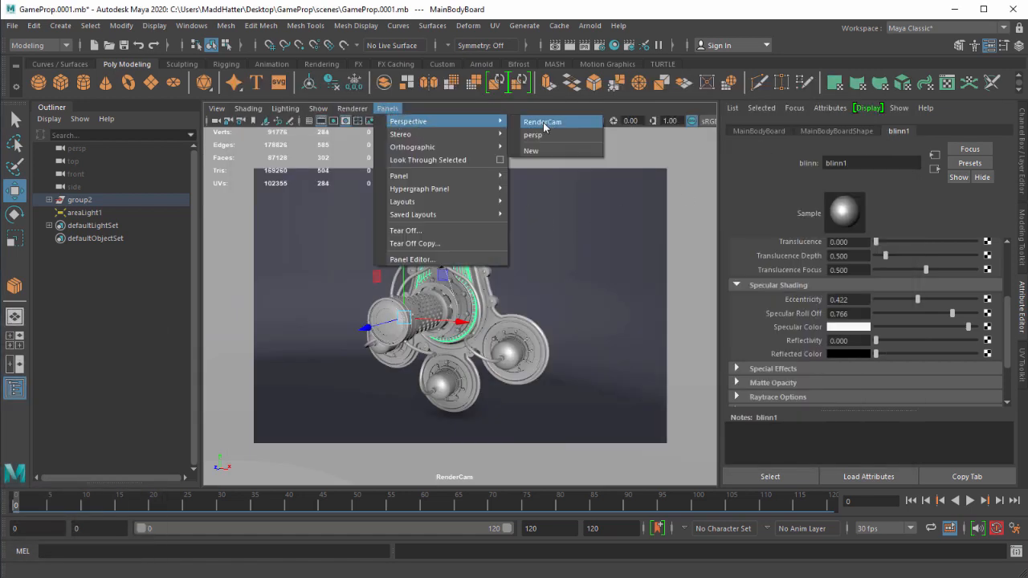
click(557, 136)
alt+drag(335, 310, 341, 195)
click(431, 298)
key(r)
key(w)
key(e)
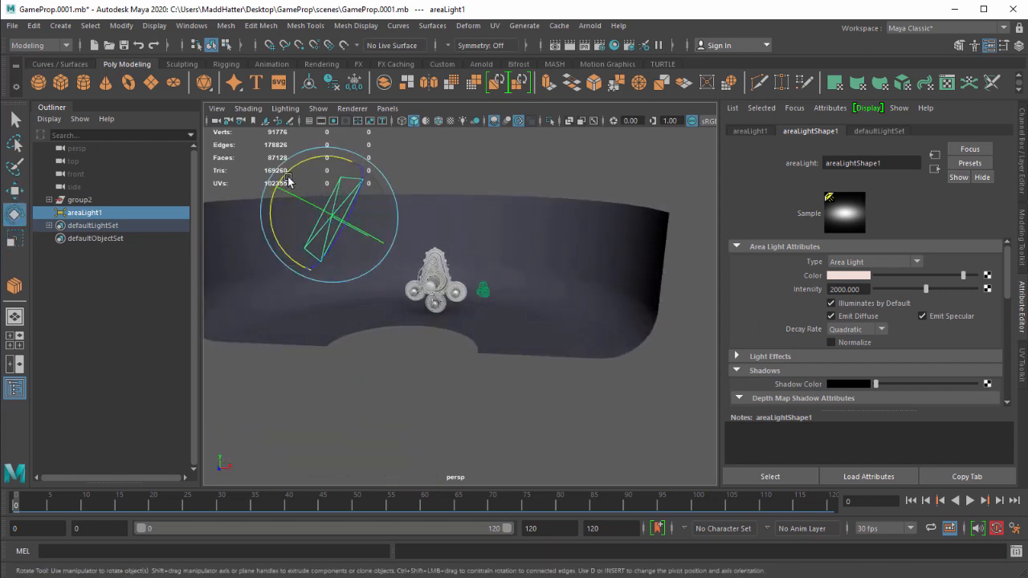
drag(284, 173, 288, 167)
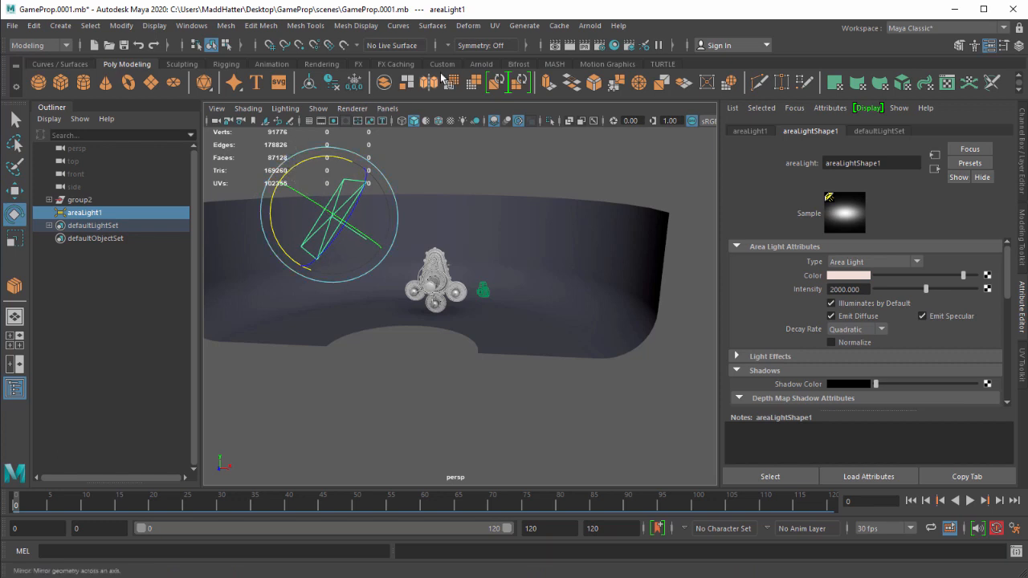
- Return to the RenderCam view, clear the selection and re-render the frame with the rotated light
click(387, 107)
mouse_move(471, 127)
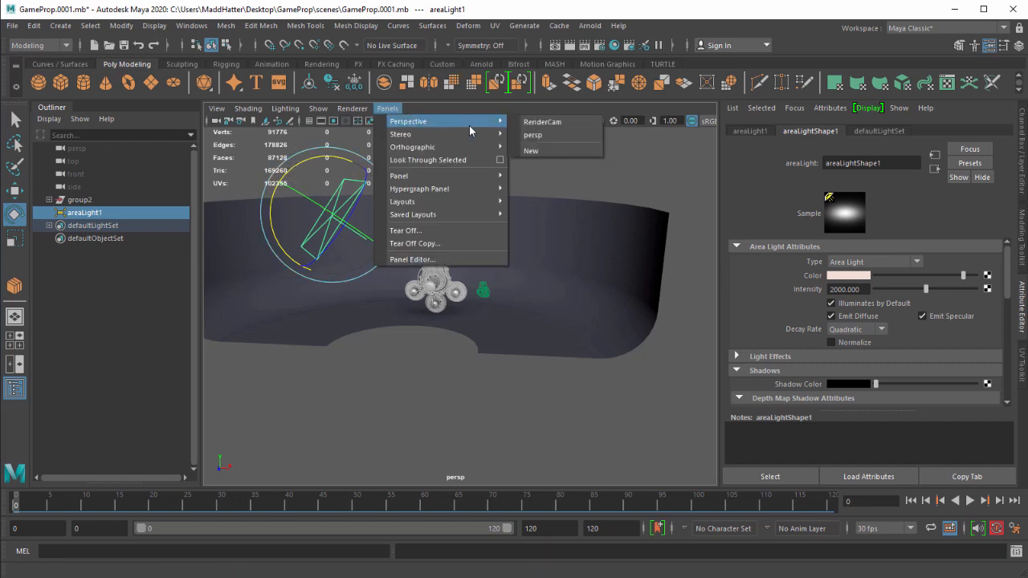
click(535, 123)
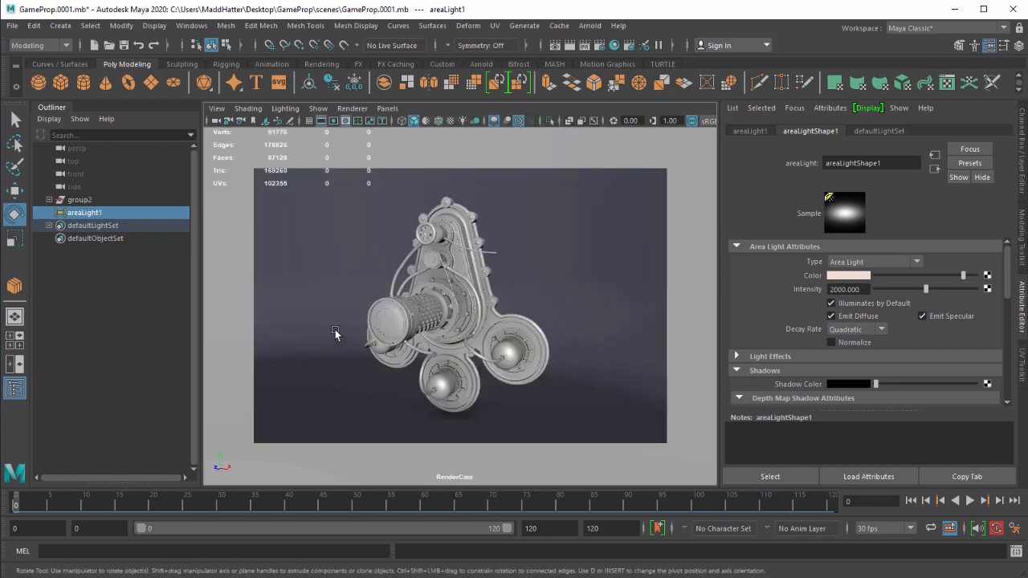
click(111, 345)
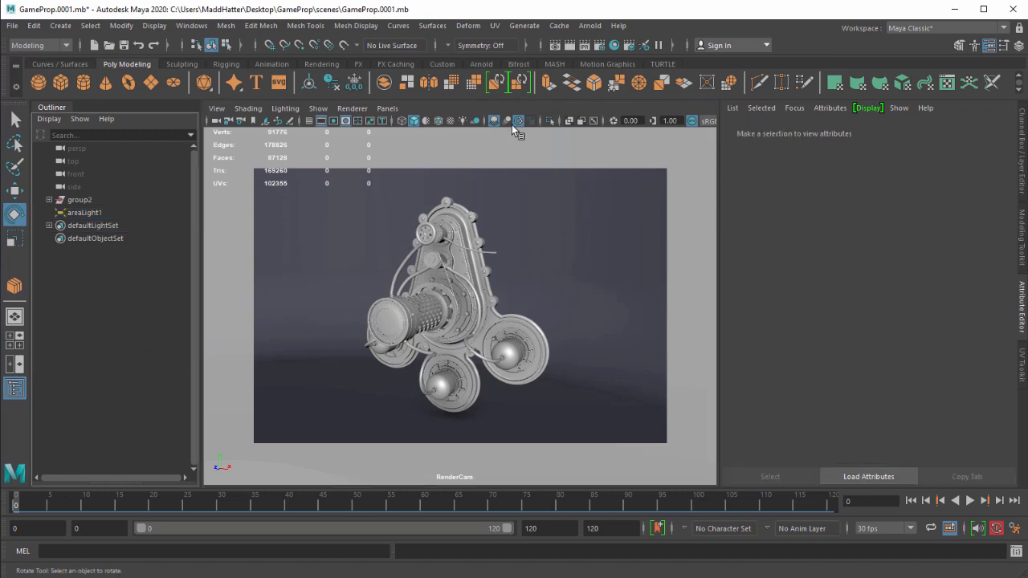
click(558, 46)
click(247, 126)
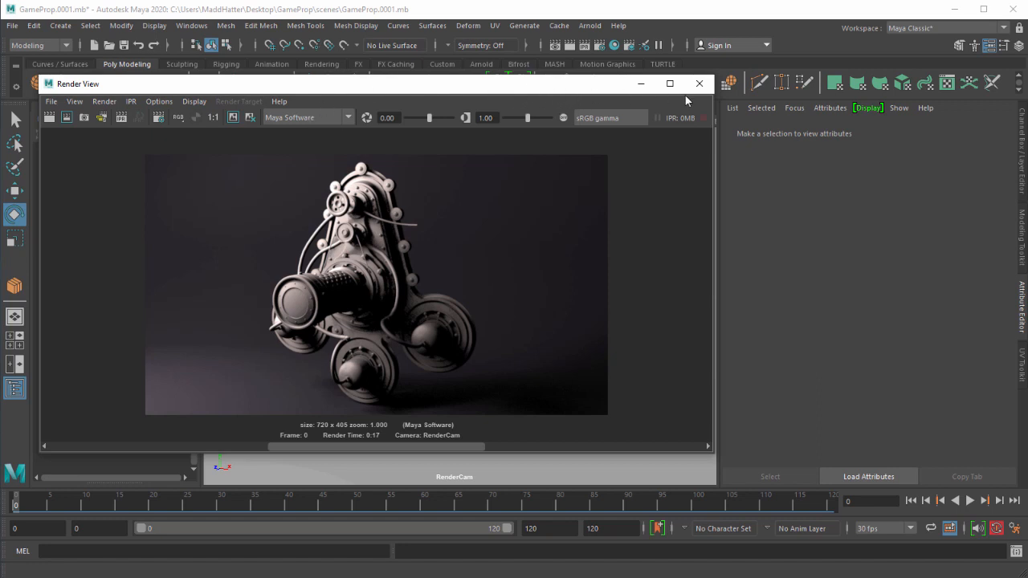
- Switch back to the persp view, select the area light and rename it KeyLight
click(643, 87)
click(381, 112)
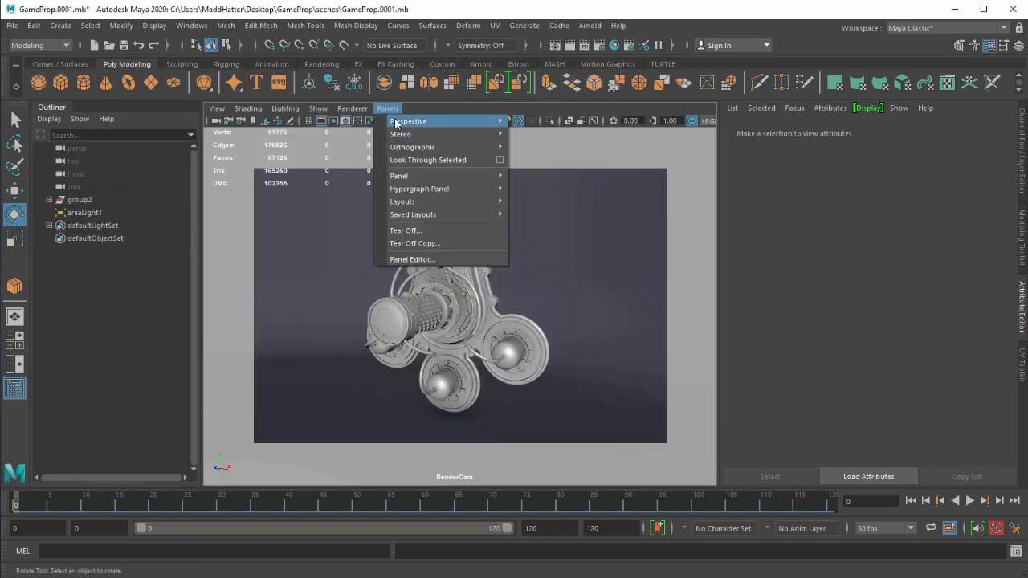
mouse_move(438, 122)
click(544, 132)
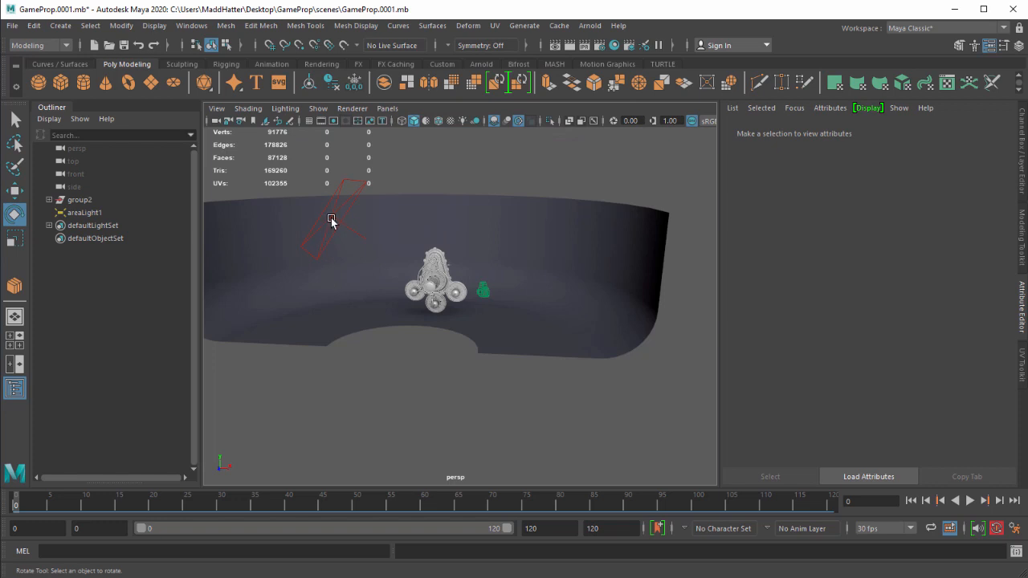
click(331, 217)
mouse_move(355, 252)
alt+mouse_down()
mouse_move(377, 266)
mouse_move(356, 266)
alt+mouse_up()
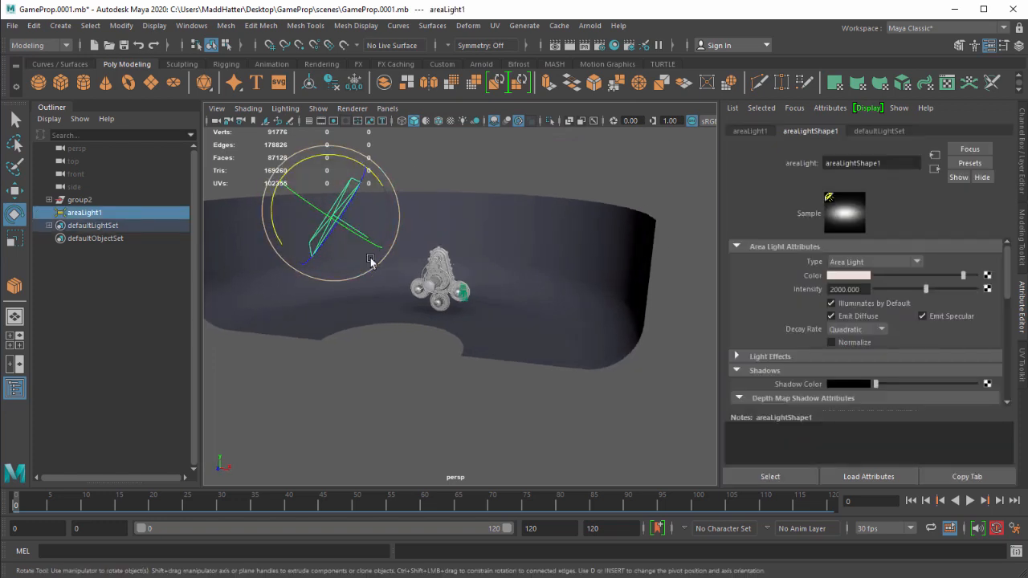
double_click(84, 213)
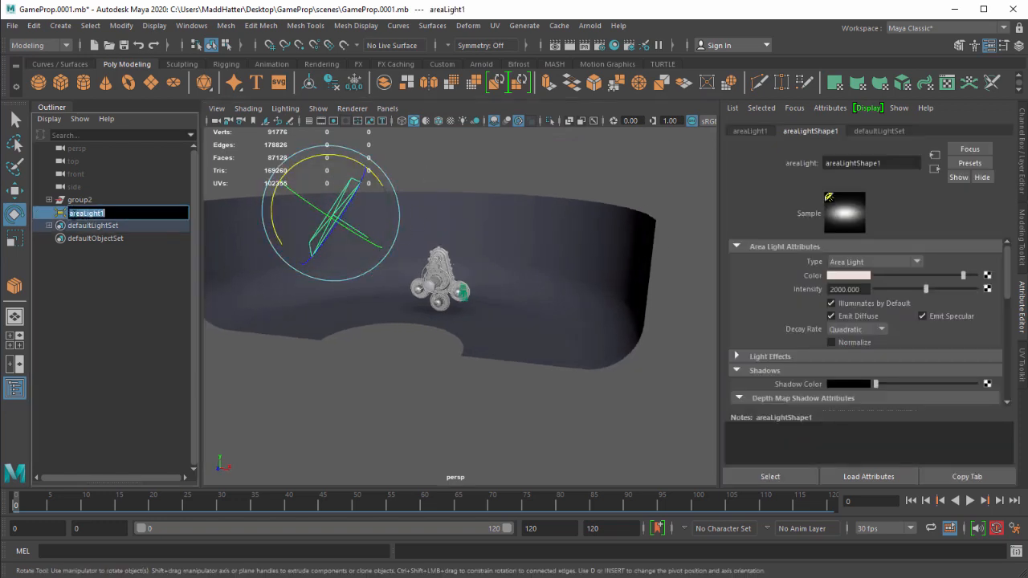
text(a)
key(Return)
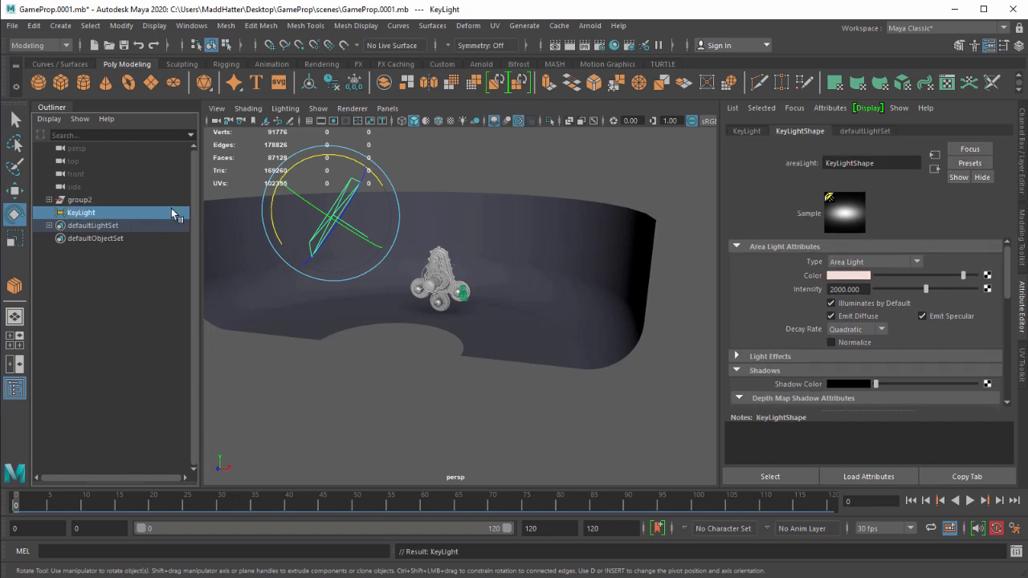
- Duplicate KeyLight and move the copy's aim point onto the base of the game prop
key(ctrl+d)
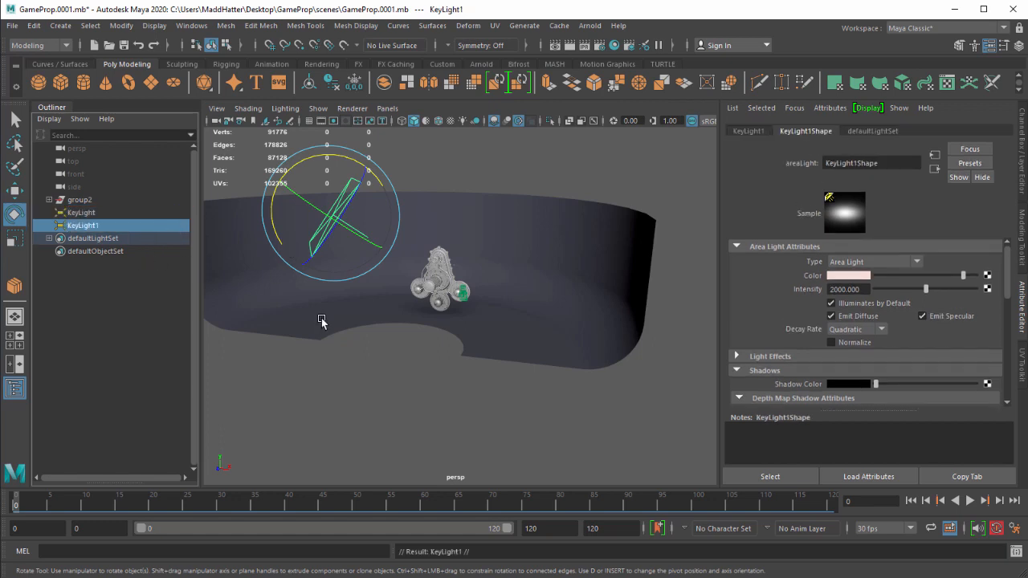
key(t)
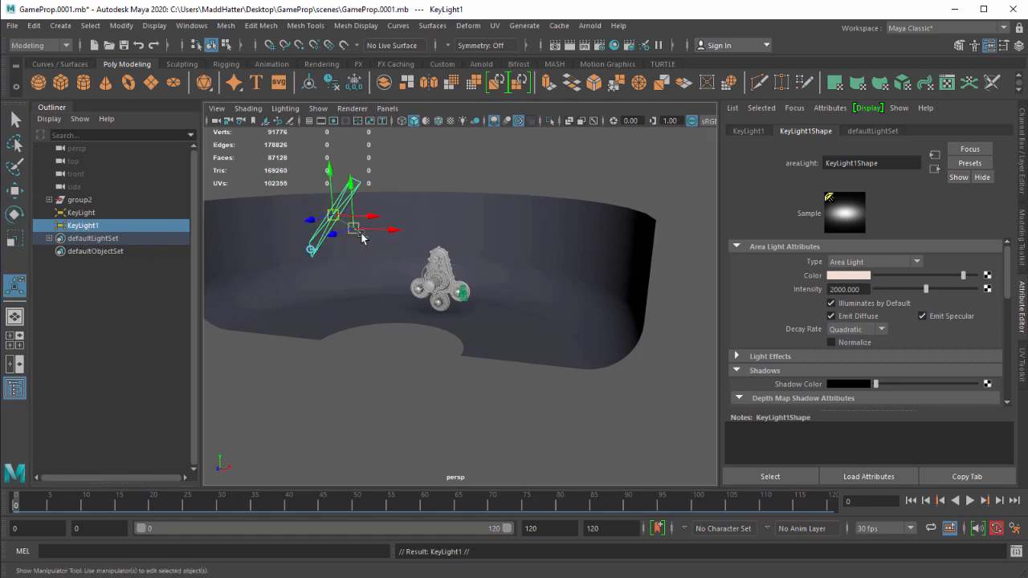
drag(354, 228, 436, 296)
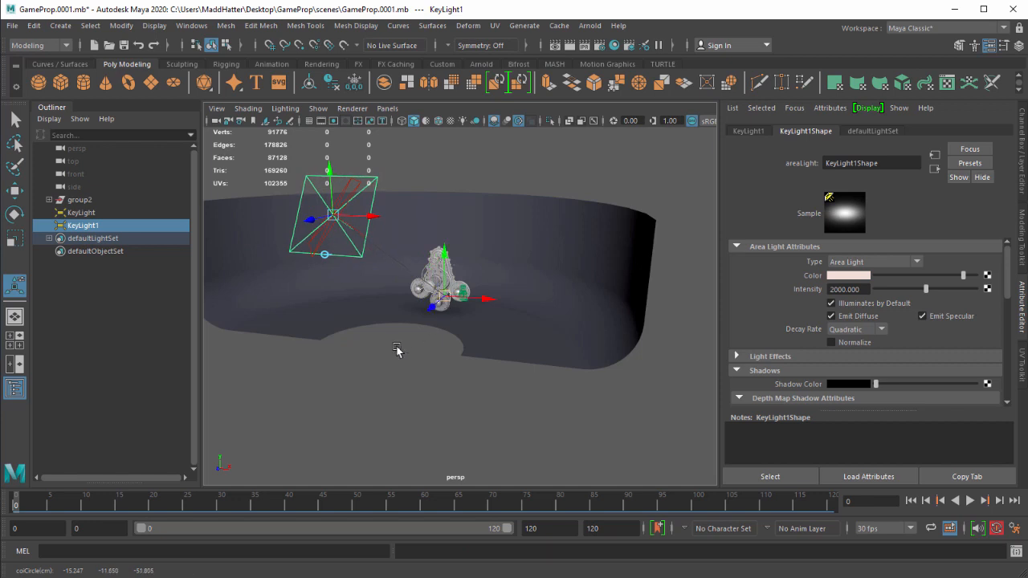
- Move the duplicated light's aim point onto the game prop in the top view
alt+drag(397, 351, 400, 427)
drag(381, 172, 429, 288)
alt+drag(430, 343, 432, 373)
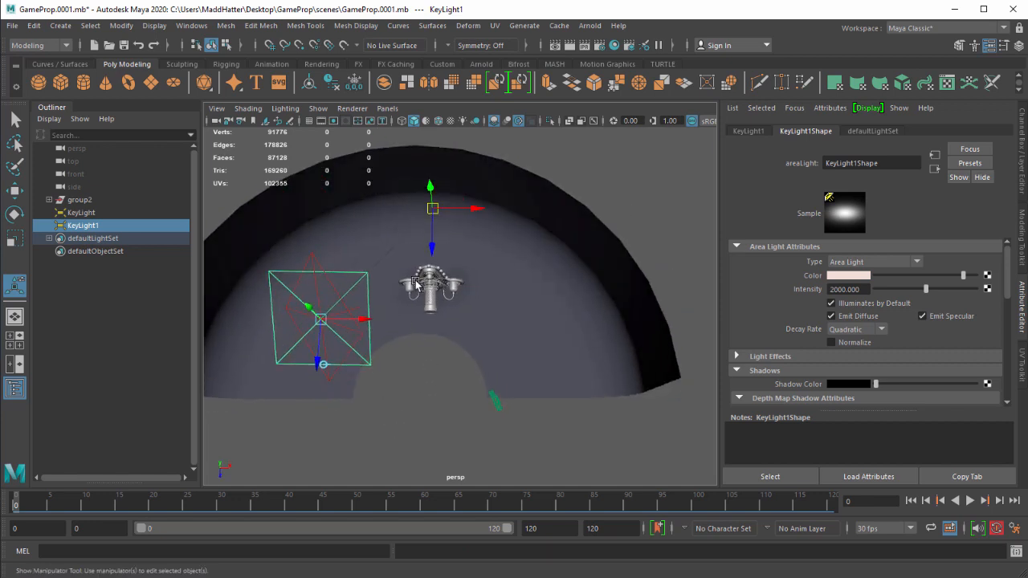
key(space)
drag(413, 287, 377, 253)
scroll(408, 273, down, 11)
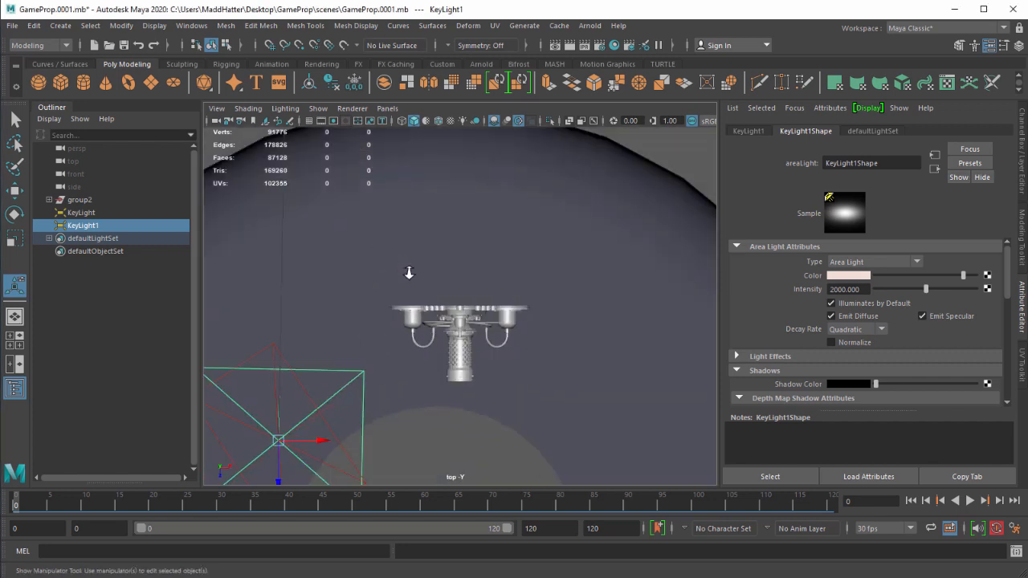
alt+middle_drag(357, 285, 337, 422)
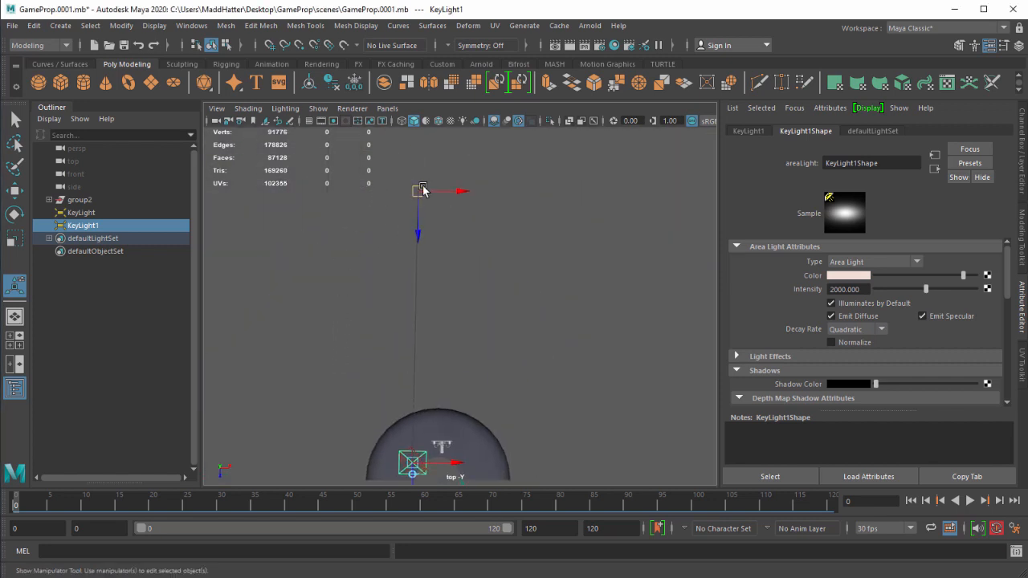
drag(418, 191, 444, 443)
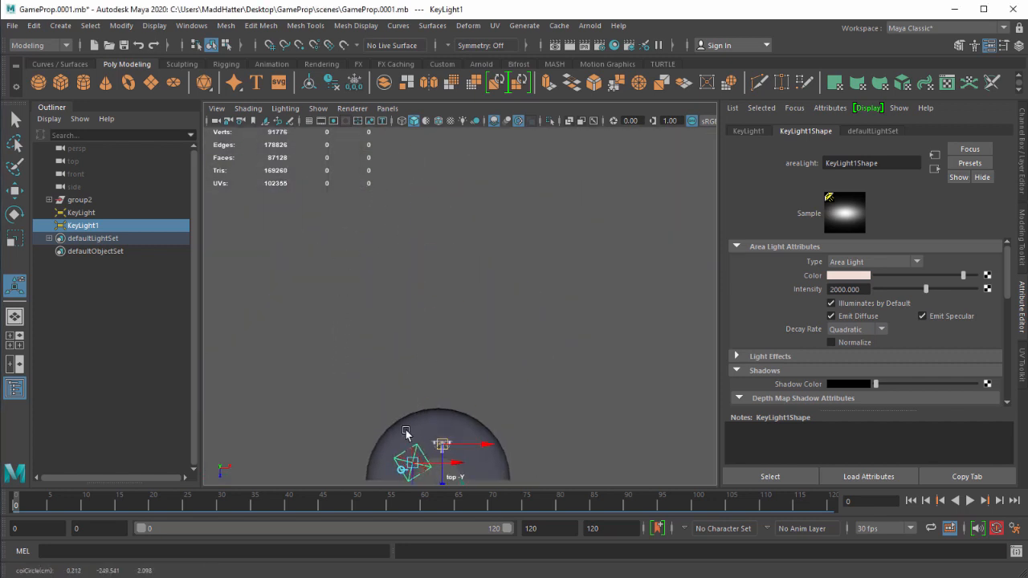
- Move the duplicated light across to the opposite side of the prop from KeyLight
scroll(370, 273, up, 10)
alt+middle_drag(406, 430, 603, 301)
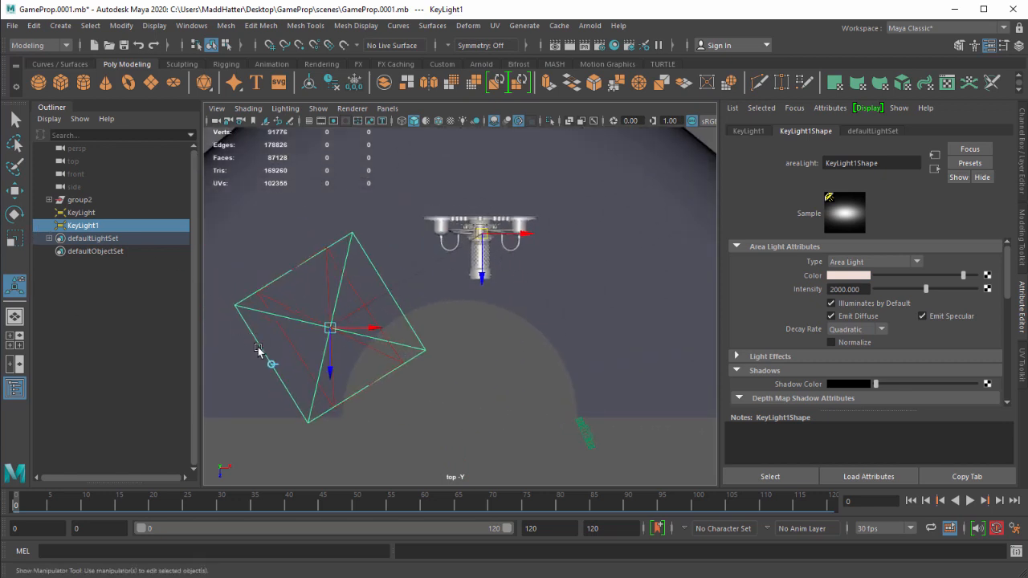
drag(331, 329, 614, 302)
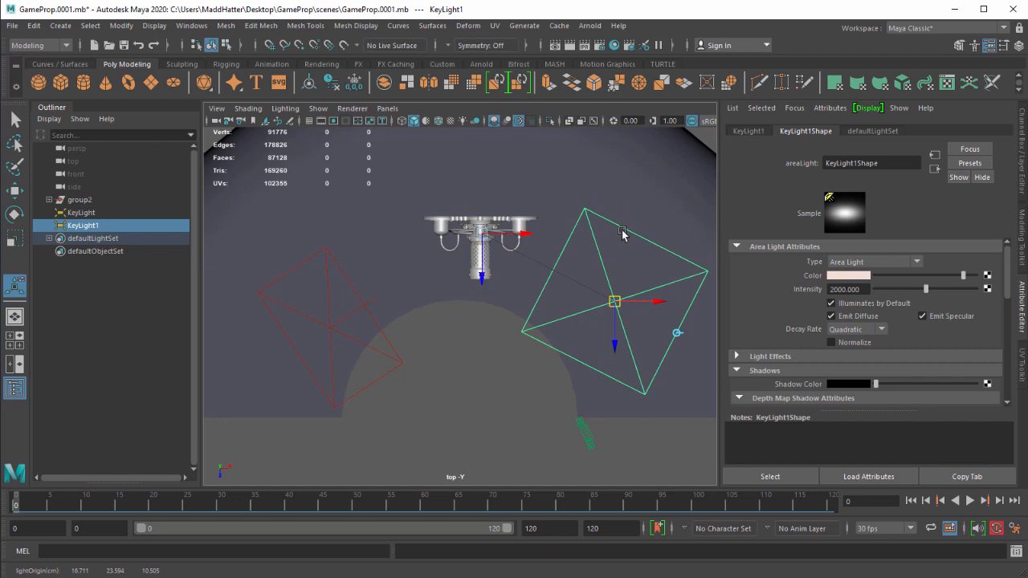
- Return to the persp view and examine the duplicated light's placement and direction relative to the prop
click(387, 108)
mouse_move(450, 121)
click(533, 135)
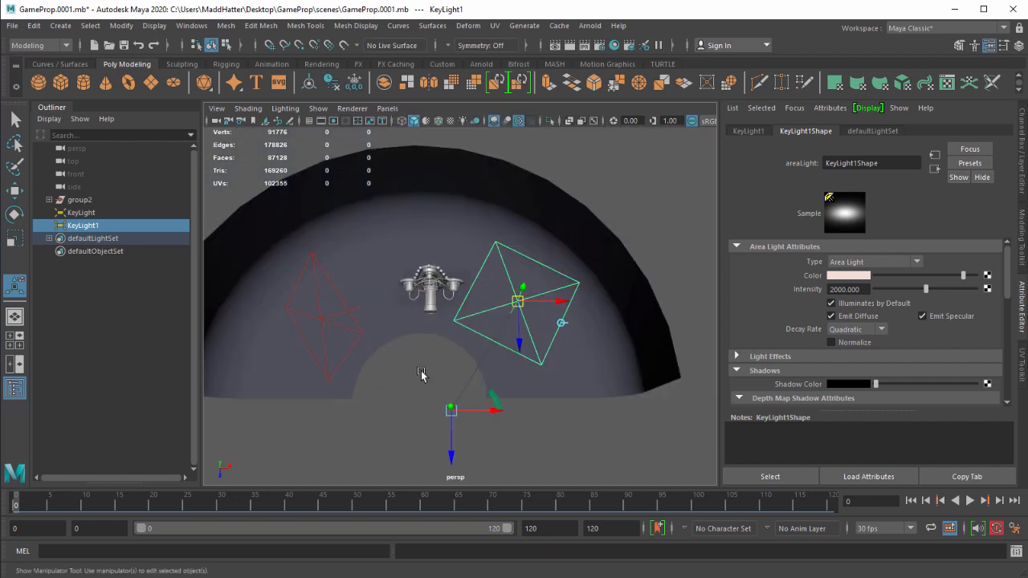
alt+drag(424, 371, 455, 178)
key(f)
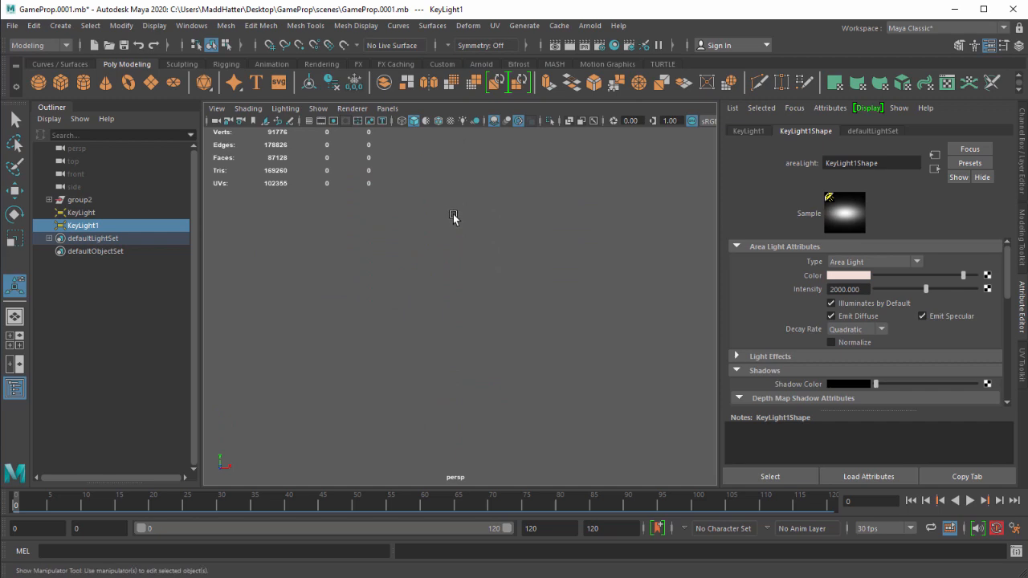
alt+drag(326, 470, 433, 394)
alt+middle_drag(379, 390, 367, 233)
alt+drag(368, 234, 442, 291)
key(w)
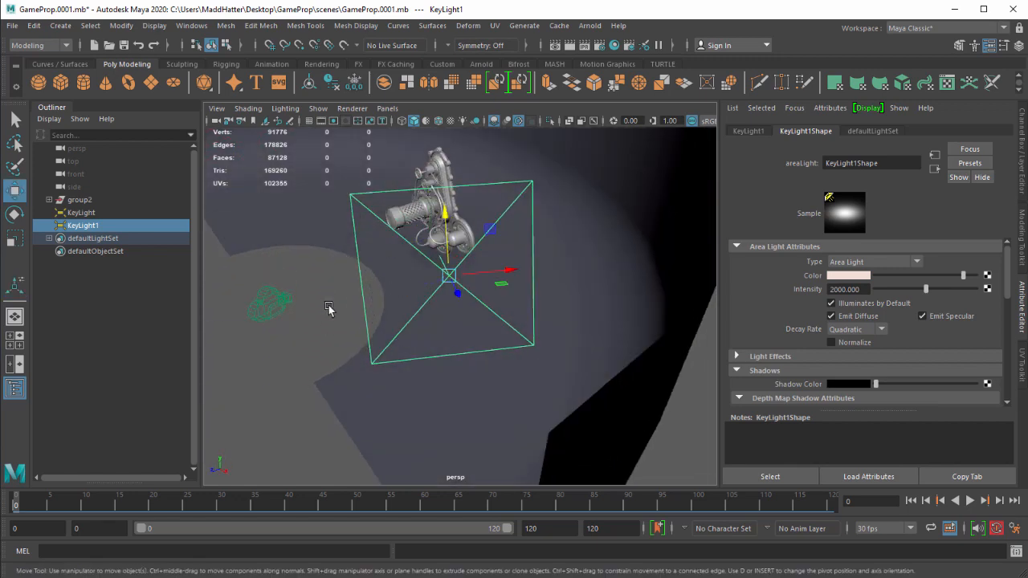
alt+drag(328, 305, 362, 256)
- Rename the duplicated light KeyLight1 to FillLight
double_click(82, 226)
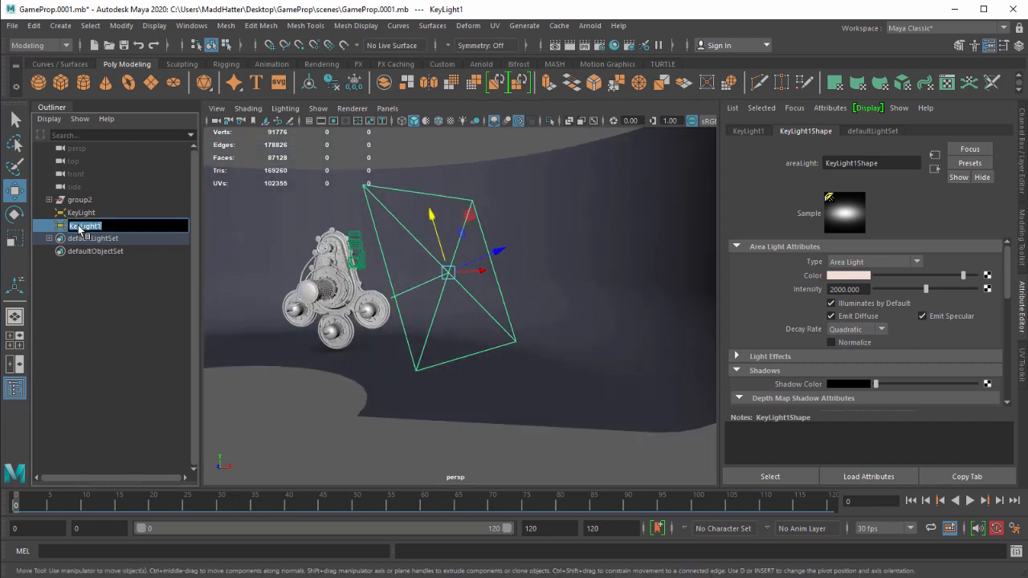
text(Fill)
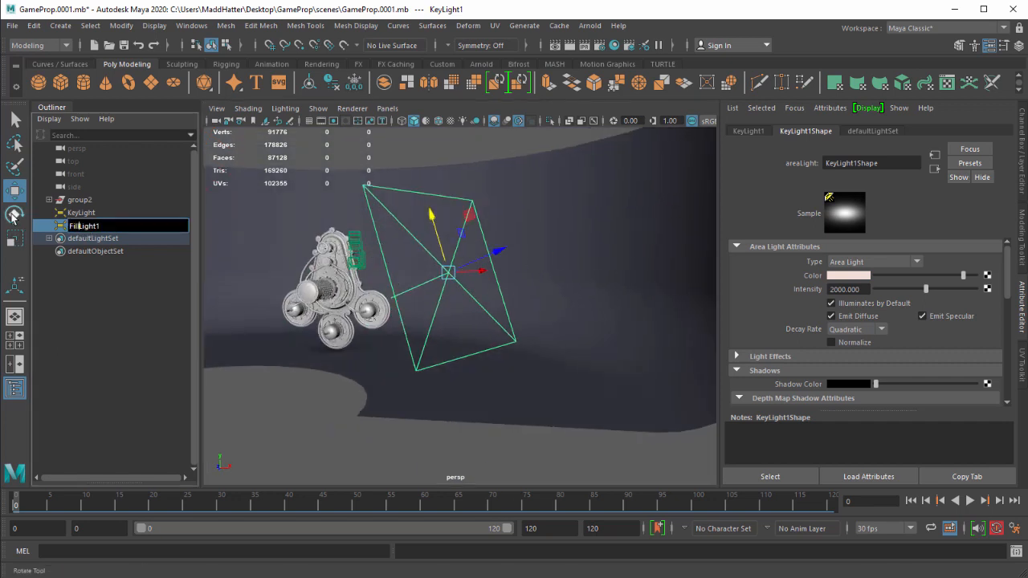
key(BackSpace)
key(Return)
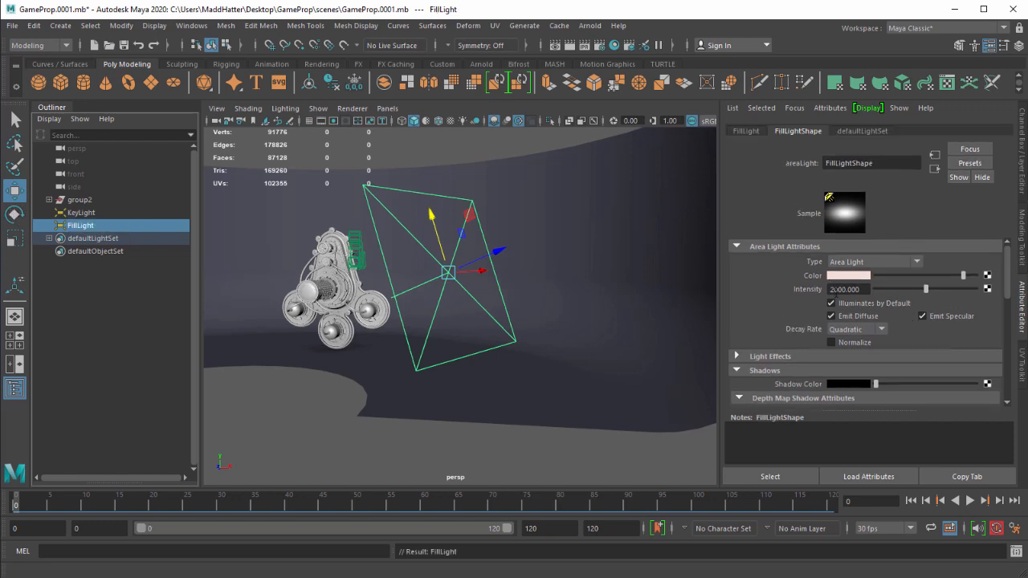
- Set FillLight's intensity to 1500 and turn off its ray trace shadows
click(835, 290)
text(15)
key(Return)
scroll(819, 317, down, 10)
click(833, 337)
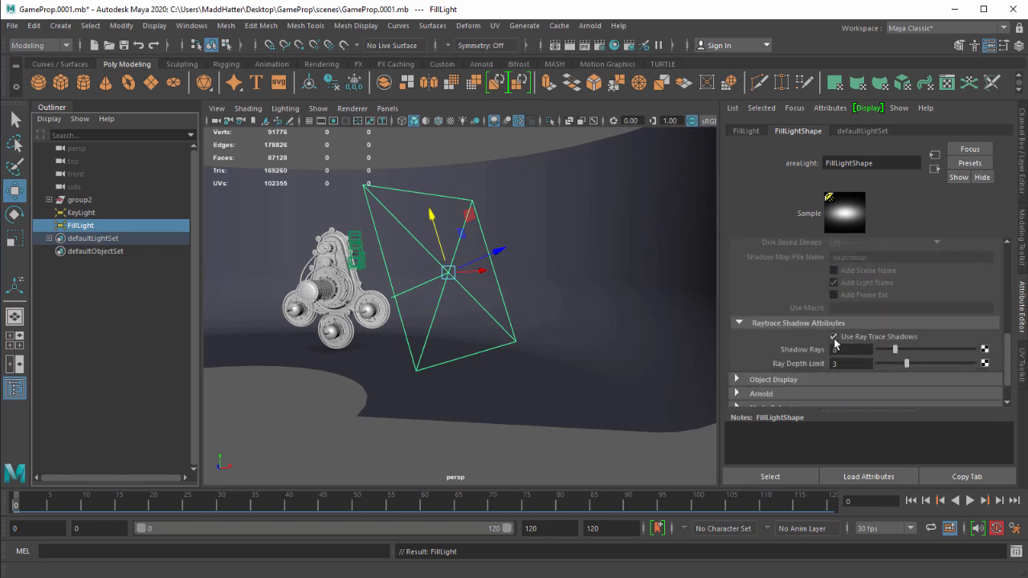
click(835, 338)
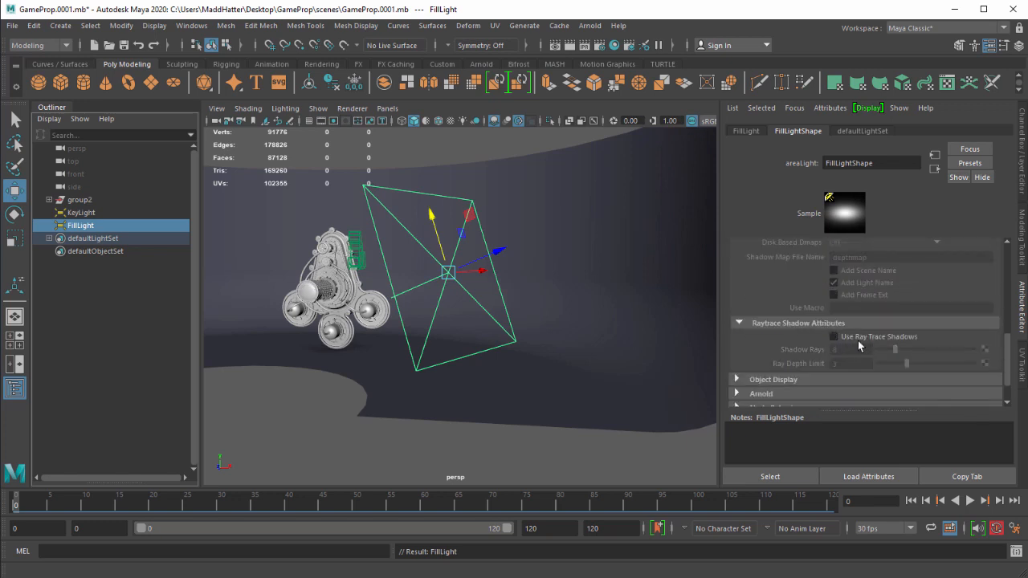
- Change FillLight's color from the warm tint to a pale blue-violet
scroll(852, 338, up, 4)
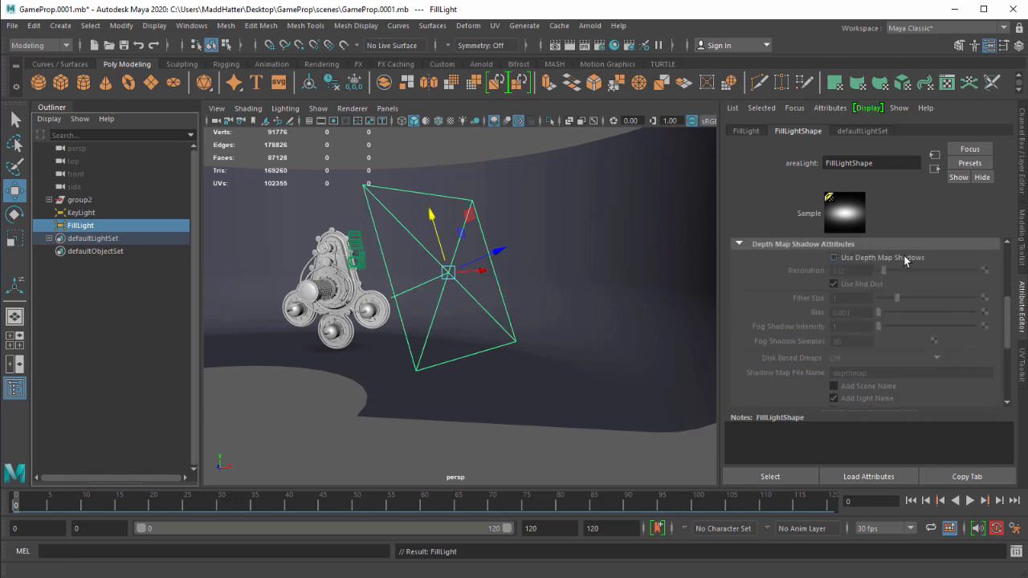
scroll(844, 307, up, 3)
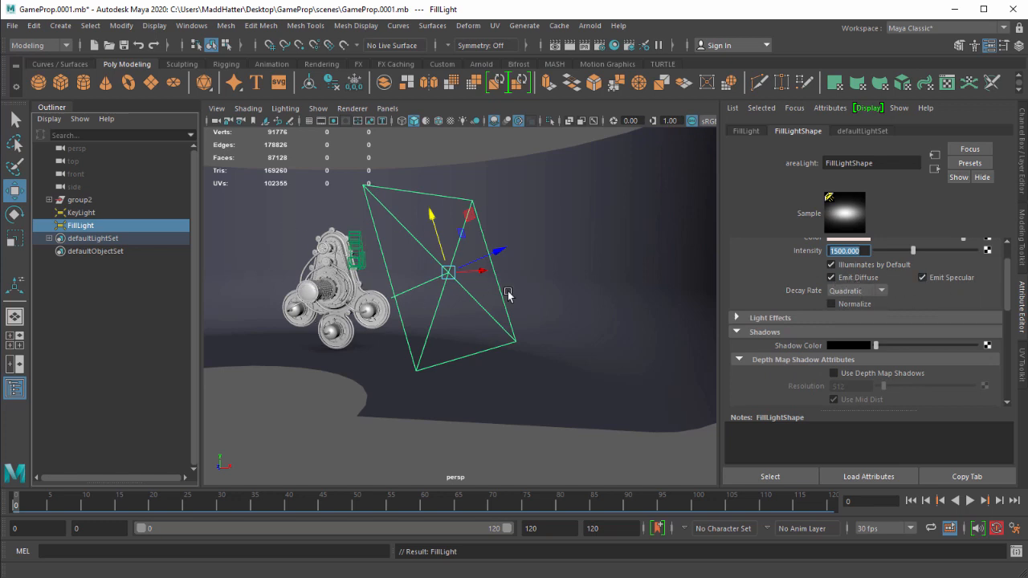
scroll(837, 289, up, 2)
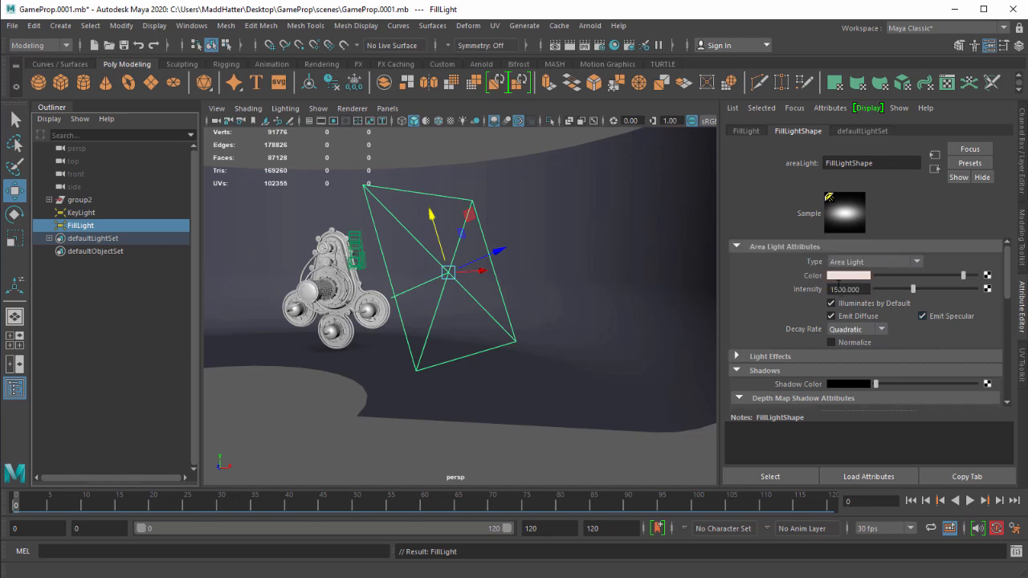
click(842, 278)
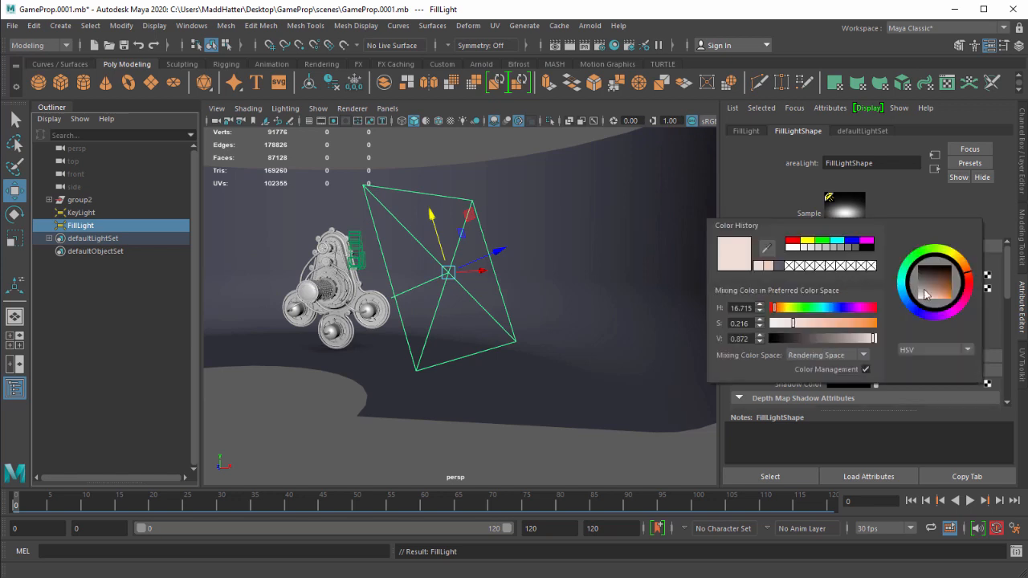
drag(909, 309, 910, 314)
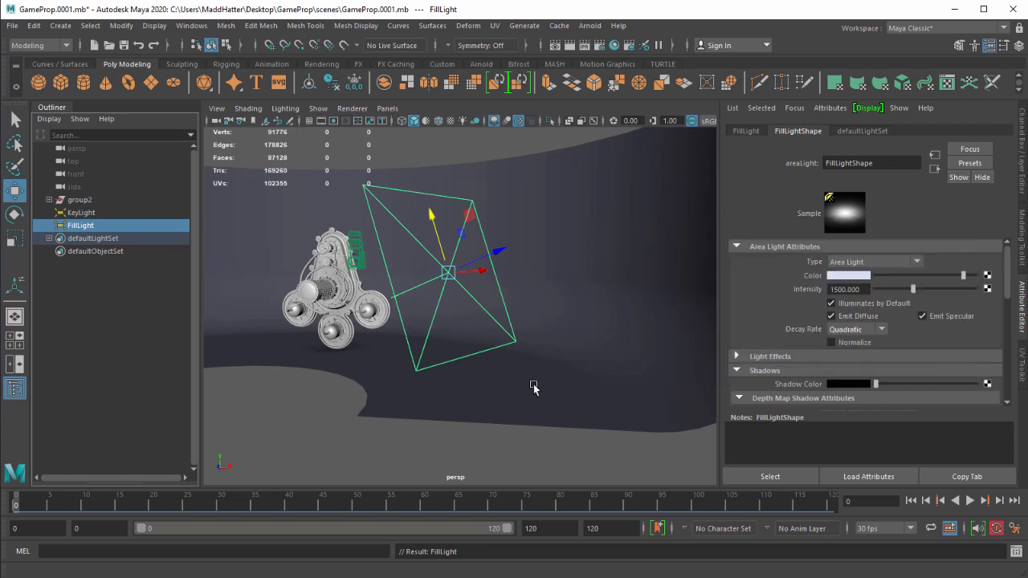
- Scale FillLight down uniformly beside the prop
alt+drag(337, 290, 391, 300)
key(e)
drag(399, 257, 482, 356)
key(r)
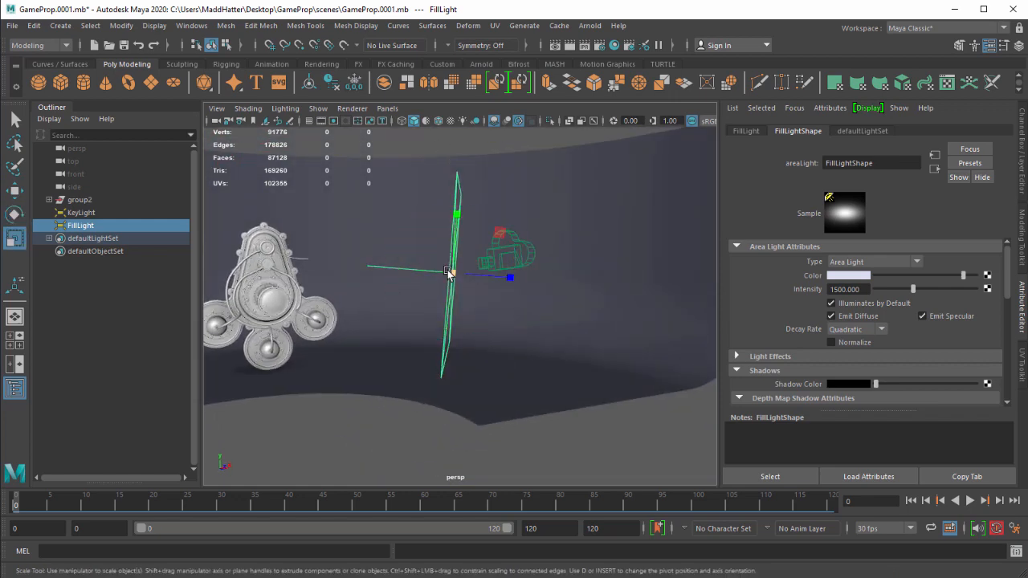
drag(454, 273, 397, 286)
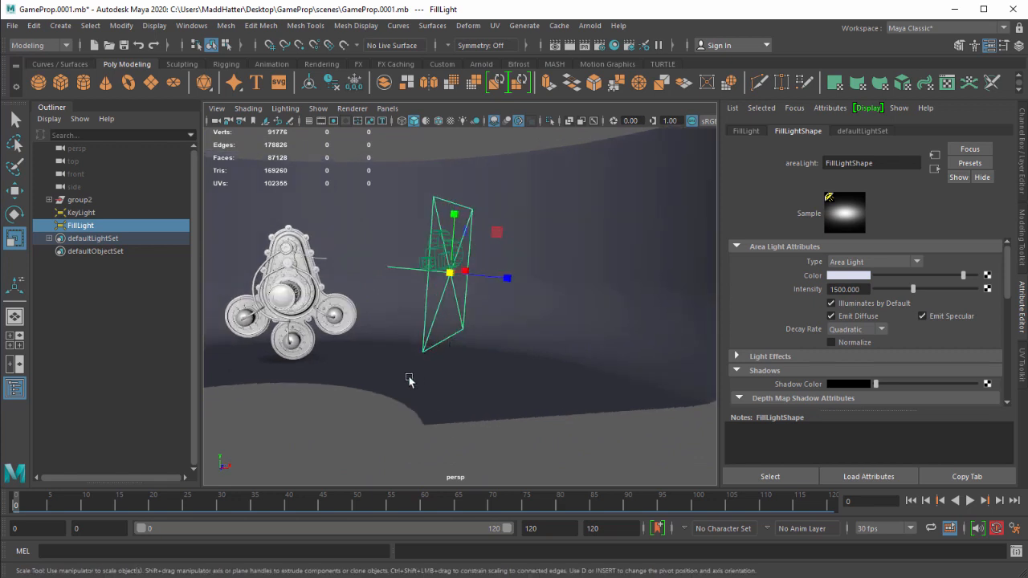
- Look through RenderCam and render the frame with the fill light in Maya Software
click(388, 109)
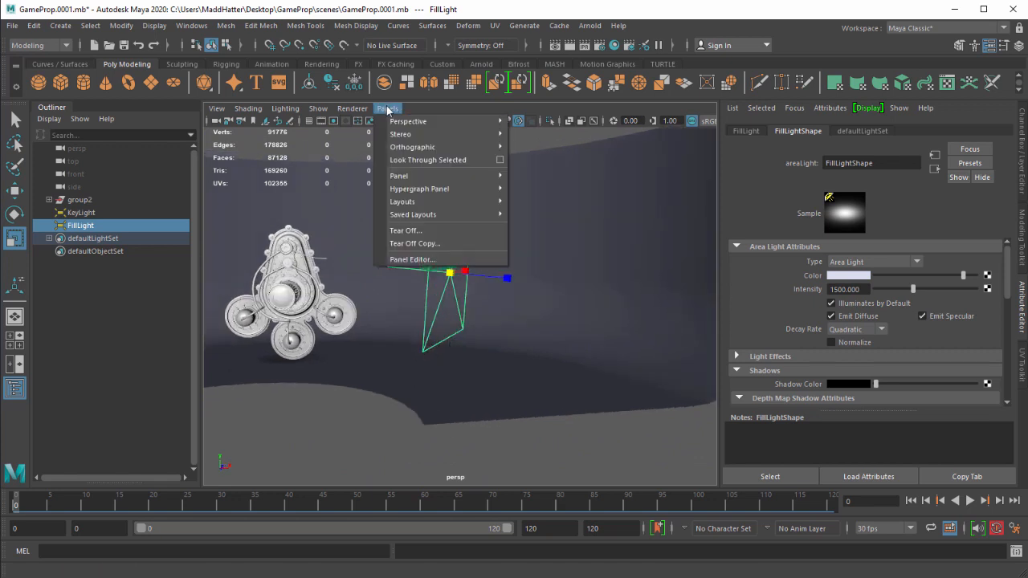
mouse_move(391, 123)
click(548, 125)
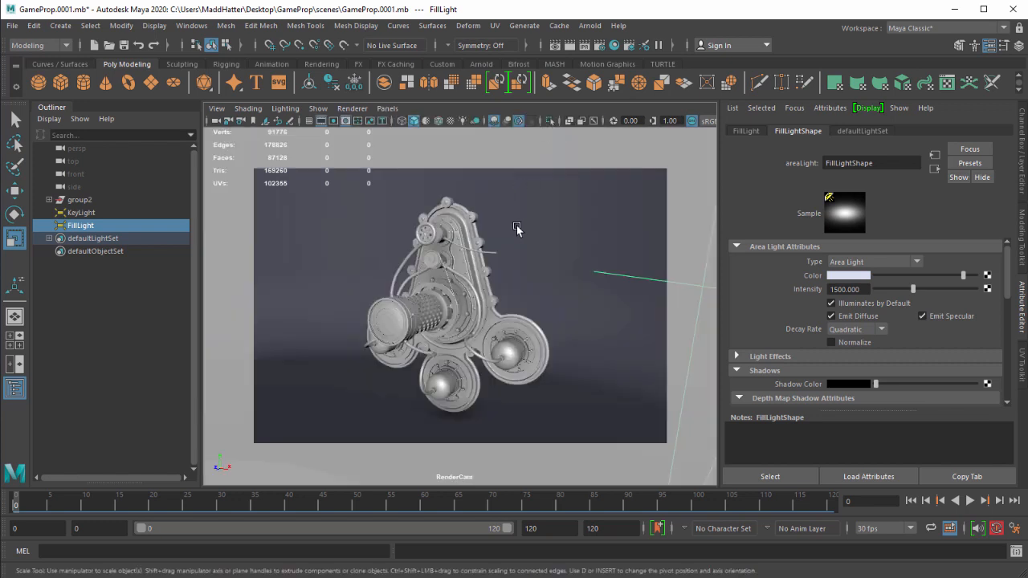
key(w)
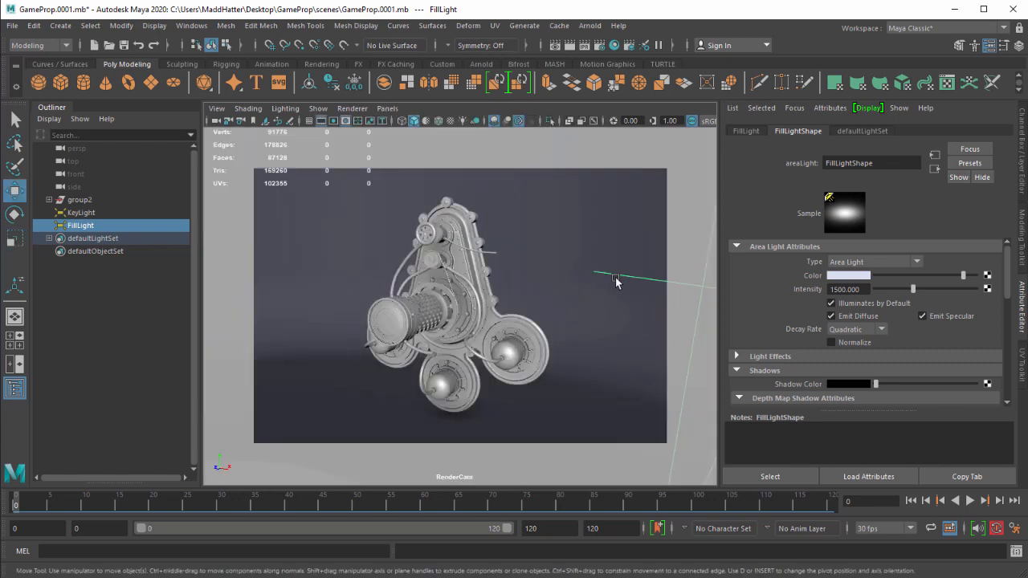
click(555, 46)
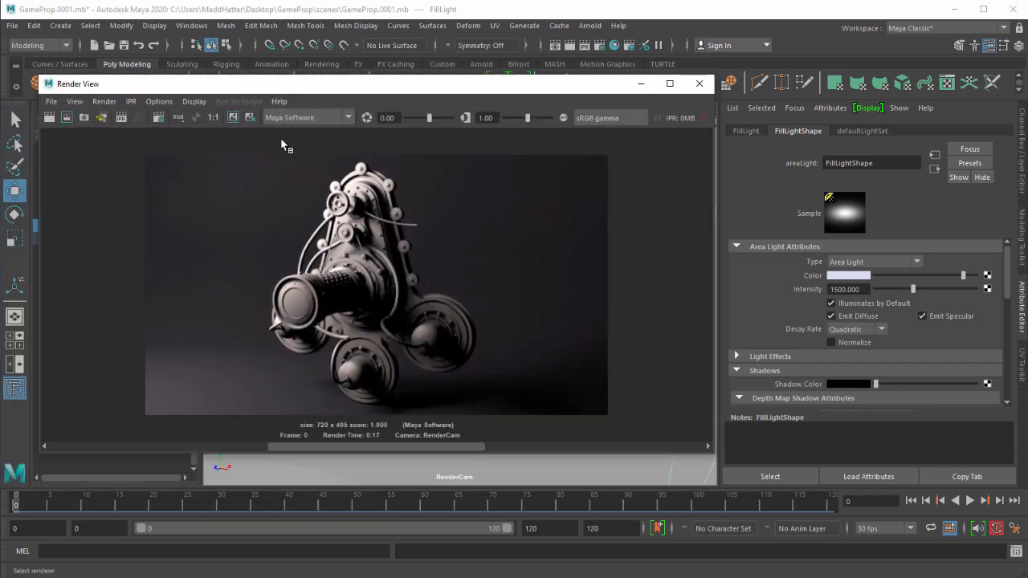
click(50, 117)
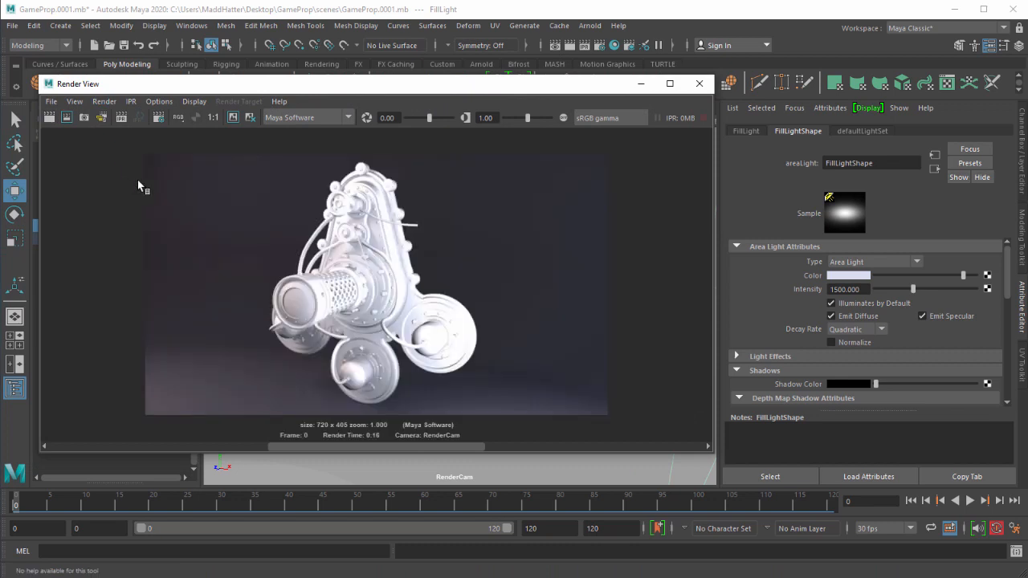
- Lower FillLight's intensity to 500 and re-render the frame
click(792, 287)
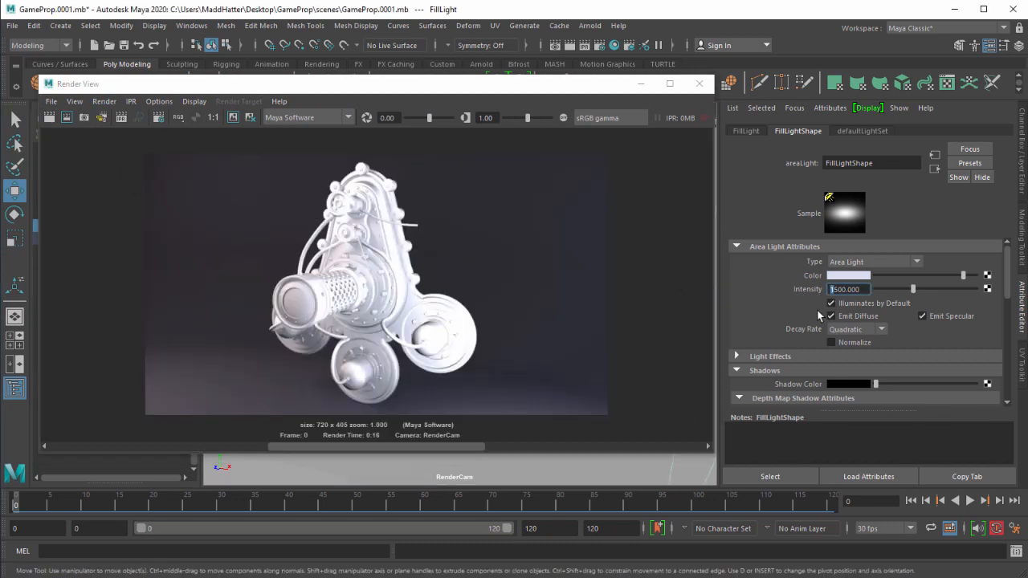
key(Delete)
key(Return)
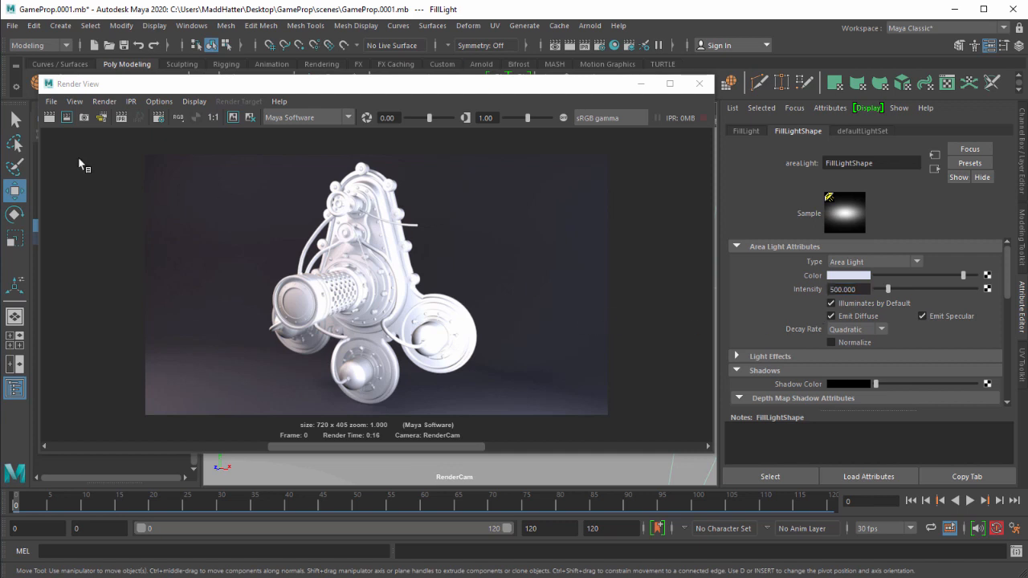
click(52, 118)
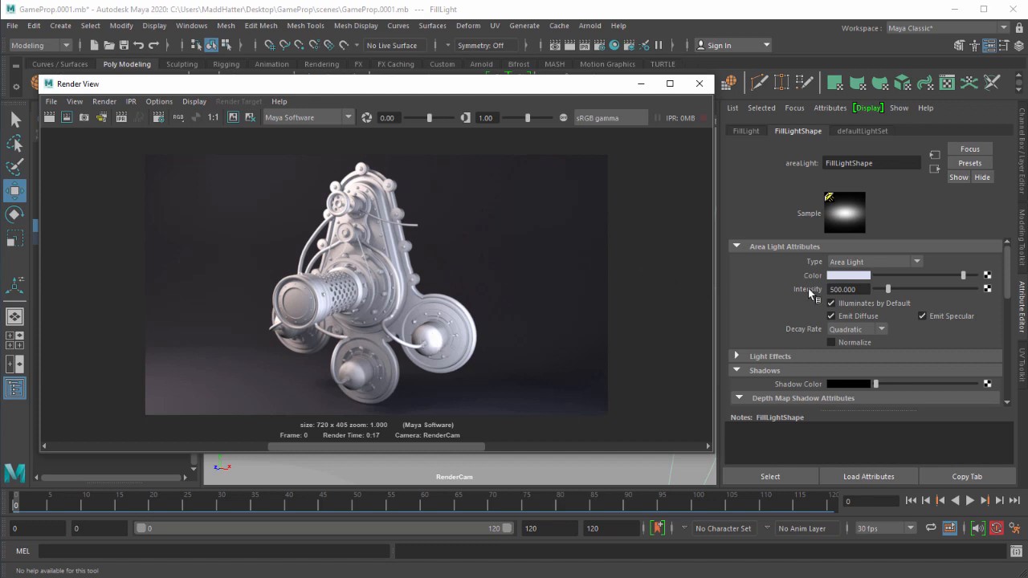
- Reduce FillLight's intensity to 250 and render the frame again
click(836, 289)
text(250)
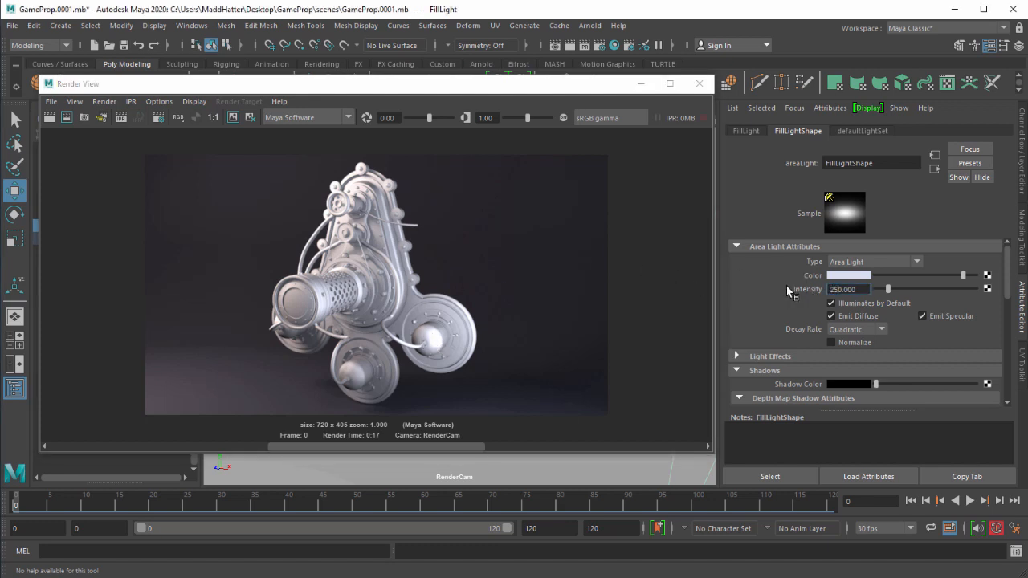
key(Return)
click(49, 117)
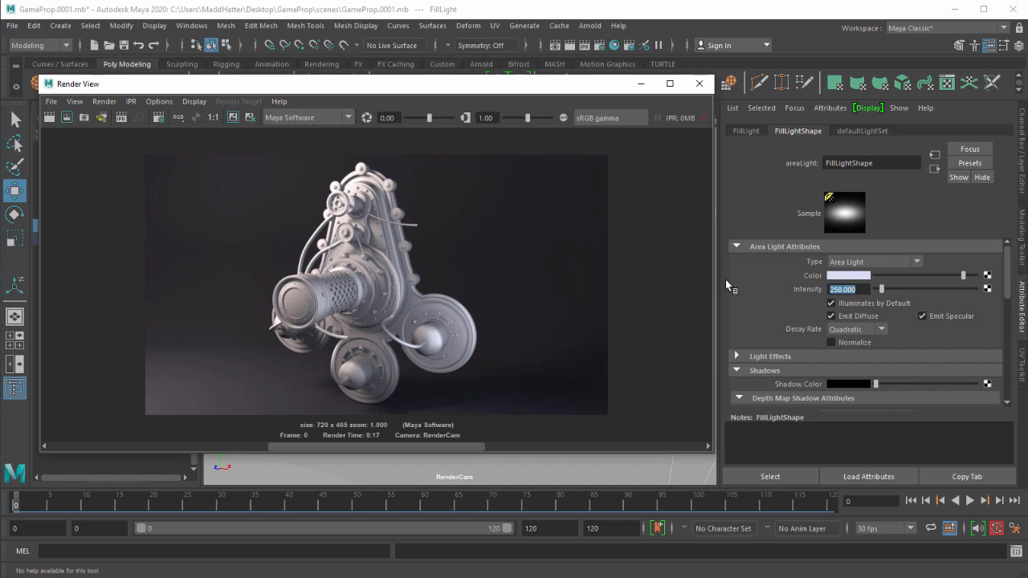
- Set FillLight's intensity to 175 and re-render the RenderCam frame
click(834, 290)
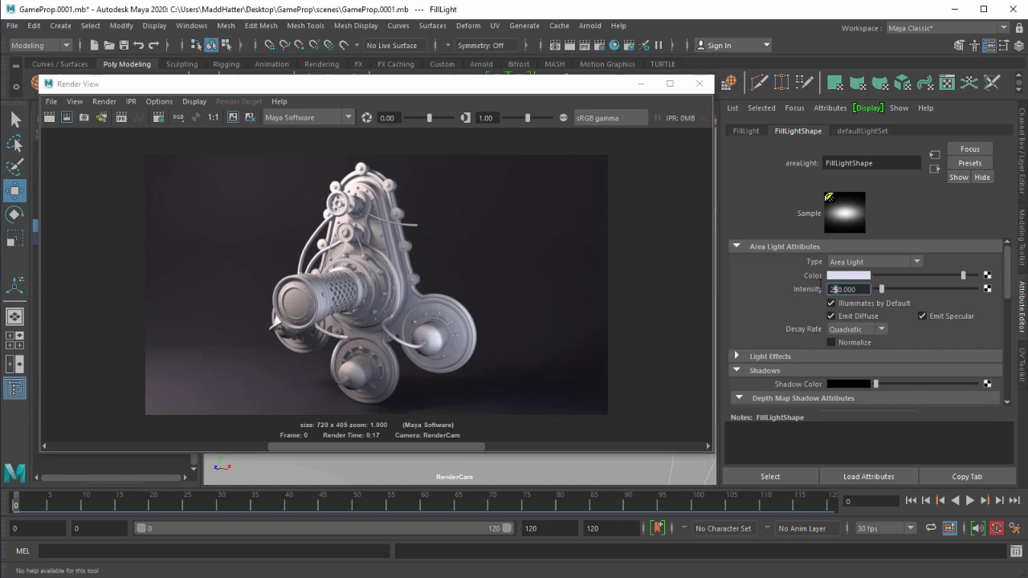
text(175)
key(Return)
click(46, 118)
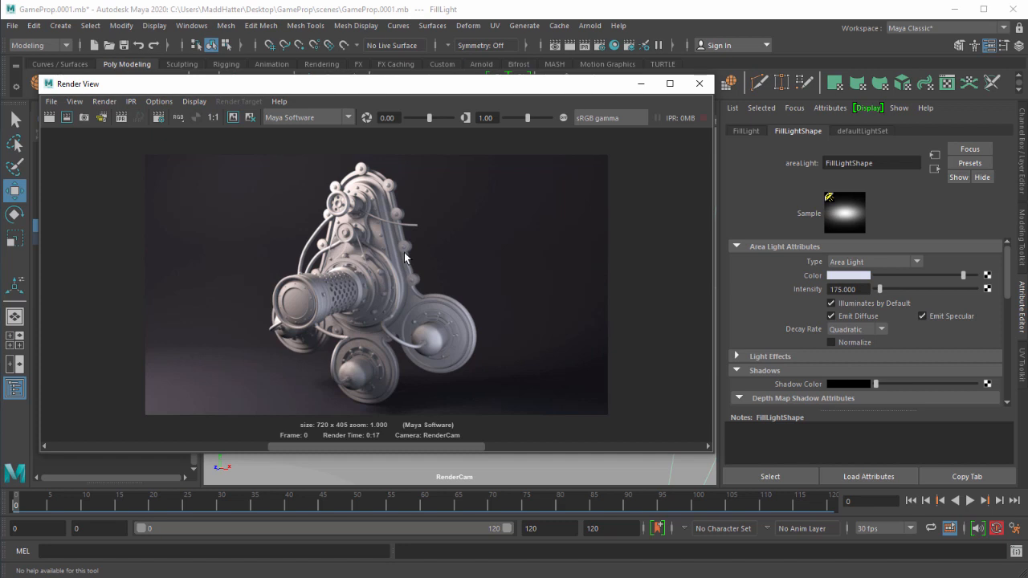
- Minimize the render window and switch the viewport back to the persp camera
click(640, 85)
click(385, 107)
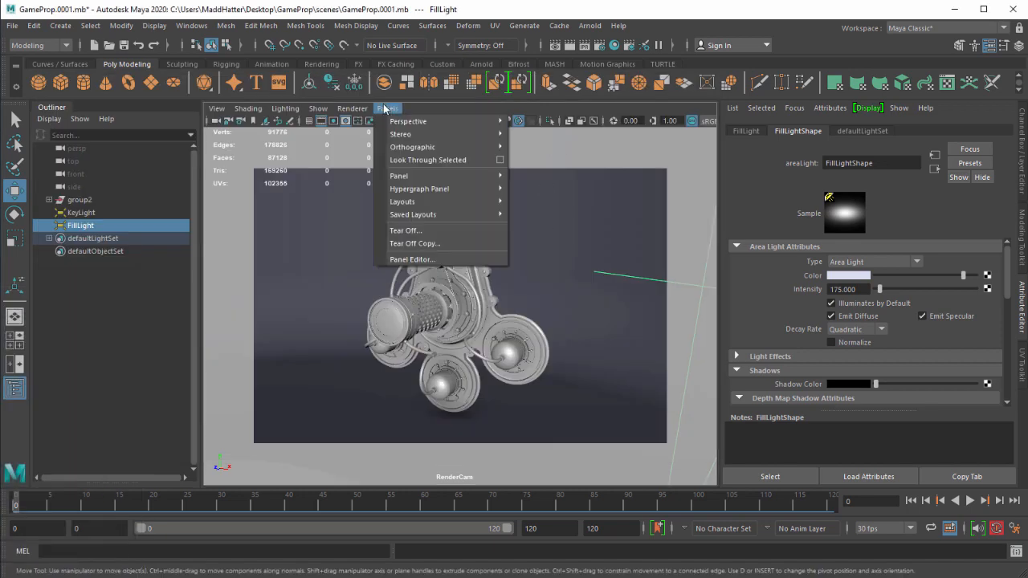
mouse_move(393, 121)
click(532, 131)
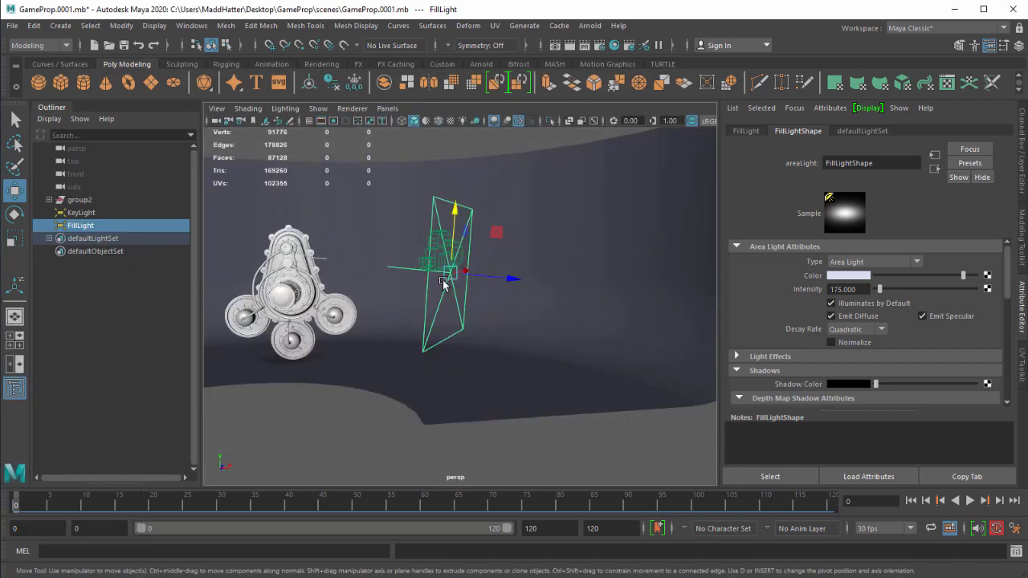
- Duplicate FillLight and rename the copy RimLight
alt+right_drag(425, 298, 370, 298)
alt+drag(373, 299, 390, 343)
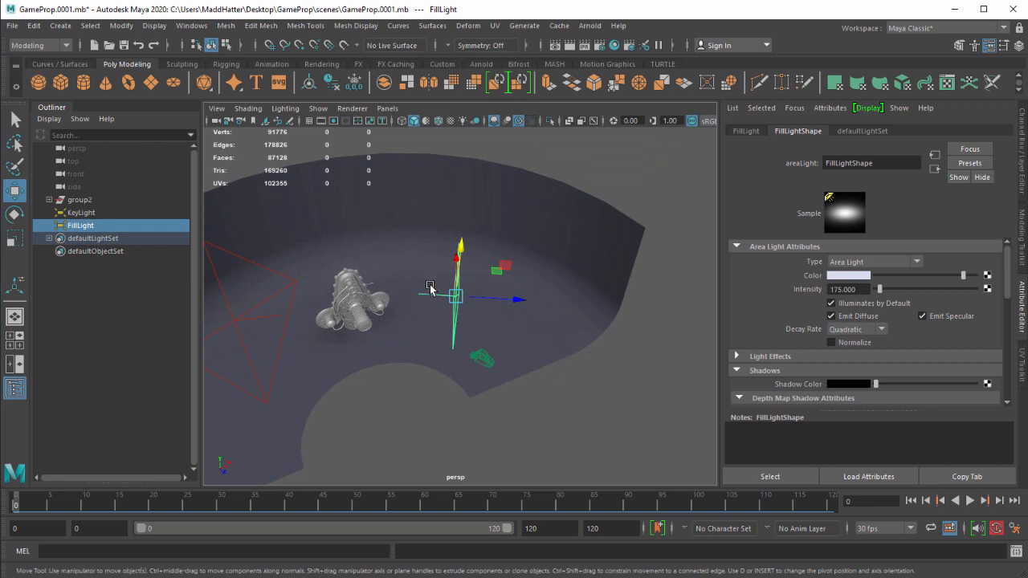
alt+drag(430, 287, 408, 346)
click(79, 226)
key(ctrl+d)
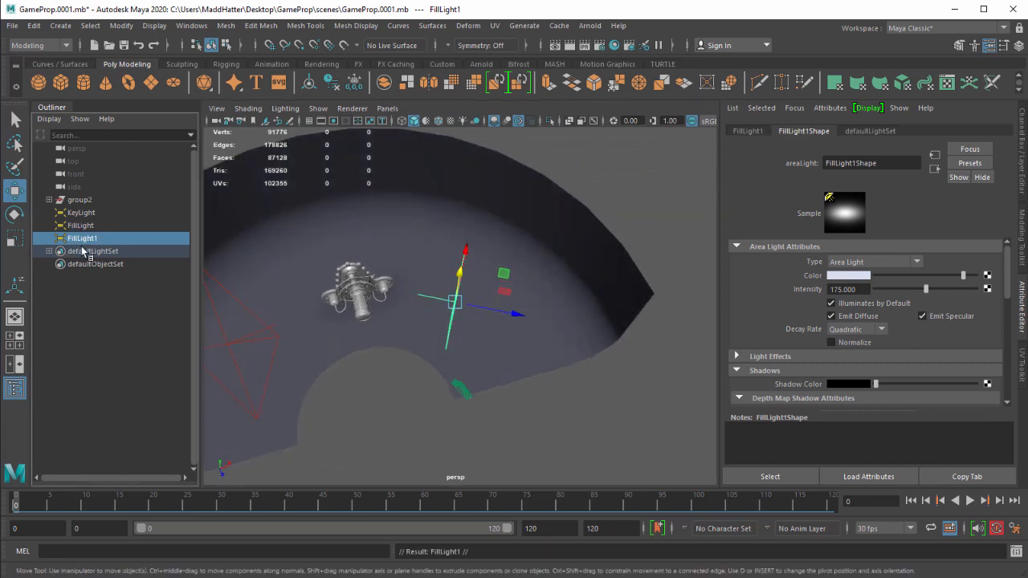
double_click(82, 238)
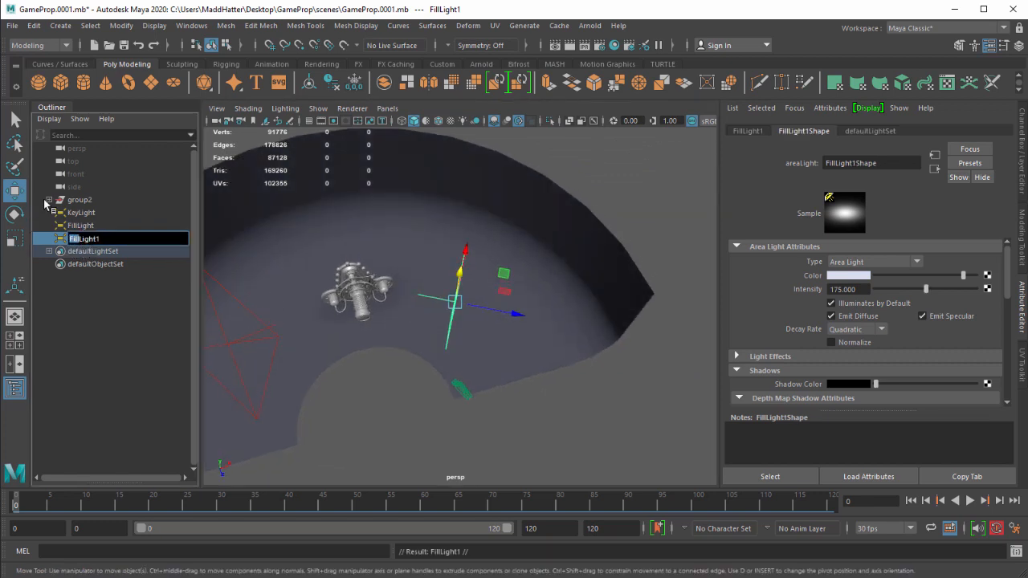
text(Rim)
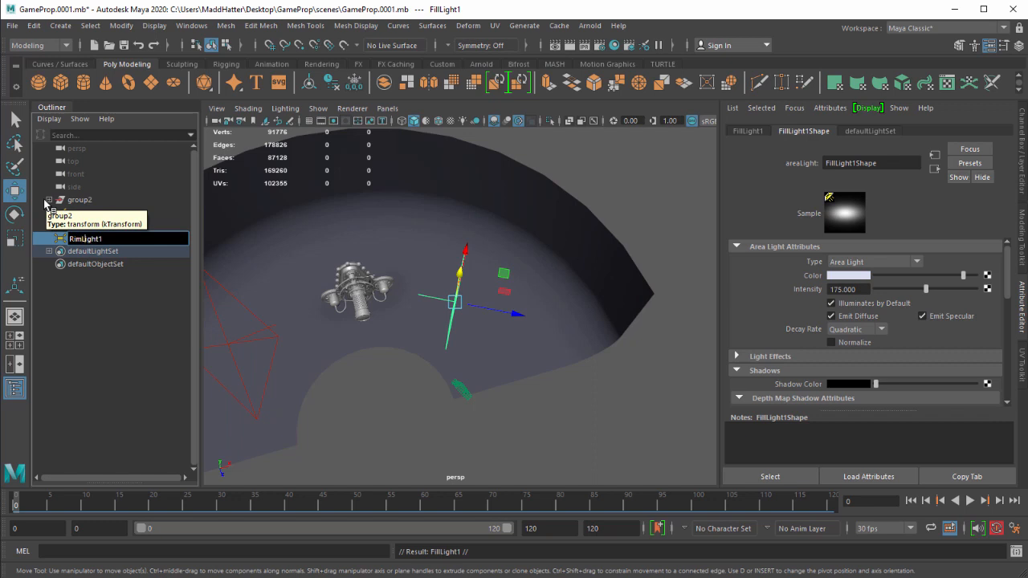
key(Return)
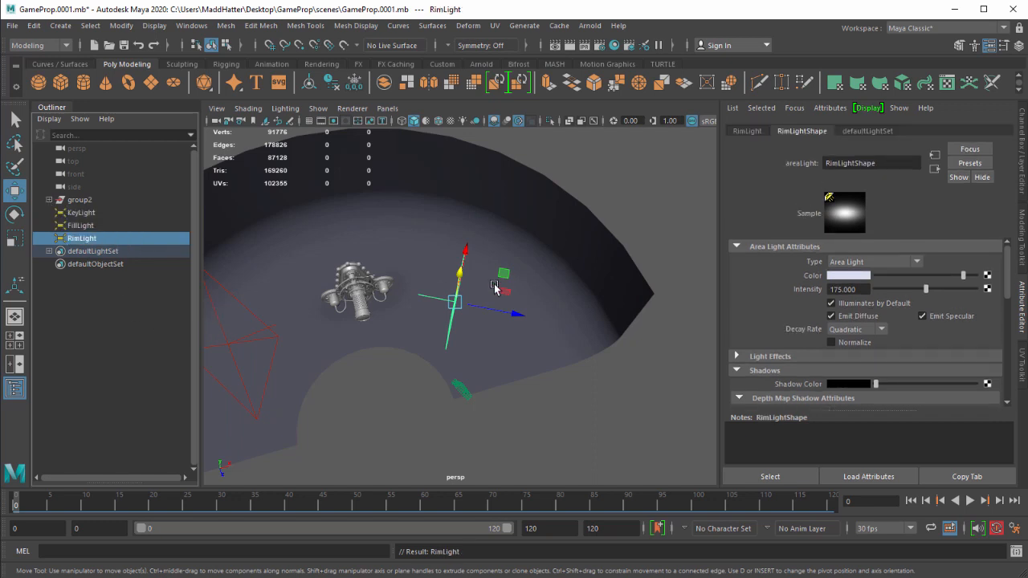
- Move RimLight behind the prop and rotate it roughly to face the prop's back
drag(504, 273, 355, 257)
key(e)
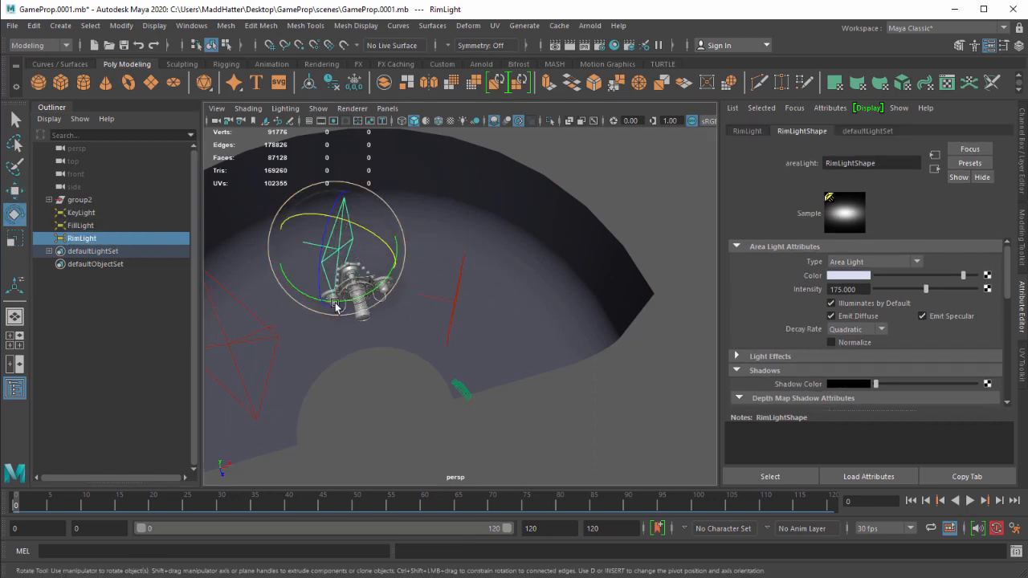
drag(347, 304, 441, 121)
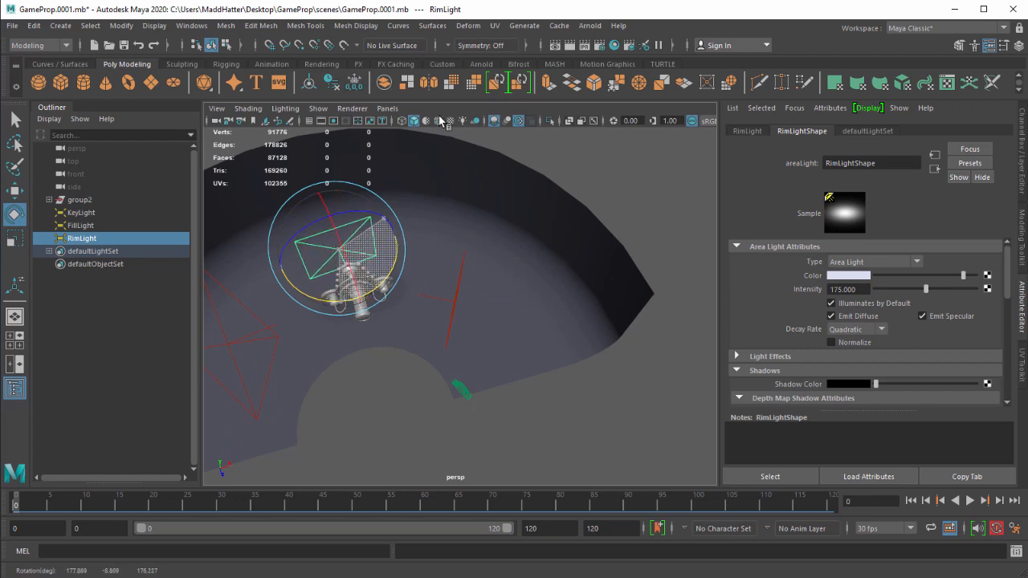
alt+middle_drag(303, 268, 427, 305)
scroll(406, 325, up, 5)
alt+drag(400, 329, 375, 330)
- Square up RimLight by setting Rotate X to 180, Rotate Y to 0 and Rotate Z to 180
click(1023, 150)
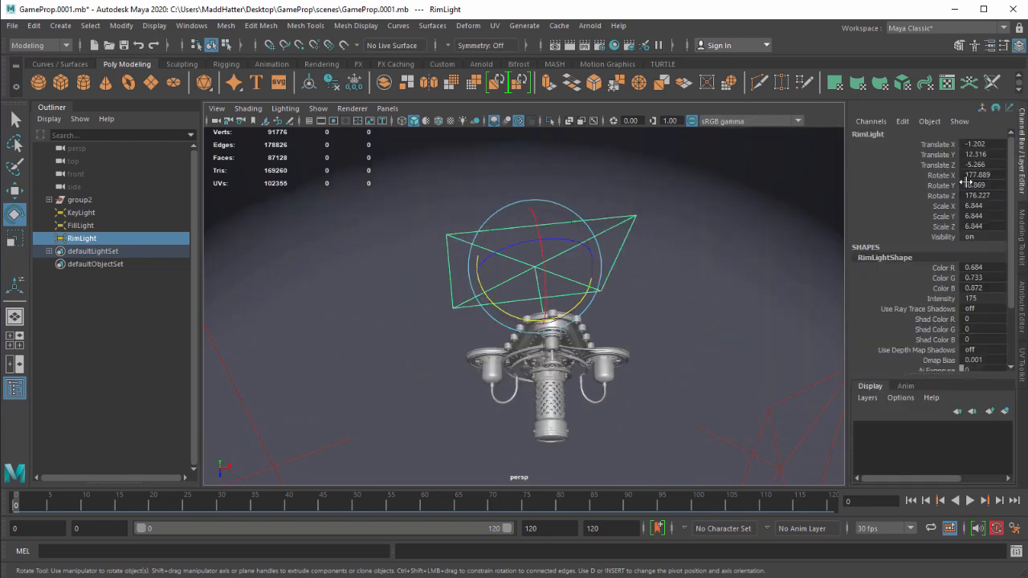
double_click(975, 175)
text(180)
key(Return)
click(970, 195)
text(180)
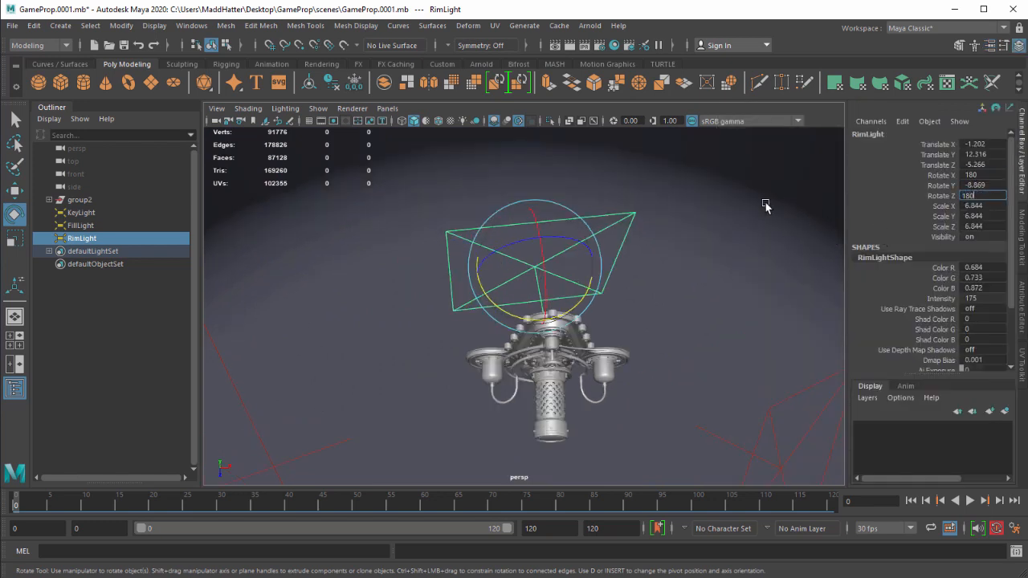
key(Return)
click(972, 185)
text(0)
key(Return)
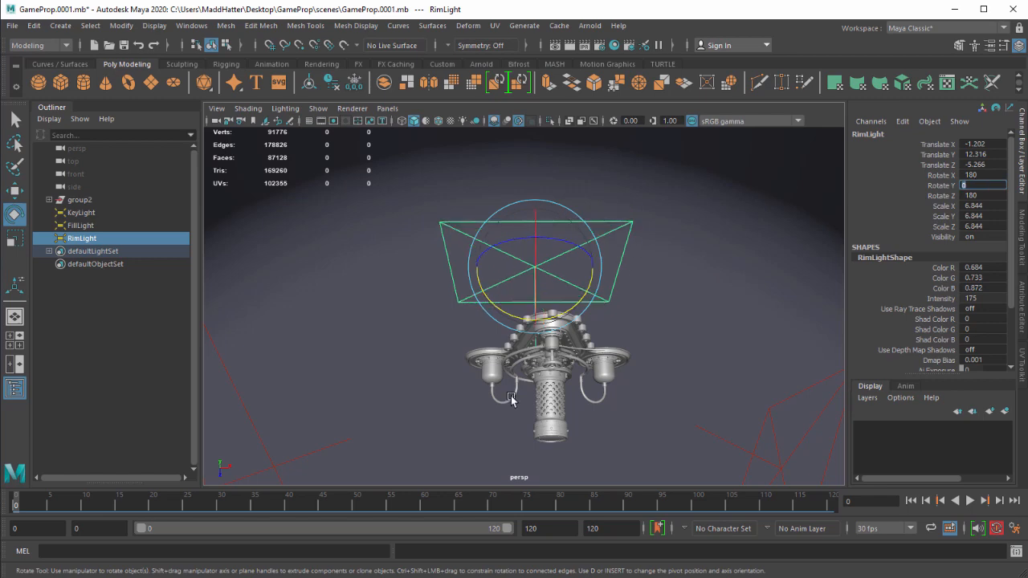
- Move RimLight farther behind the prop, to about -11.1 in Translate Z
alt+drag(511, 396, 433, 354)
key(w)
alt+drag(463, 290, 425, 324)
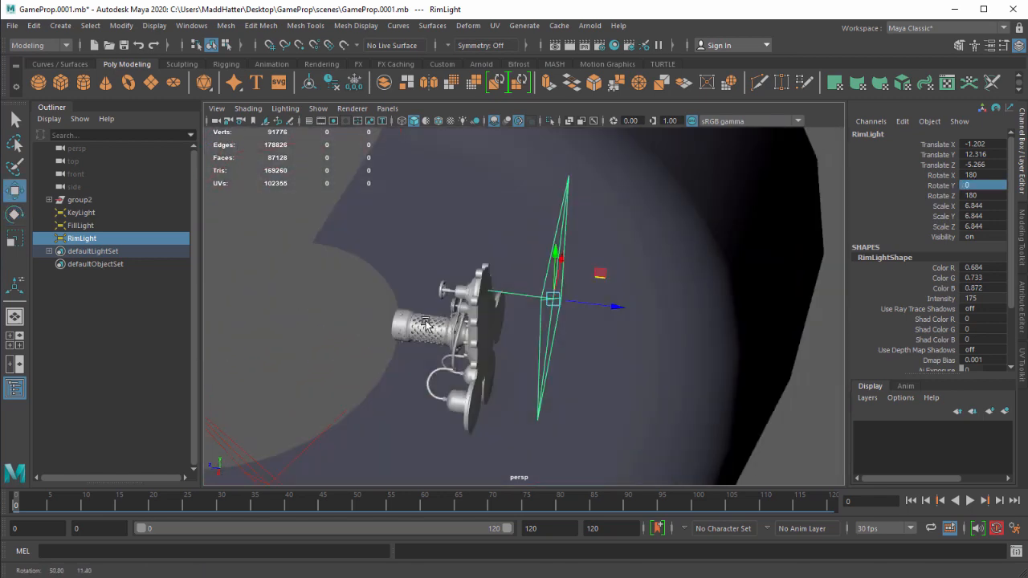
drag(601, 322, 675, 268)
drag(487, 269, 514, 287)
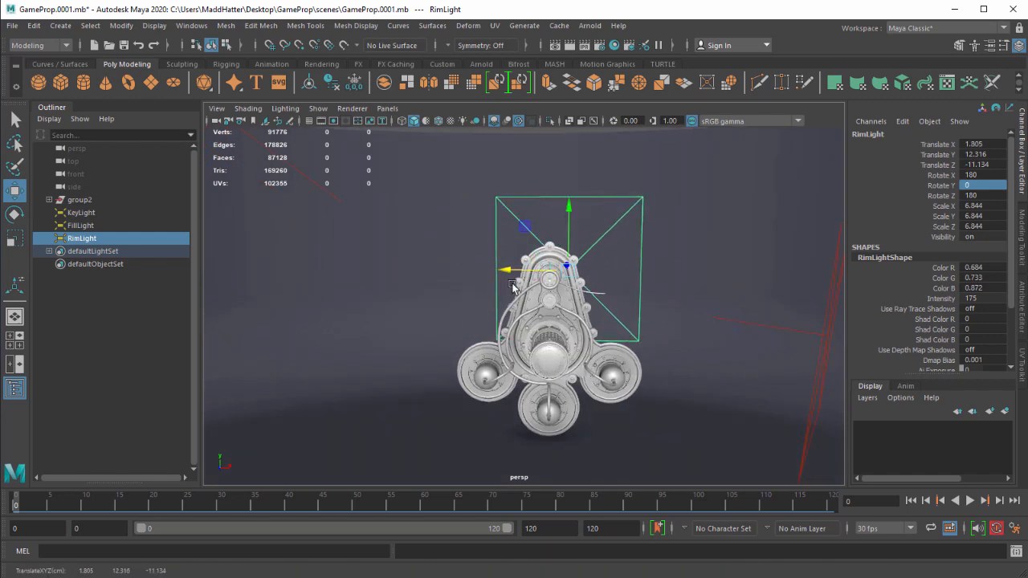
- Center RimLight behind the prop in the front view by setting its Translate X to 0
key(space)
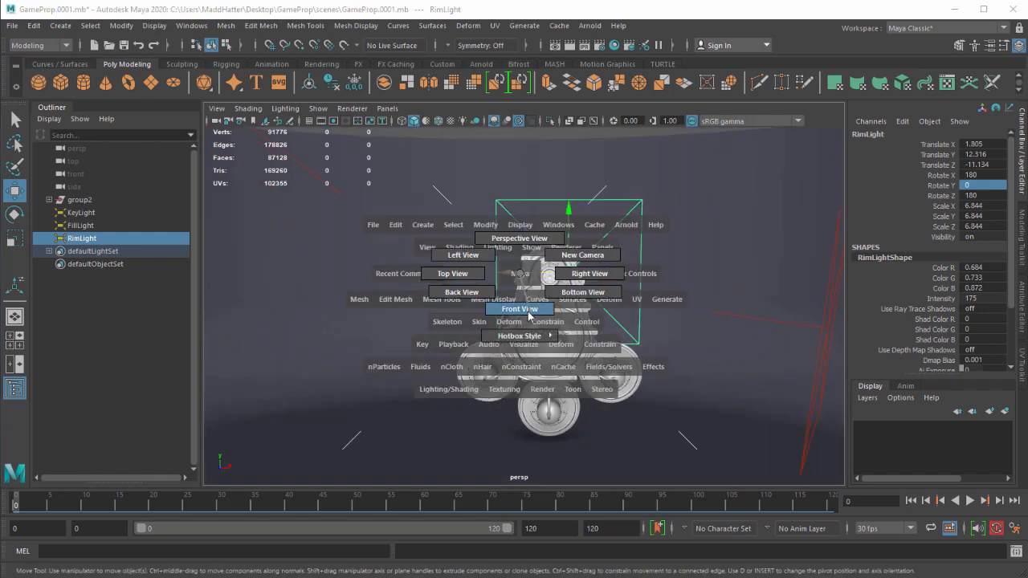
click(528, 312)
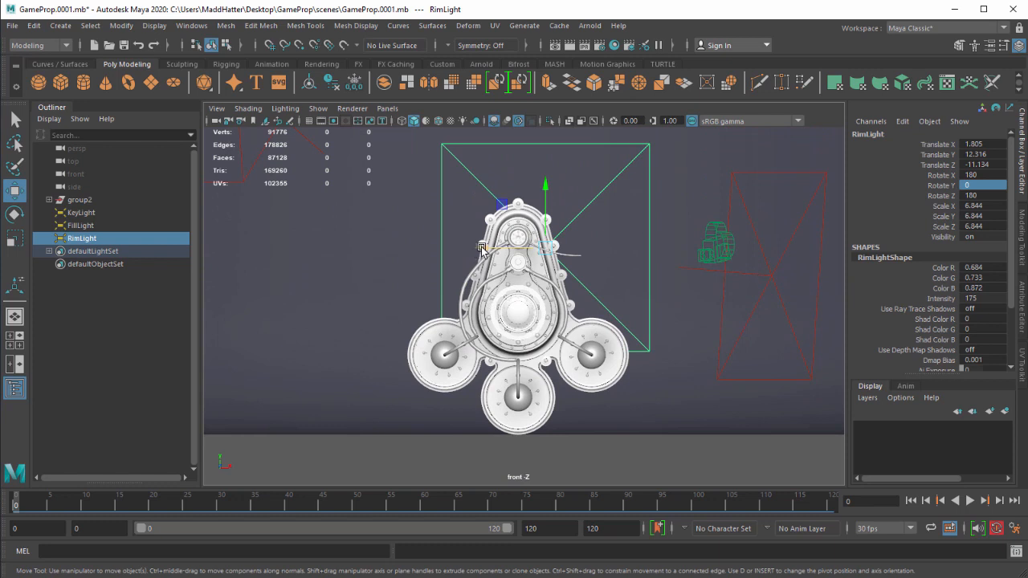
drag(481, 249, 440, 248)
double_click(979, 144)
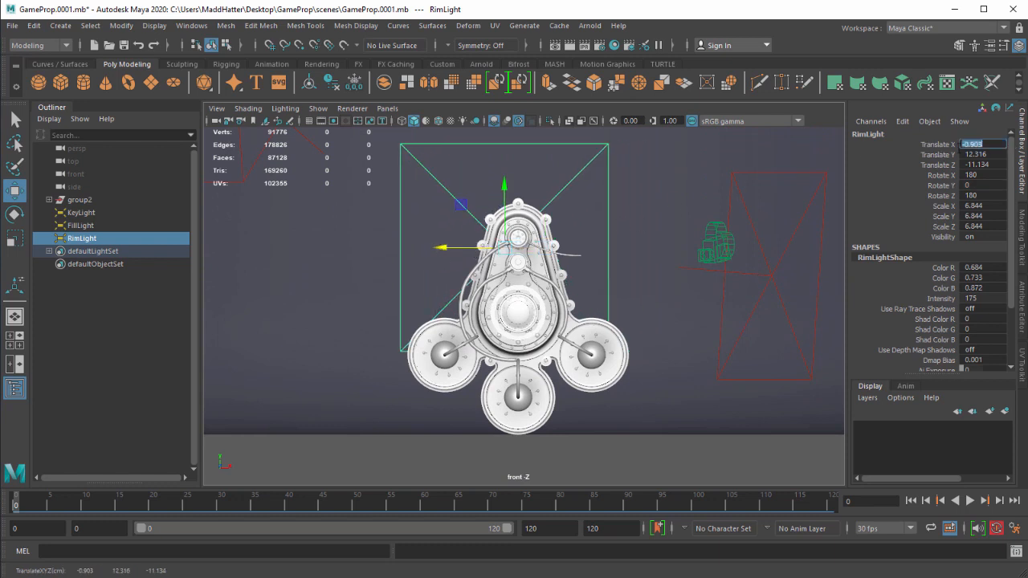
text(0)
key(Return)
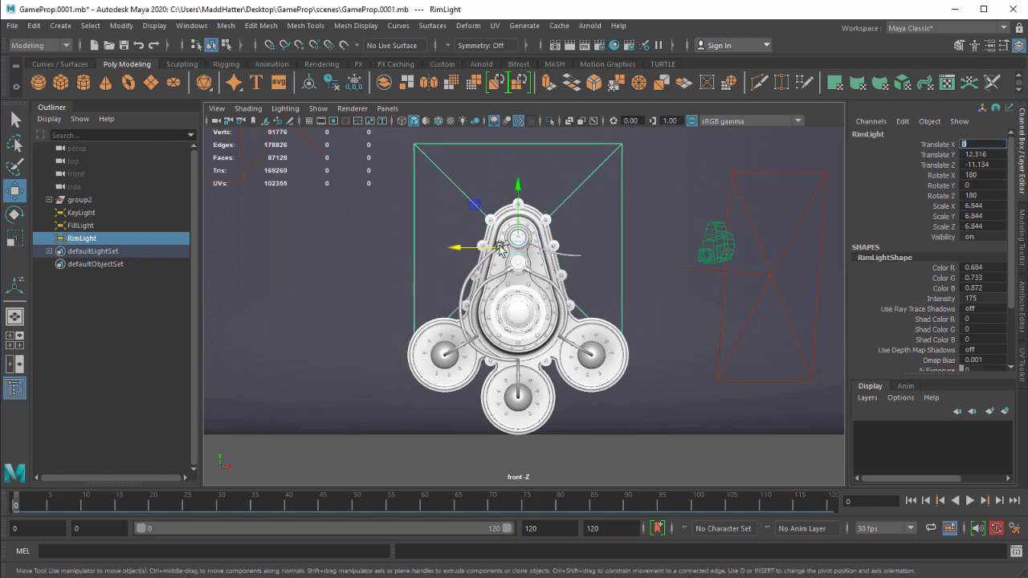
- Widen RimLight to about 9.05 in Scale X, lower it to about 10.5 in Translate Y, and return to the perspective view
alt+middle_drag(439, 268, 435, 276)
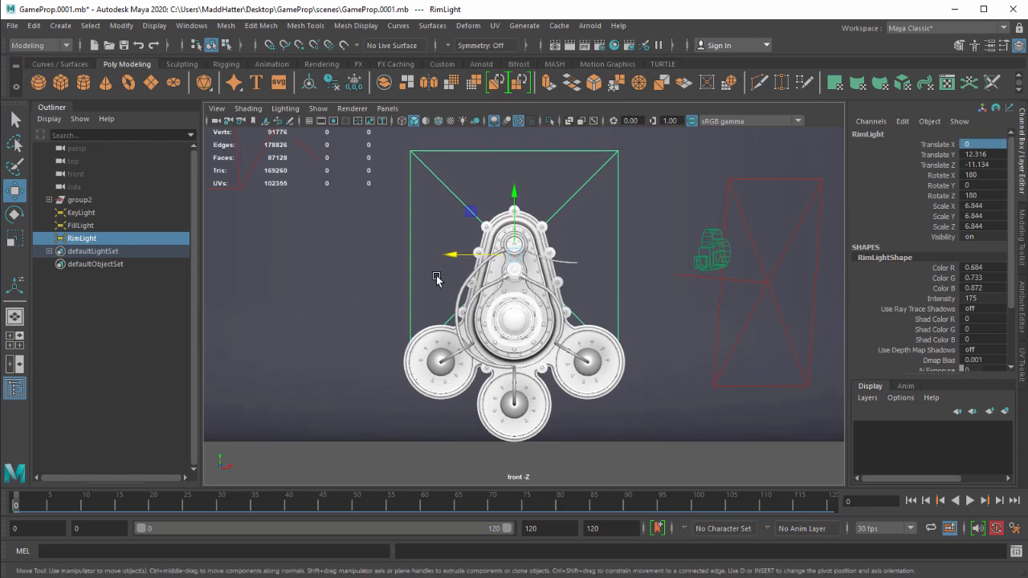
key(r)
drag(456, 254, 436, 259)
key(w)
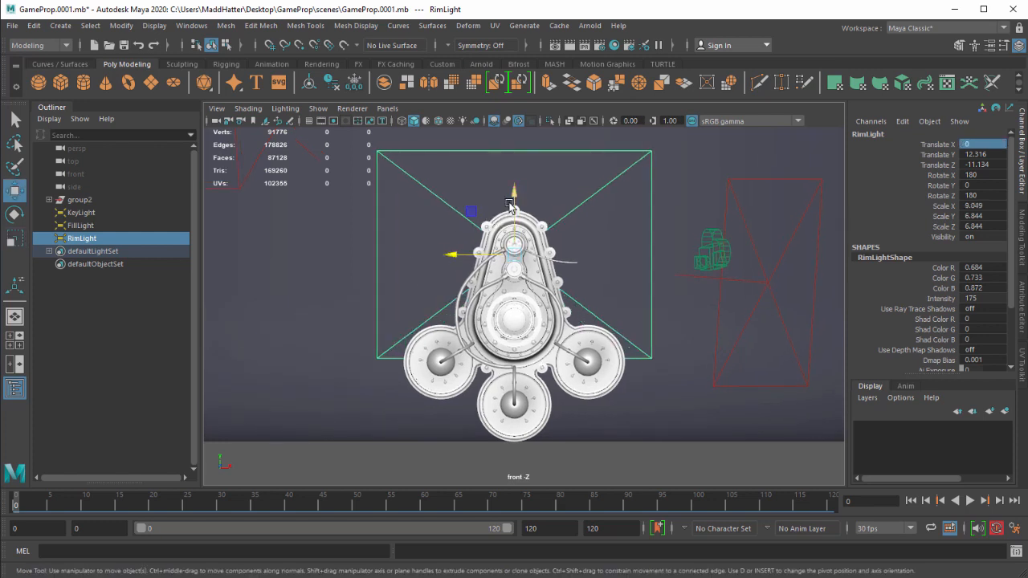
mouse_move(514, 200)
mouse_down()
mouse_move(514, 228)
mouse_move(526, 199)
mouse_up()
key(space)
alt+drag(518, 211, 452, 254)
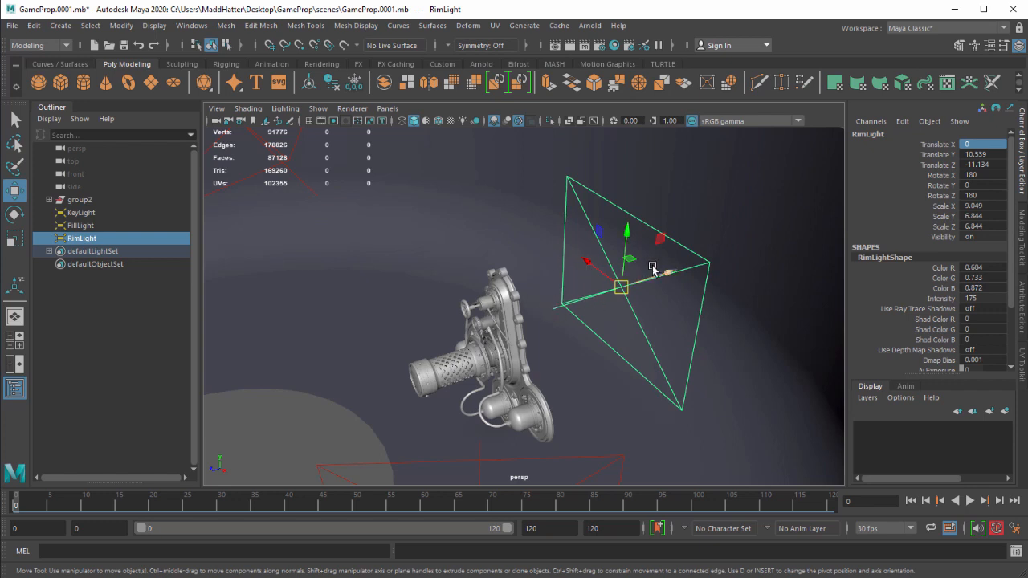
- Set RimLight's color to white and its intensity to 250
click(1021, 310)
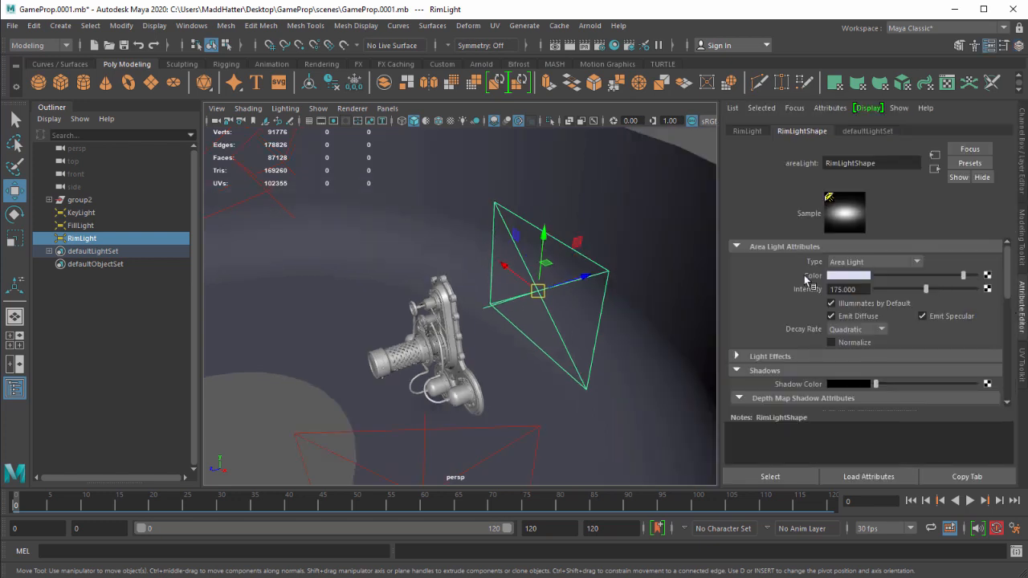
click(835, 276)
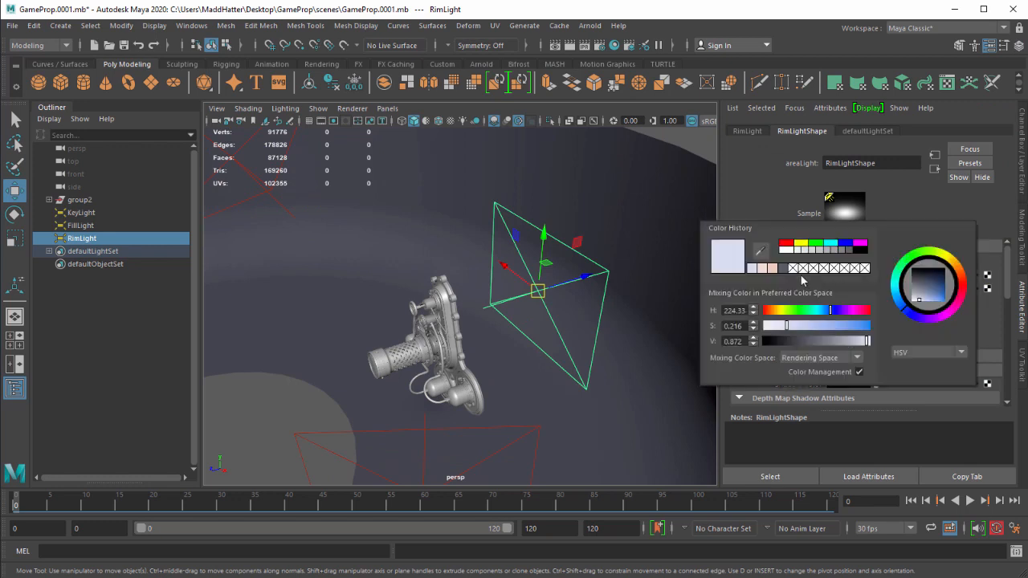
click(789, 252)
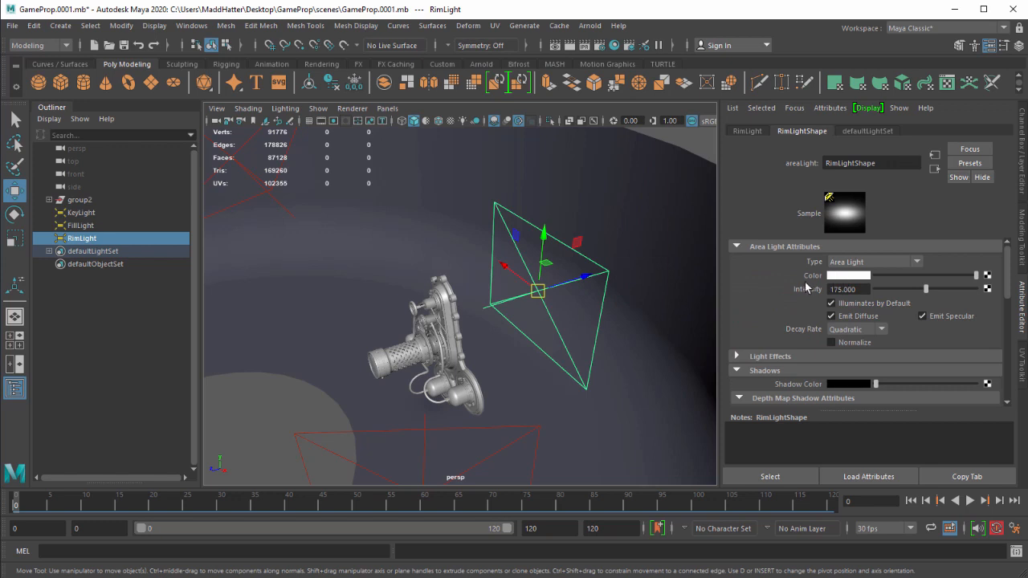
scroll(839, 344, down, 3)
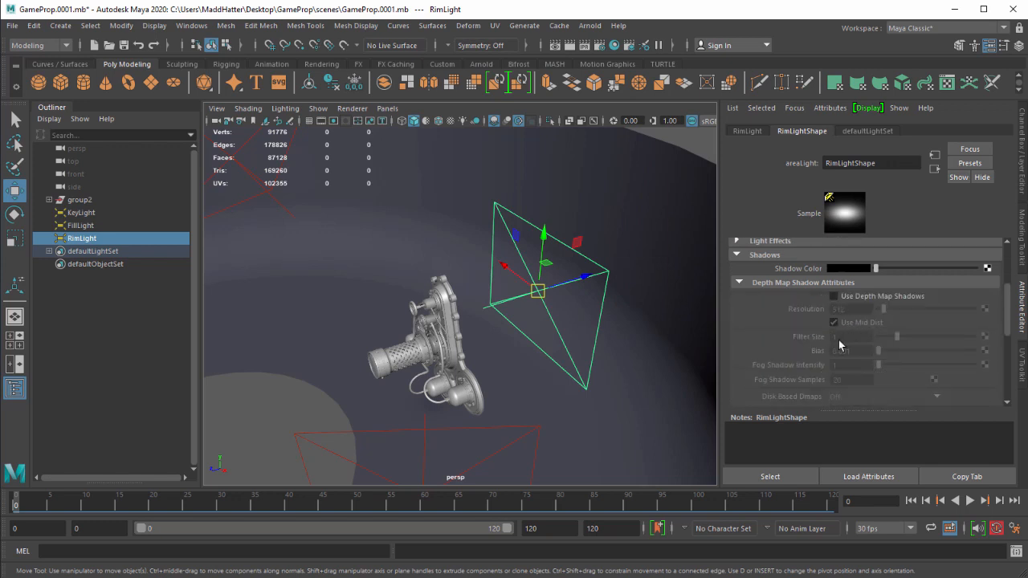
scroll(860, 298, down, 4)
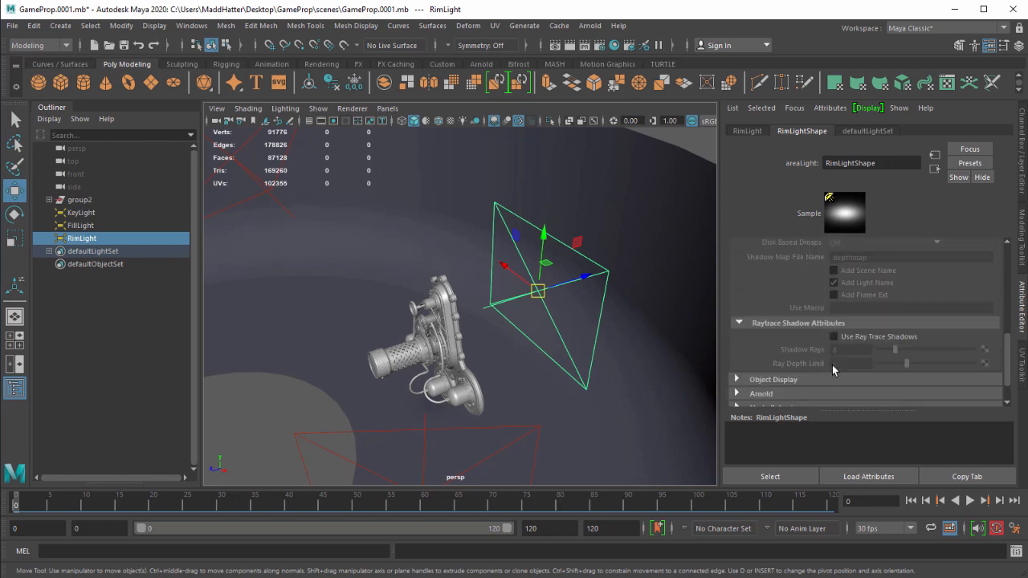
scroll(847, 341, up, 4)
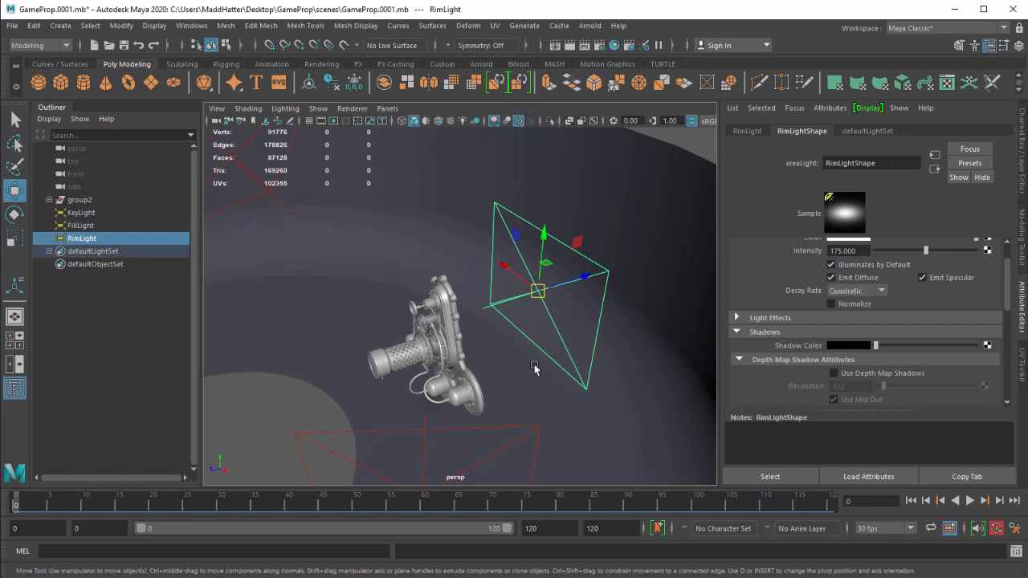
scroll(875, 265, up, 1)
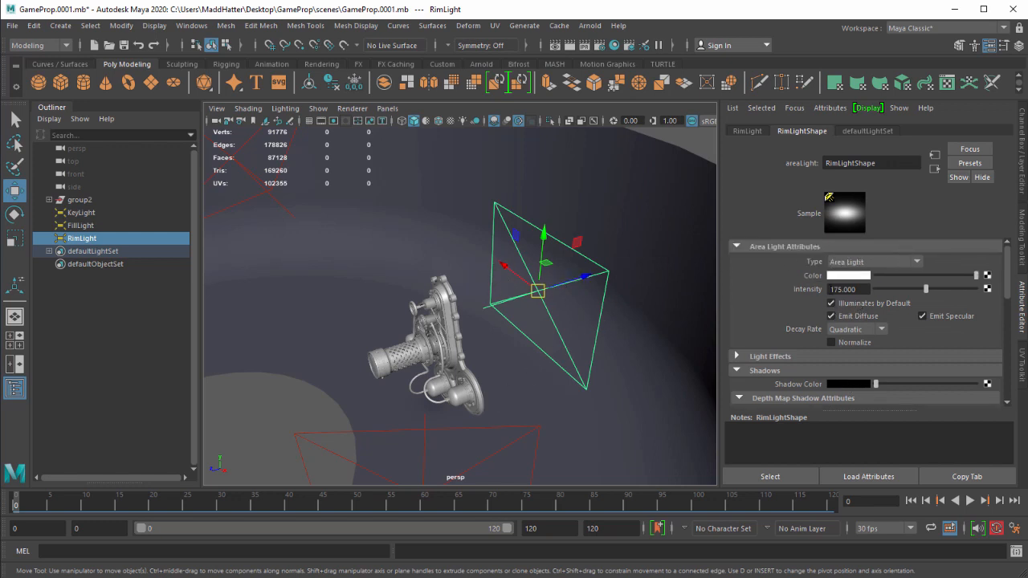
drag(838, 289, 745, 289)
text(250)
key(Return)
- Look through RenderCam, render the frame in Maya Software, and keep the rendered image
click(388, 108)
mouse_move(420, 121)
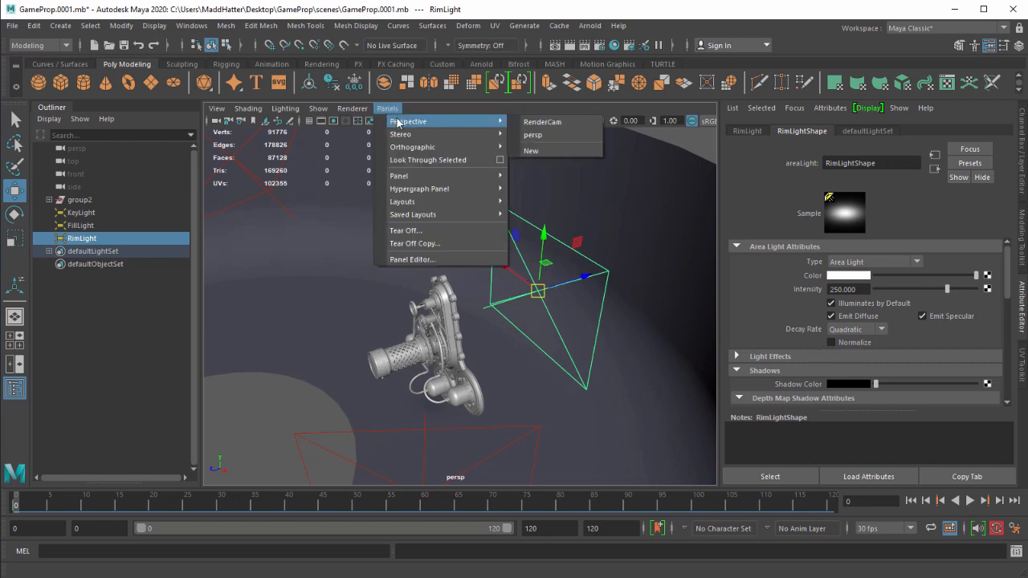
click(536, 122)
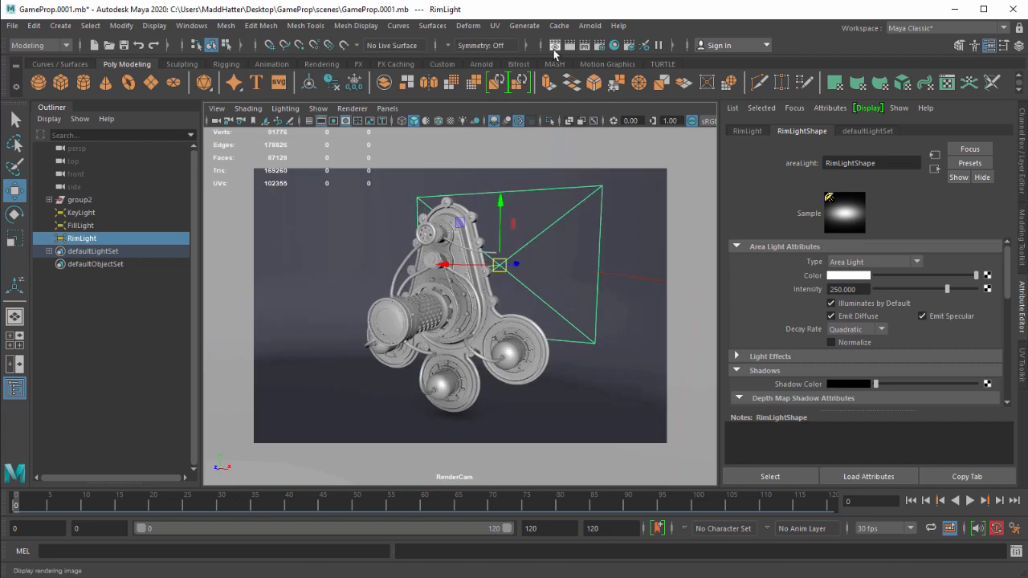
click(554, 48)
click(49, 118)
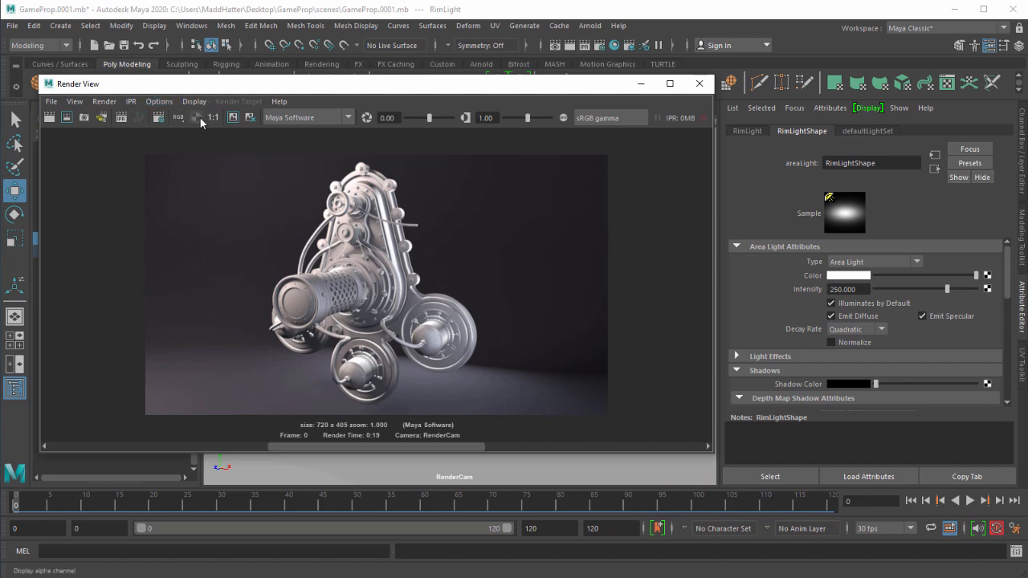
click(237, 122)
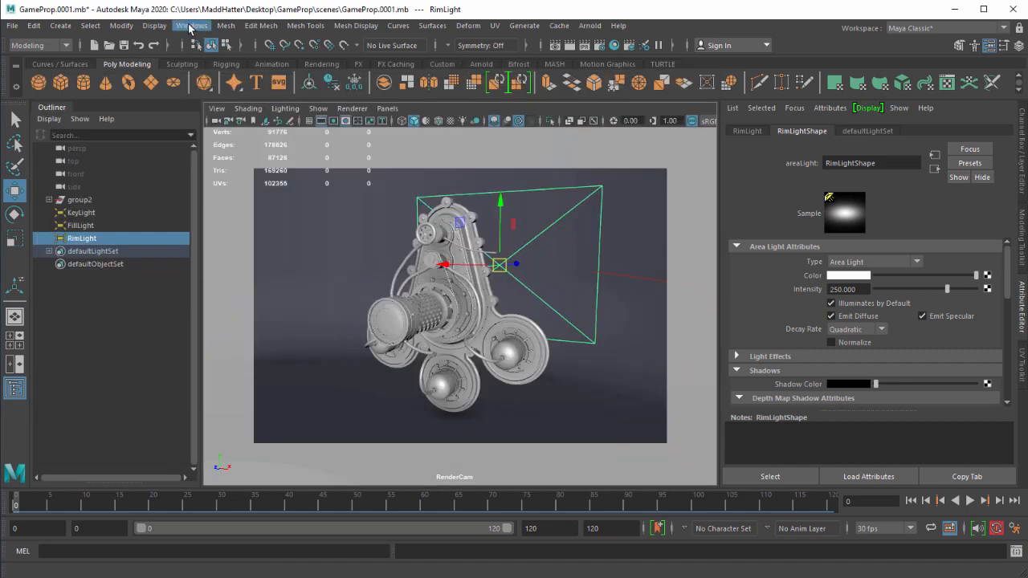
- Unlink RimLight from StraightBackdrop and CurvedBackdrop using light-centric light linking
click(191, 26)
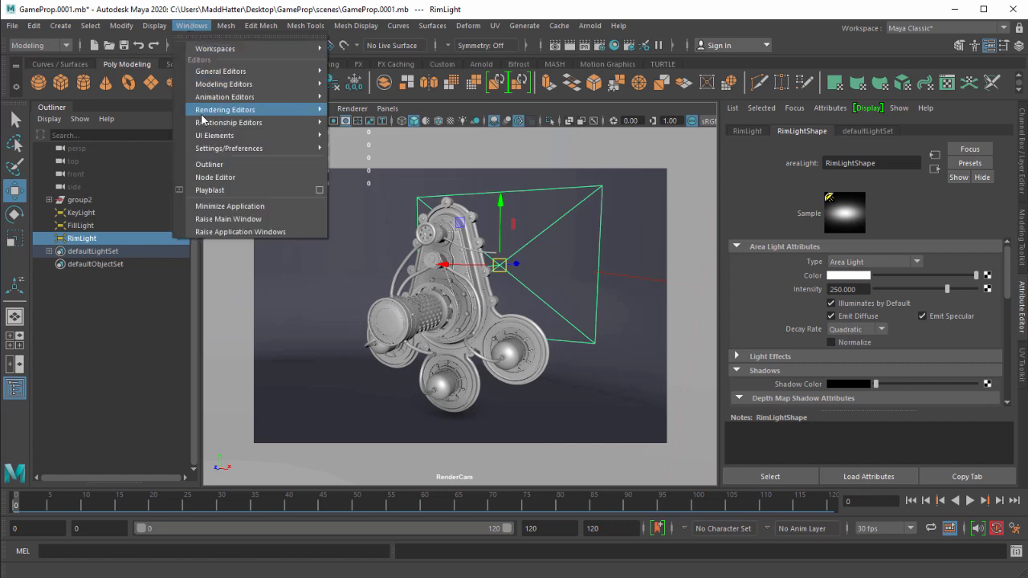
mouse_move(308, 137)
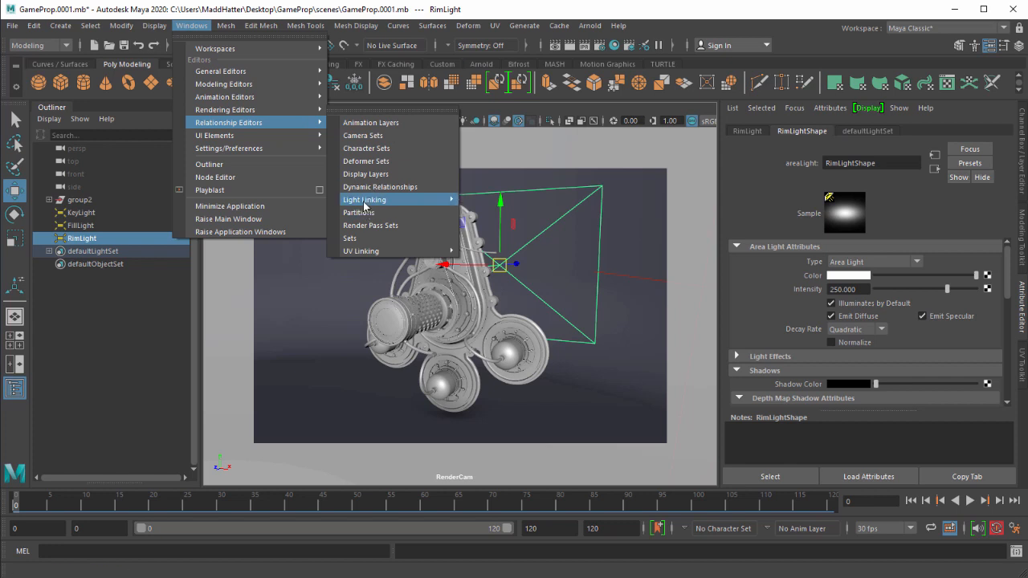
mouse_move(384, 202)
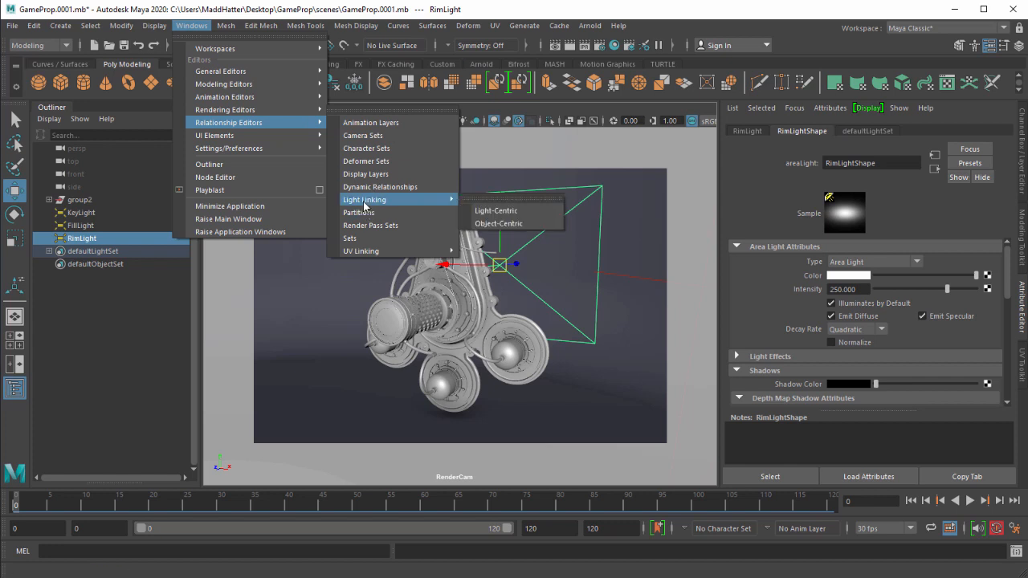
click(501, 214)
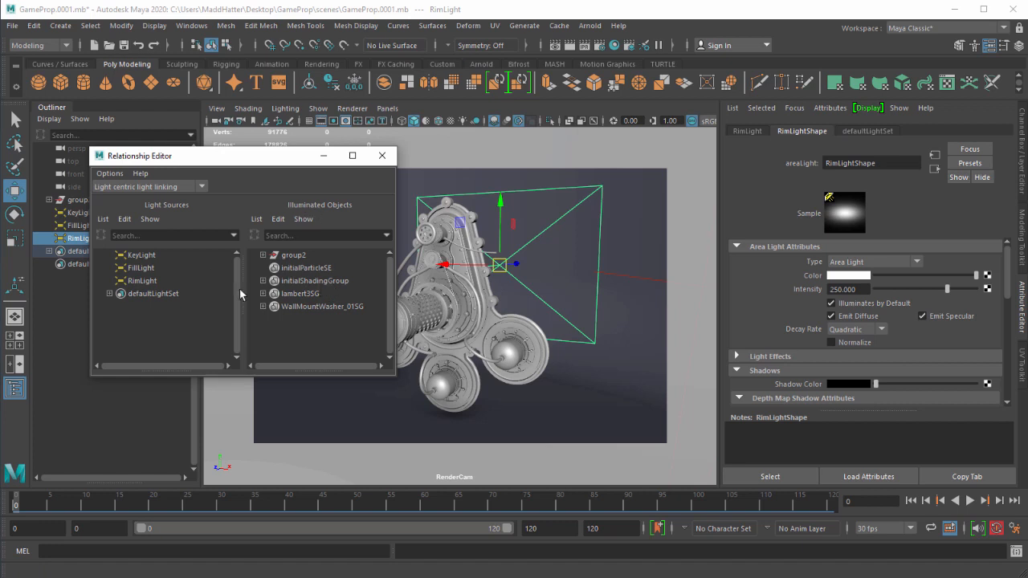
click(132, 281)
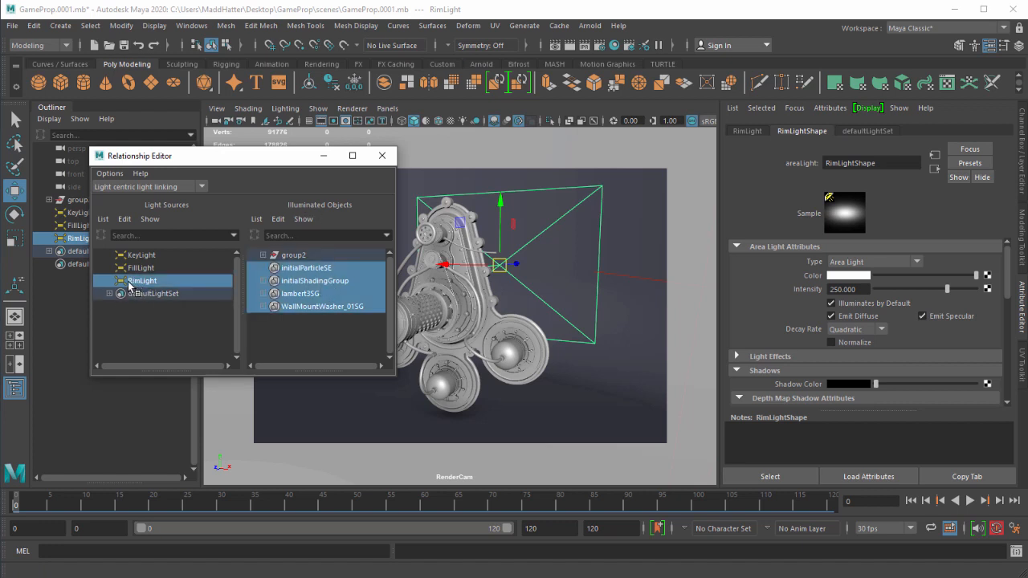
click(262, 255)
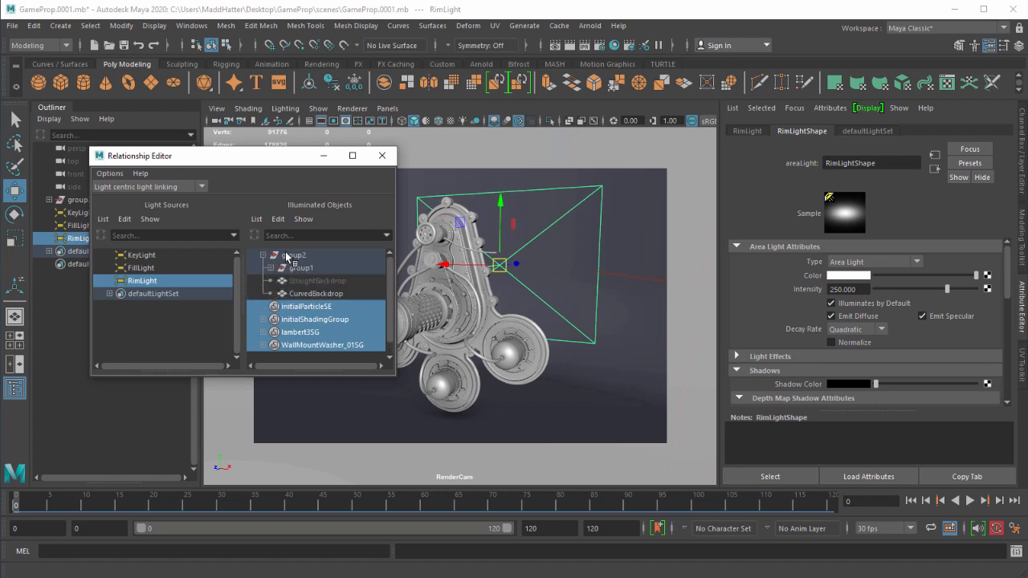
click(302, 294)
click(305, 294)
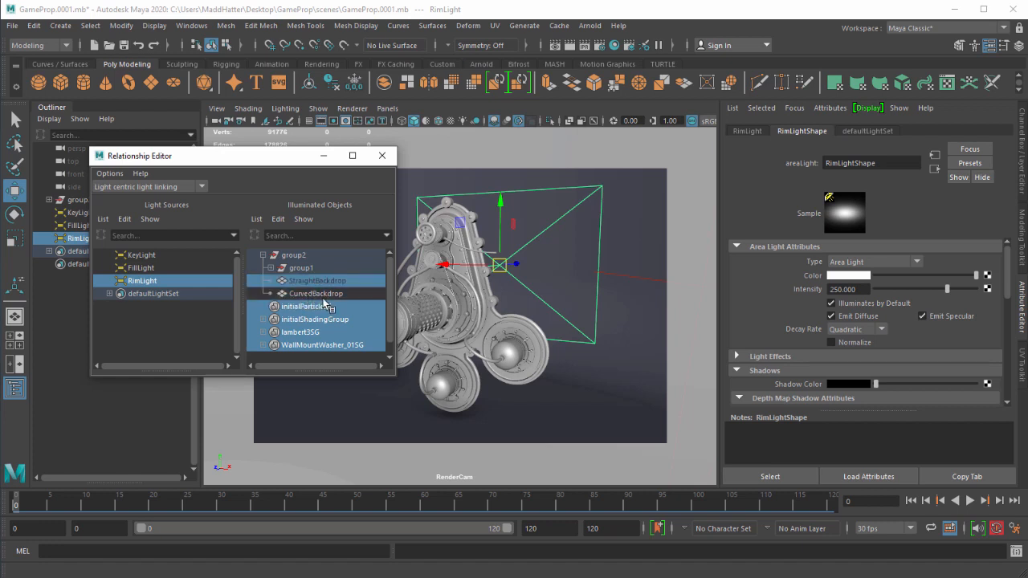
click(307, 281)
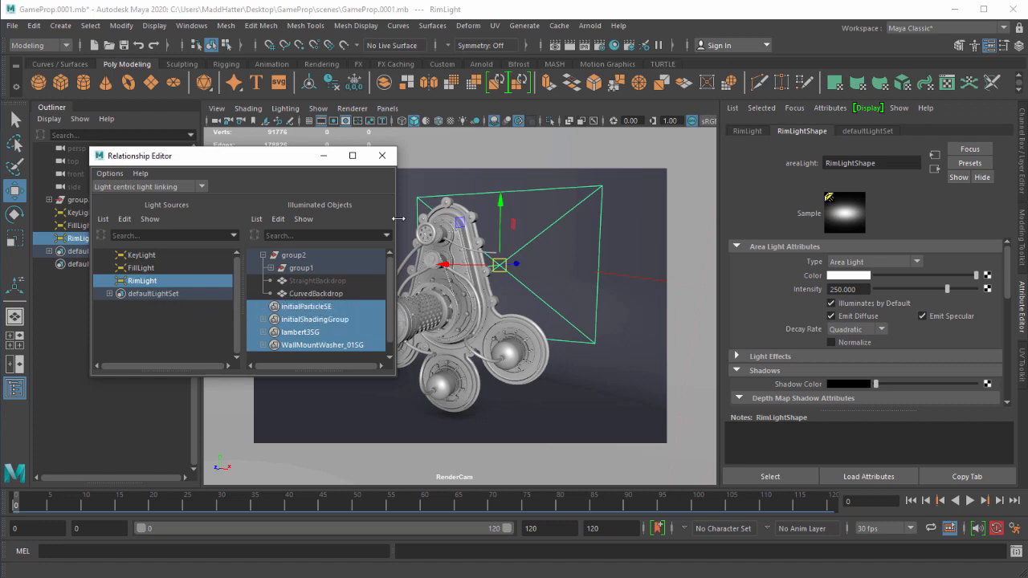
click(381, 158)
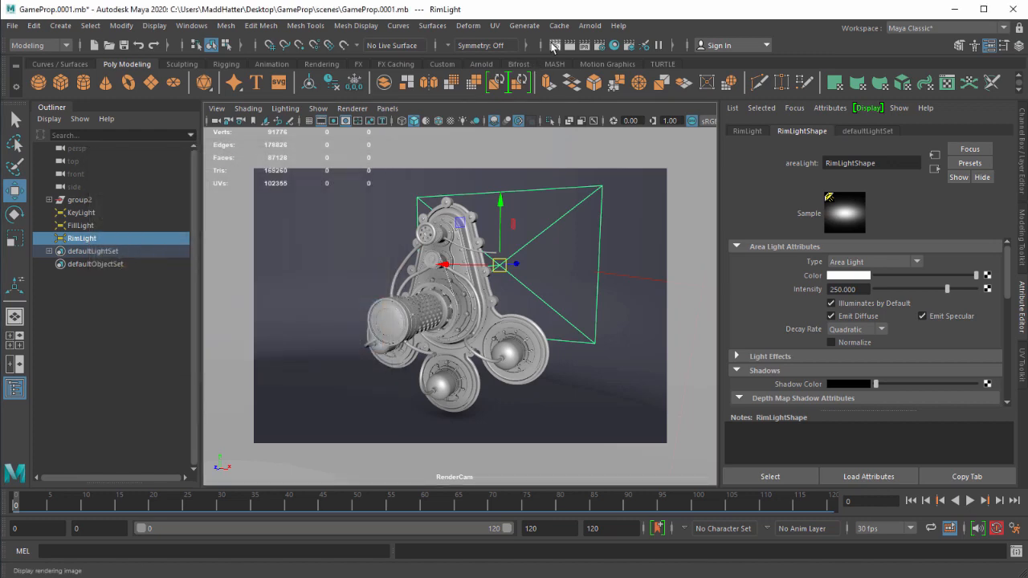
- Render the RenderCam frame in Maya Software to check the light linking, and put the render window away
click(555, 45)
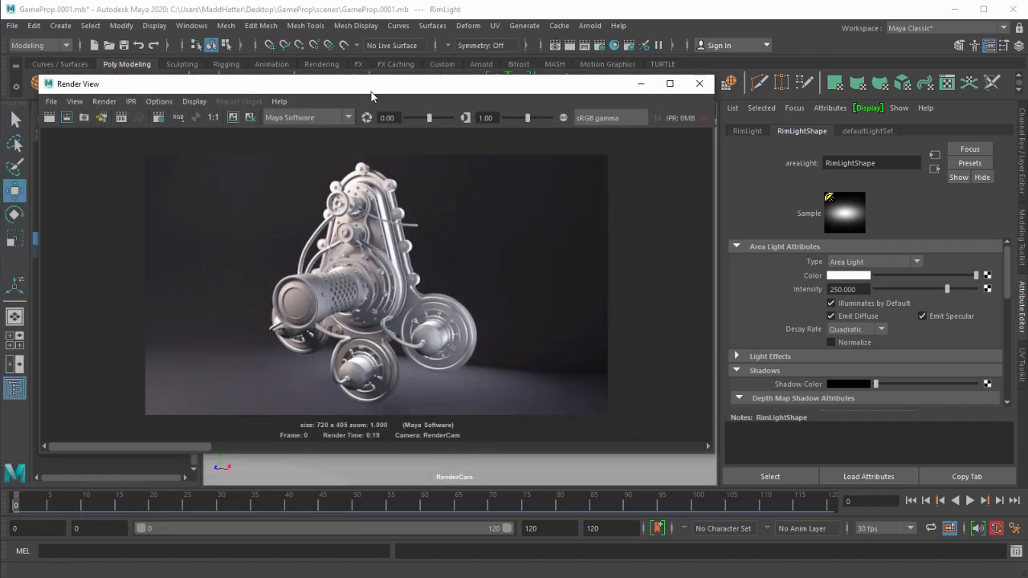
click(50, 118)
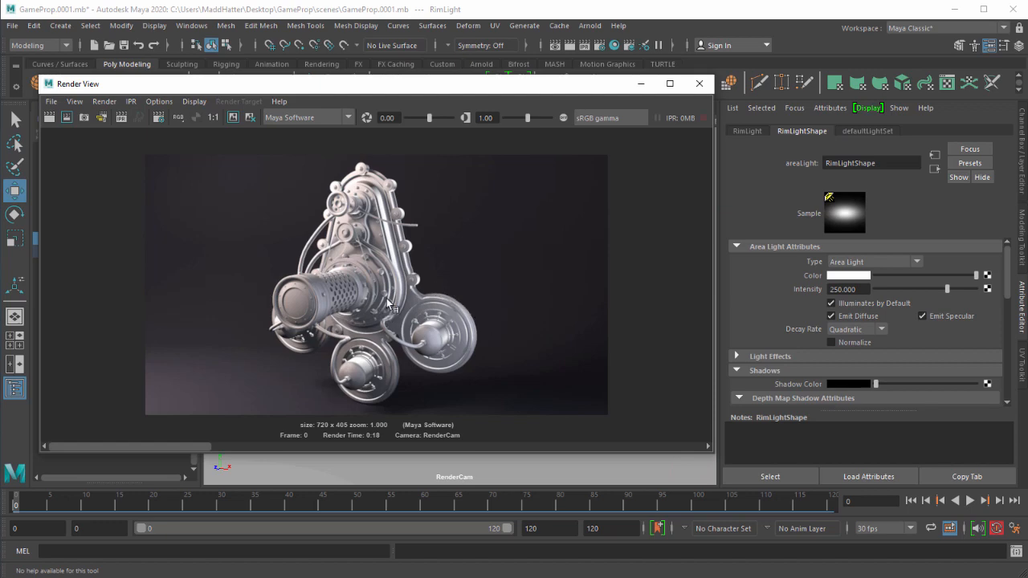
click(640, 85)
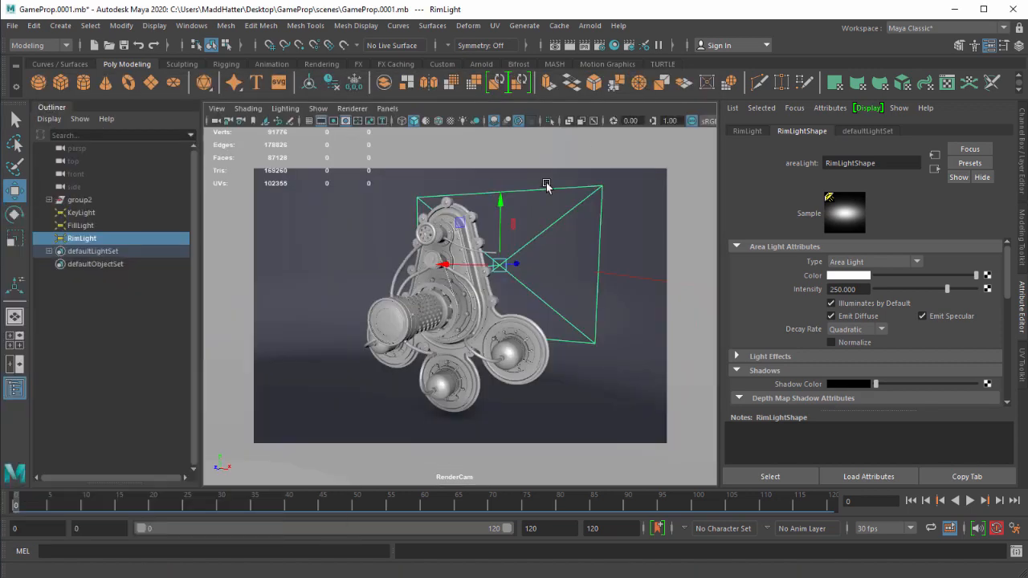
- Enlarge RimLight in width and height, and raise and tilt it above the prop to about 174.2° in X, checking it in perspective
key(r)
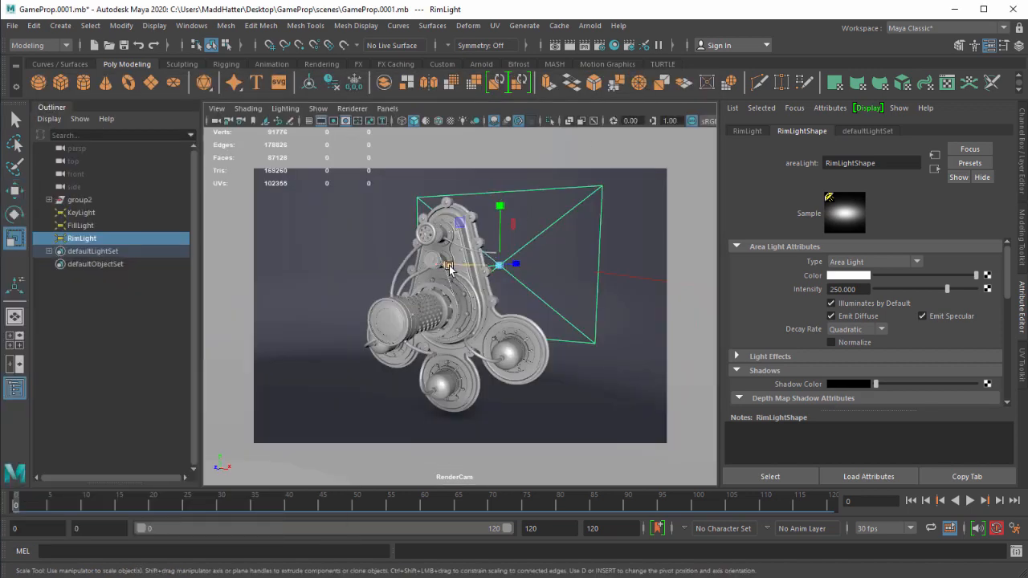
drag(456, 274, 414, 267)
drag(500, 207, 481, 188)
key(w)
key(e)
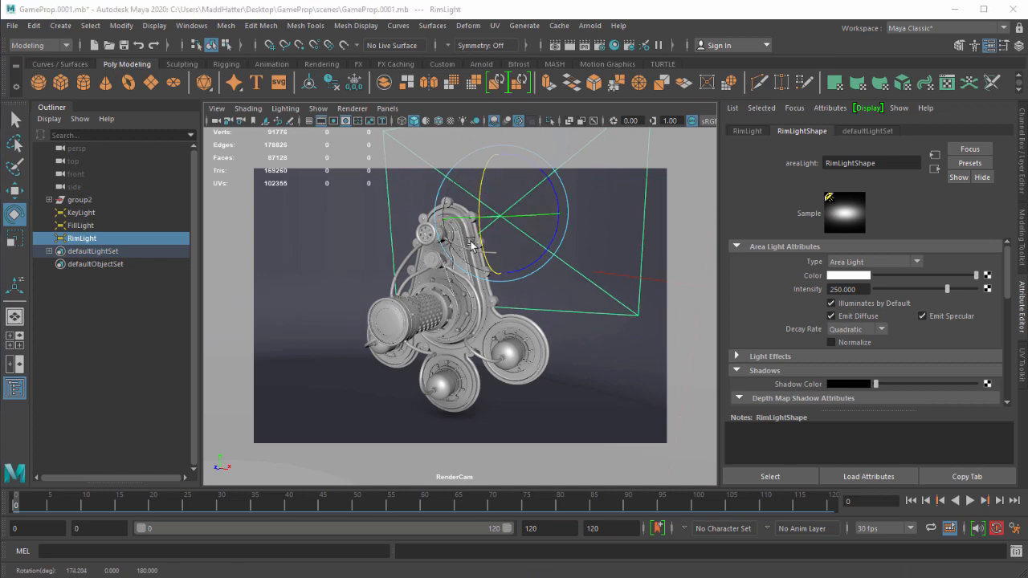
key(space)
click(473, 207)
alt+drag(476, 228, 578, 241)
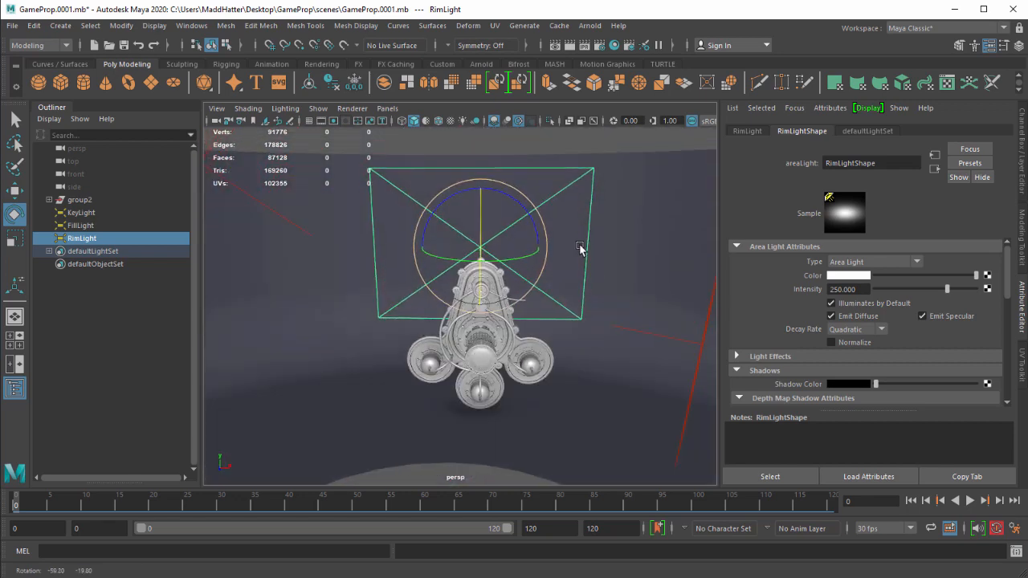
- Look through RenderCam again and re-render the frame in Maya Software with the enlarged RimLight
click(387, 107)
mouse_move(442, 121)
click(541, 126)
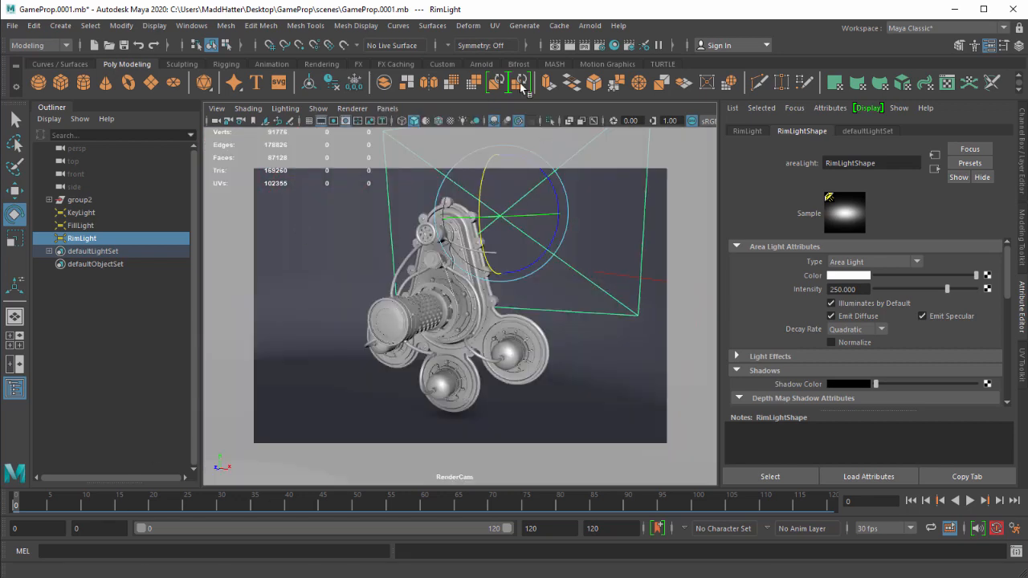
click(557, 47)
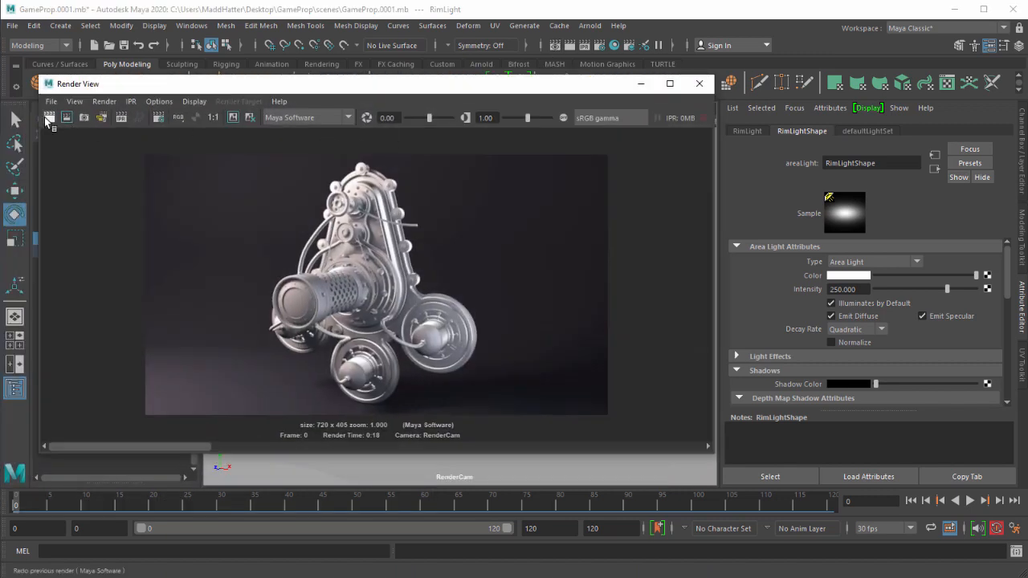
click(49, 118)
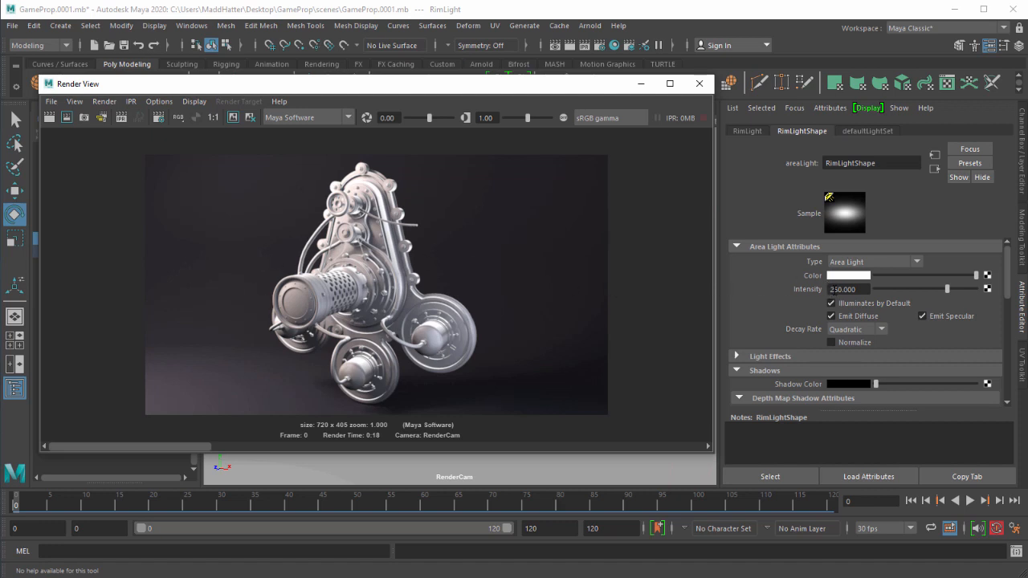
- Set RimLight's intensity to 150 and re-render the frame to judge the result
drag(840, 289, 793, 287)
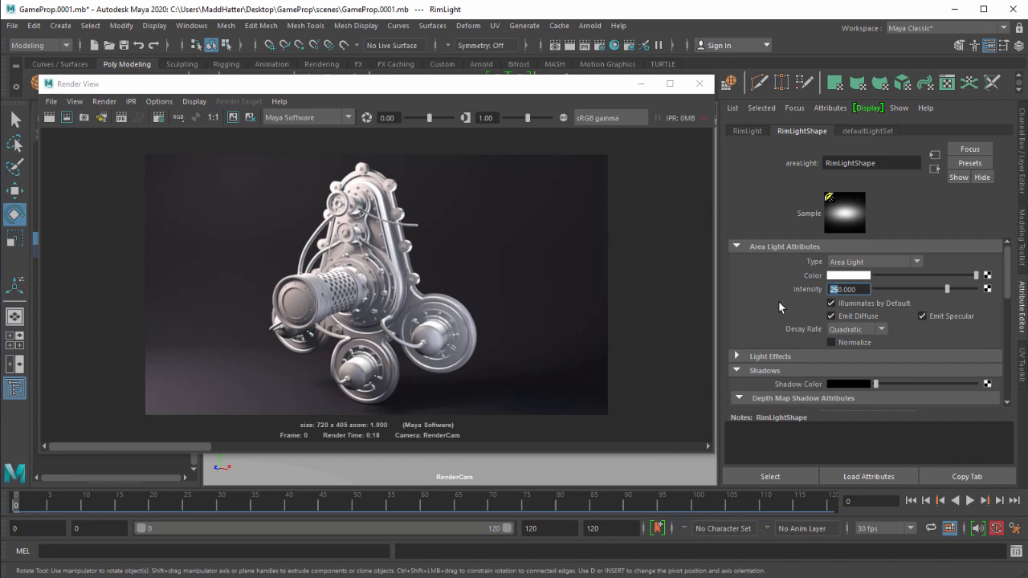
text(15)
key(Return)
click(48, 118)
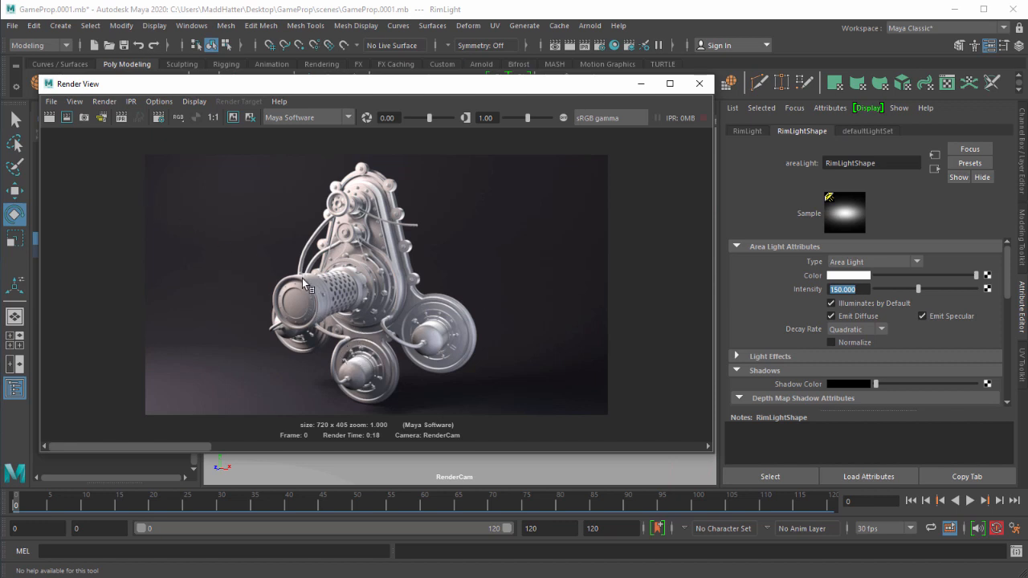
click(639, 86)
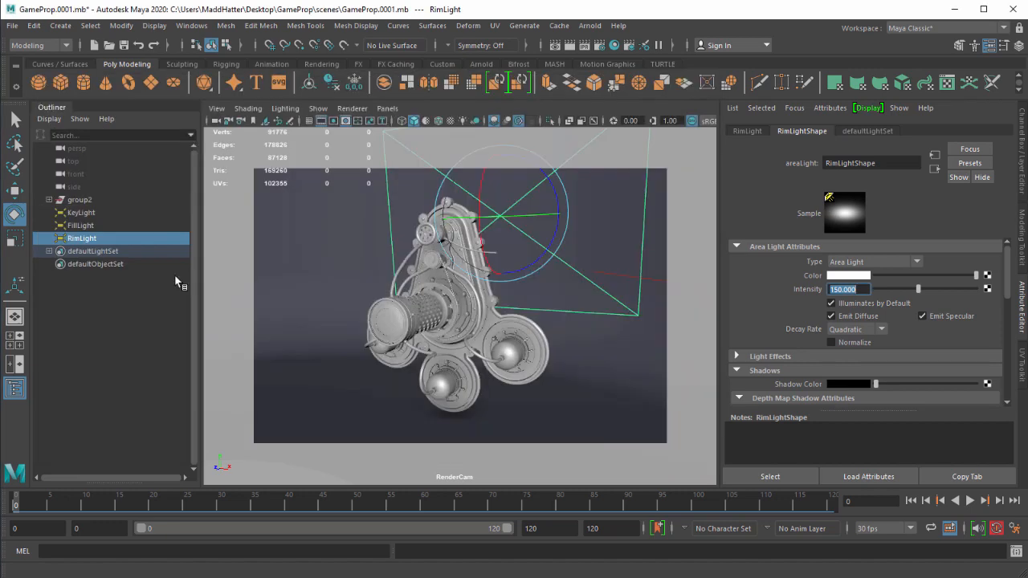
- Set FillLight's intensity to 100
click(73, 226)
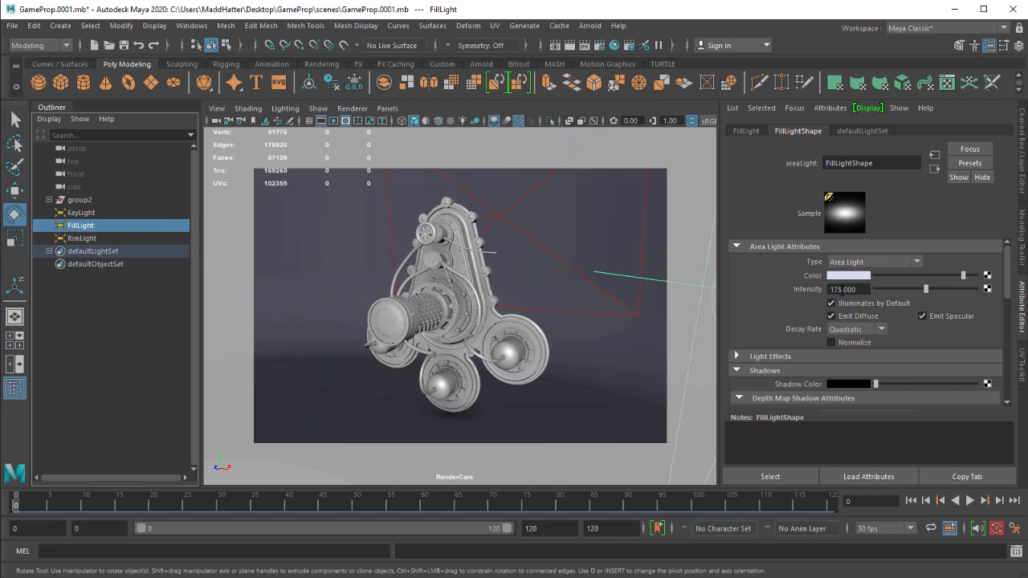
double_click(840, 291)
text(100)
key(Return)
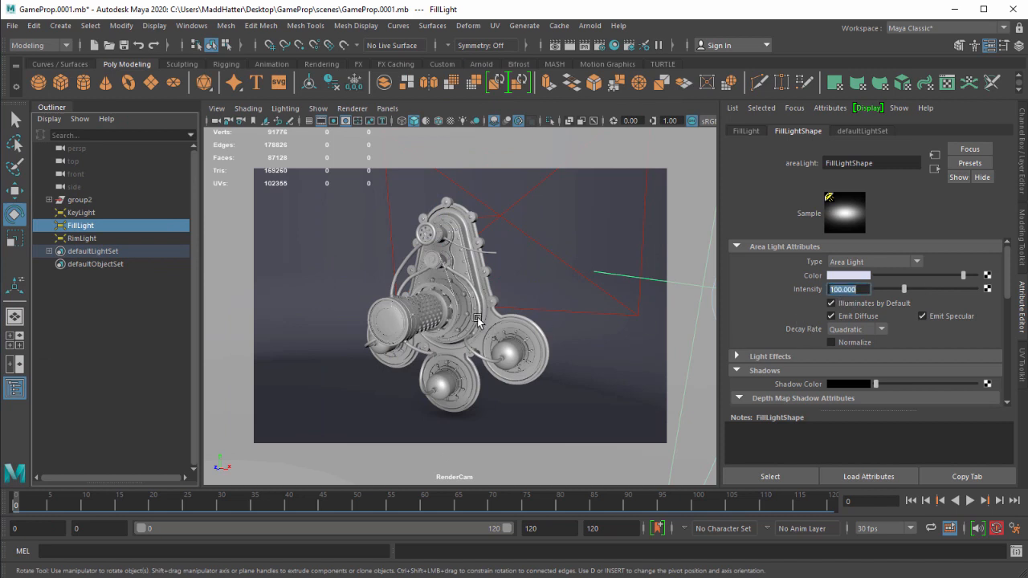
- Set KeyLight's intensity to 2250
click(80, 213)
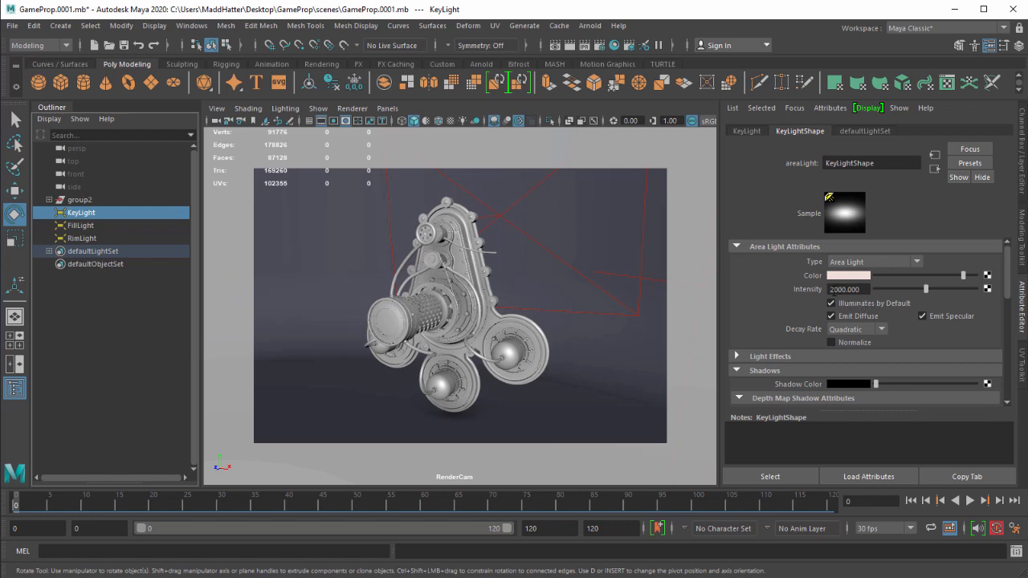
double_click(840, 290)
text(2250.0)
key(Return)
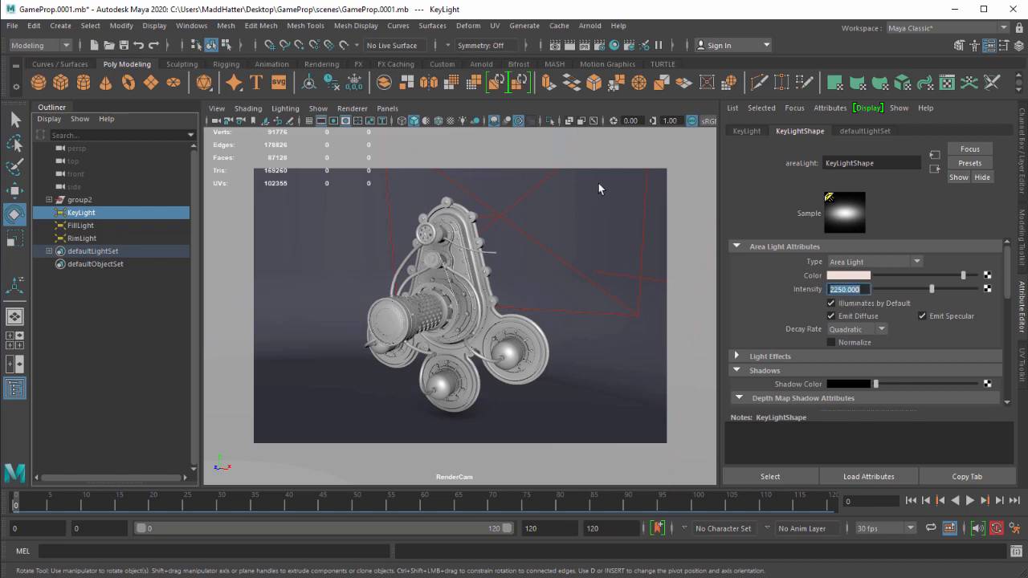
- Set RimLight's intensity to 125
click(79, 238)
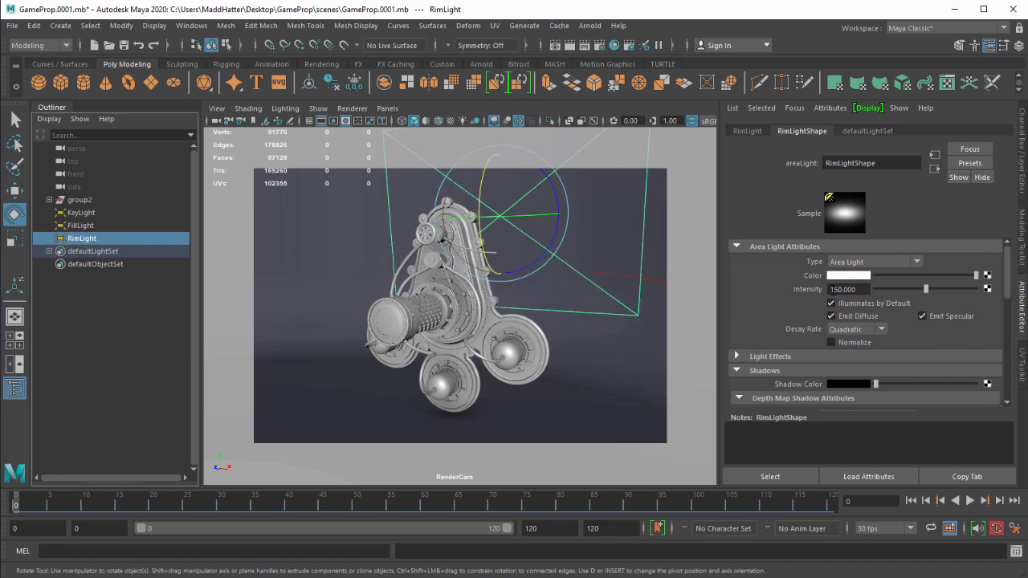
double_click(835, 290)
text(125)
key(Return)
- Clear the selection, render the RenderCam frame with the new light intensities, and put the render window away
click(95, 347)
click(570, 45)
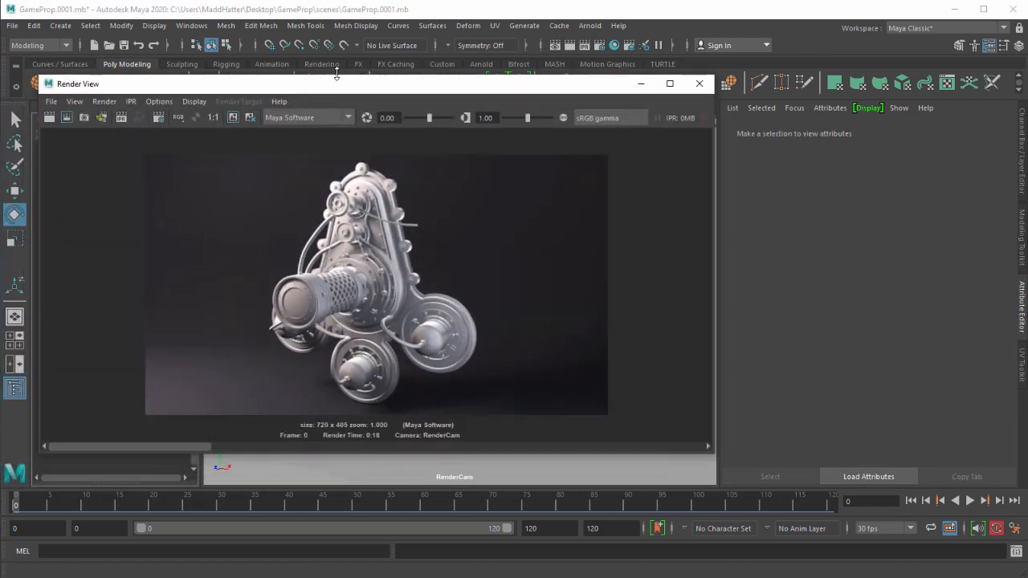
click(49, 117)
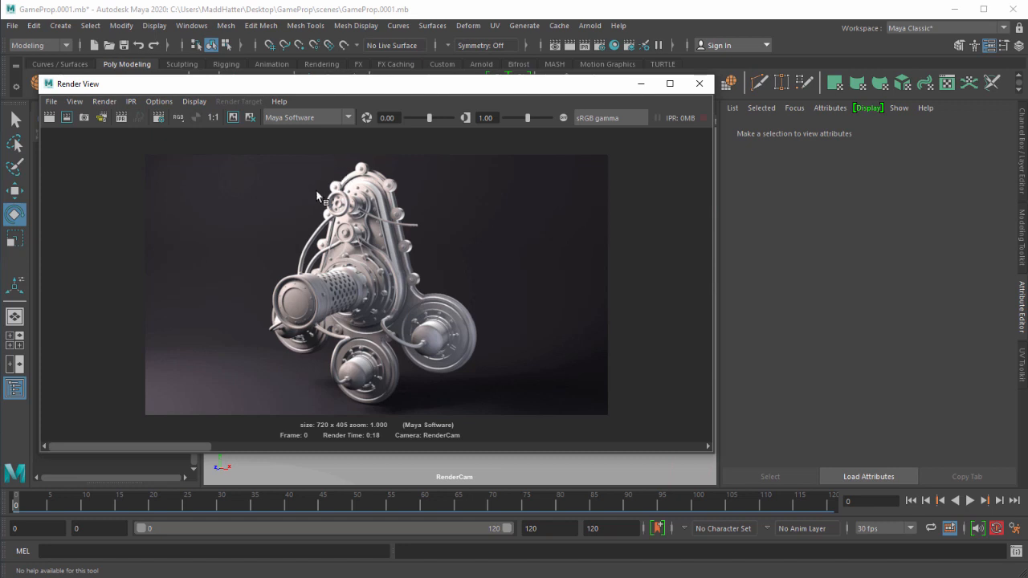
click(644, 87)
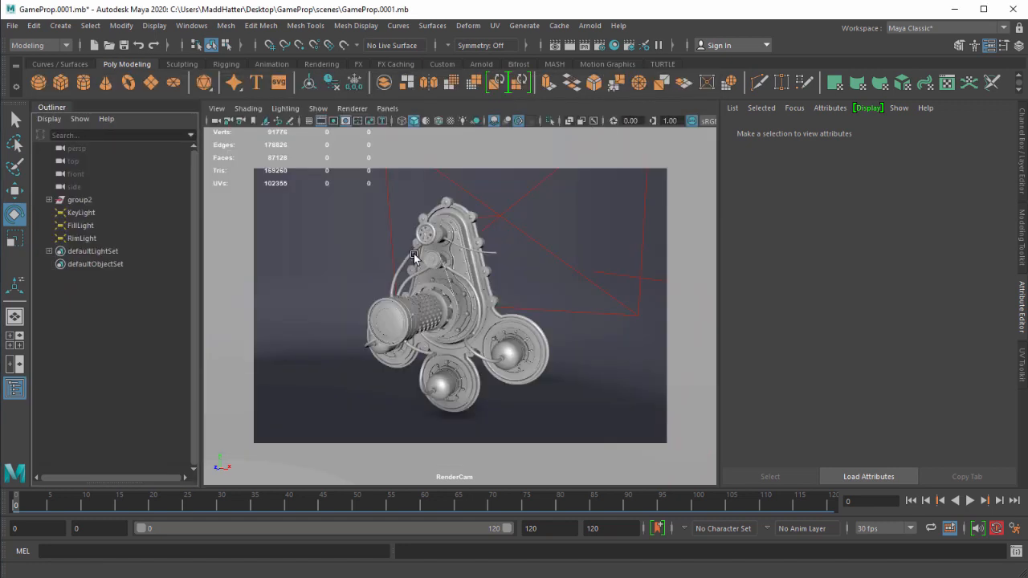
- Soften the prop's blinn1 material with a darker specular color, specular roll off about 0.636 and eccentricity about 0.260
click(451, 269)
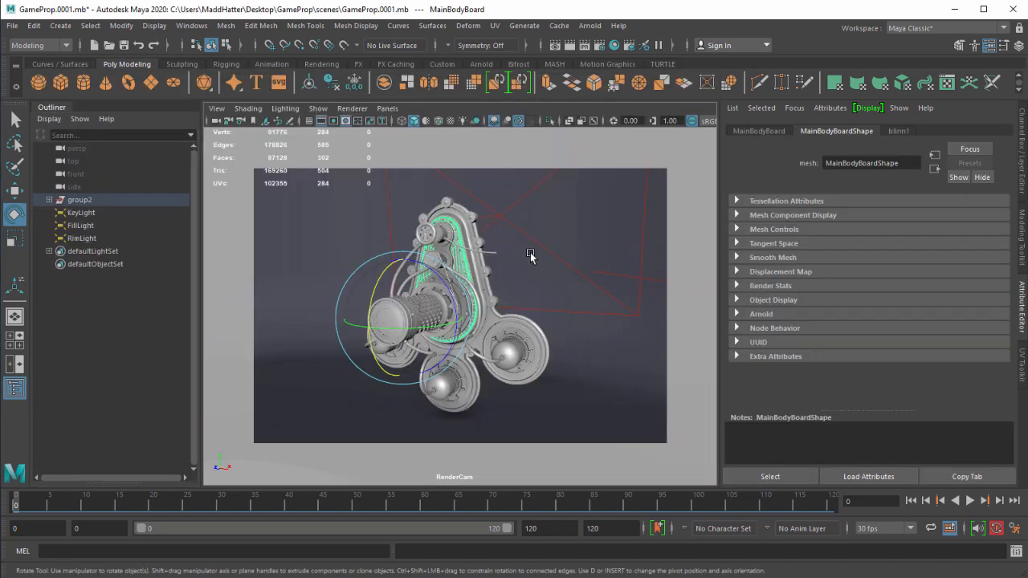
click(898, 131)
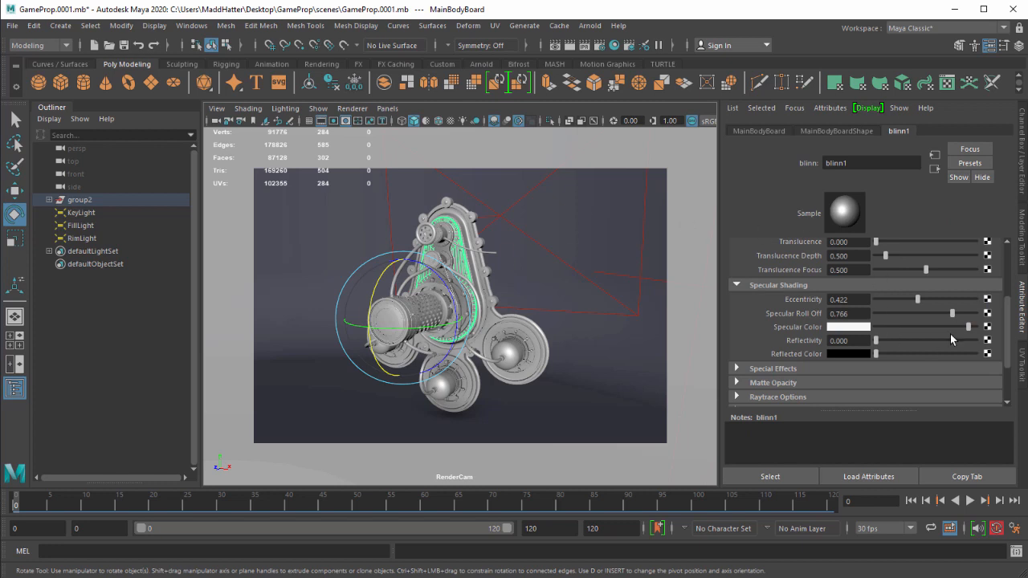
drag(960, 328, 954, 331)
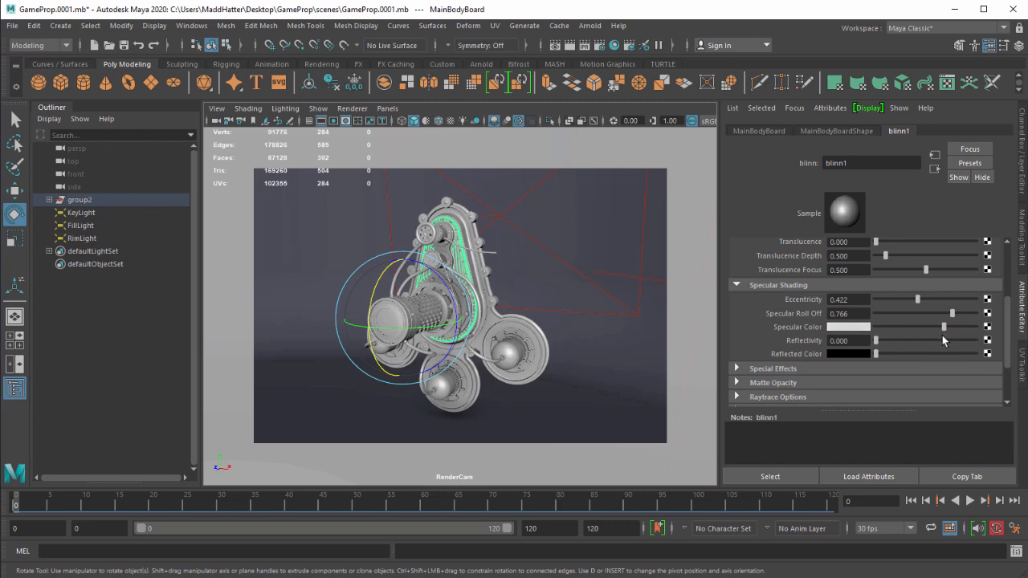
drag(951, 314, 901, 303)
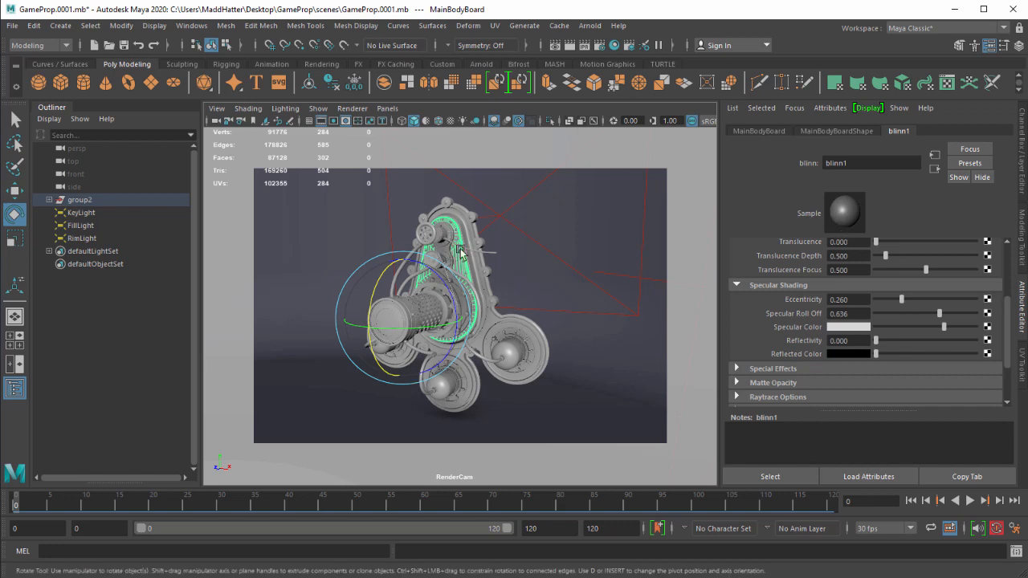
- Rename the prop's blinn1 material to GameObjectShader
click(866, 166)
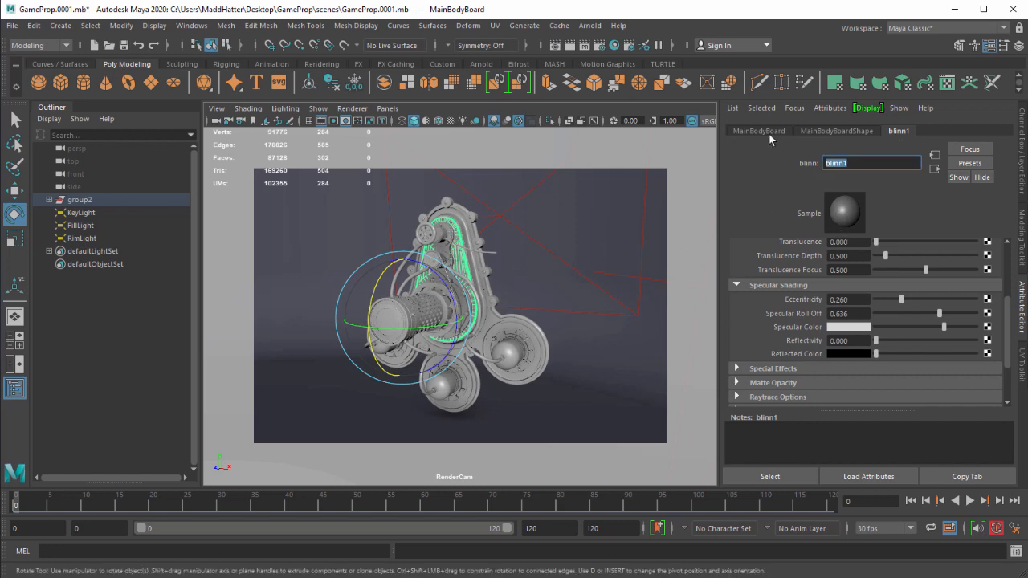
text(GameObjectShader)
key(Return)
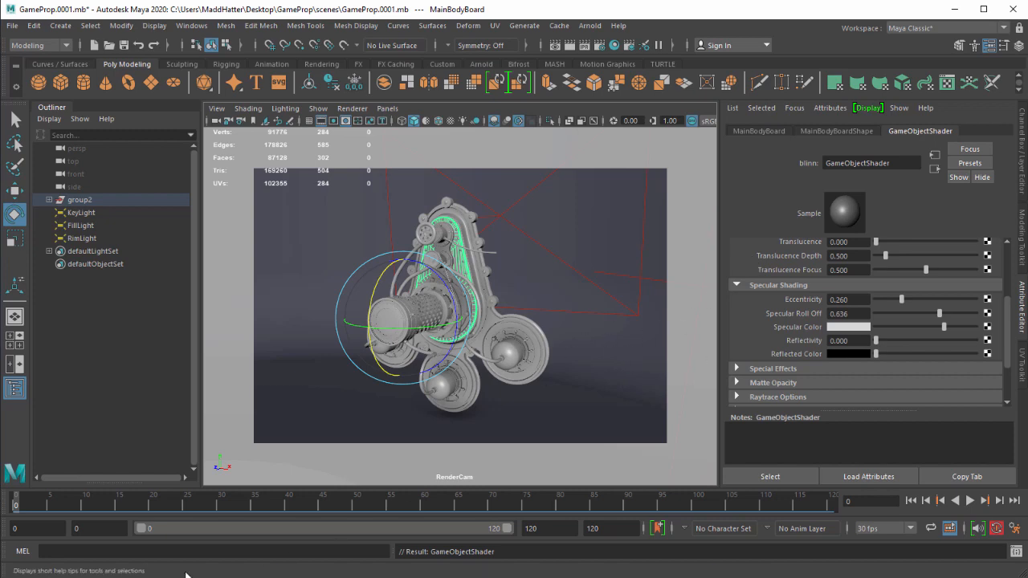
- Re-render the RenderCam frame to check the softened GameObjectShader, and put the render window away
click(554, 46)
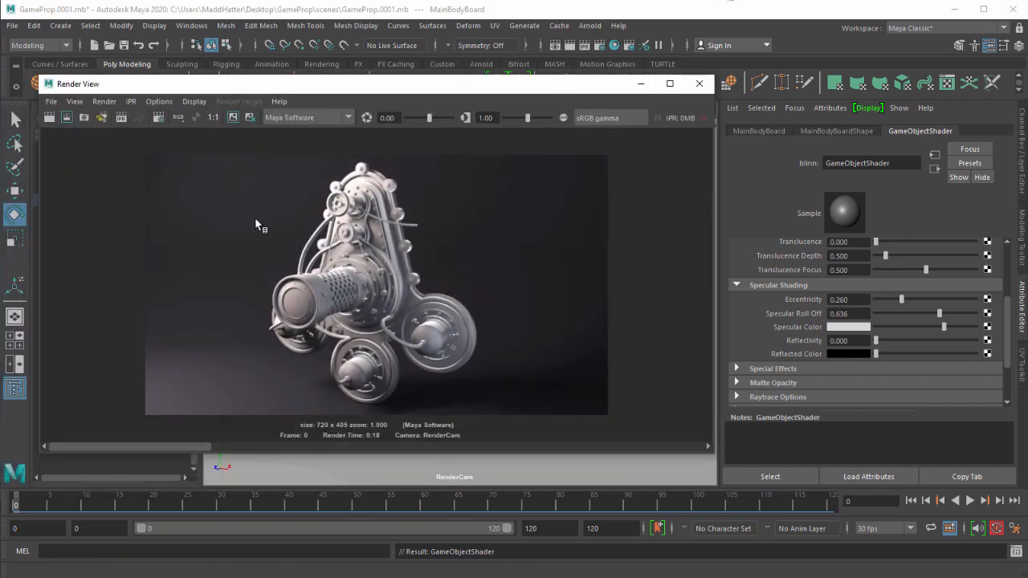
click(49, 117)
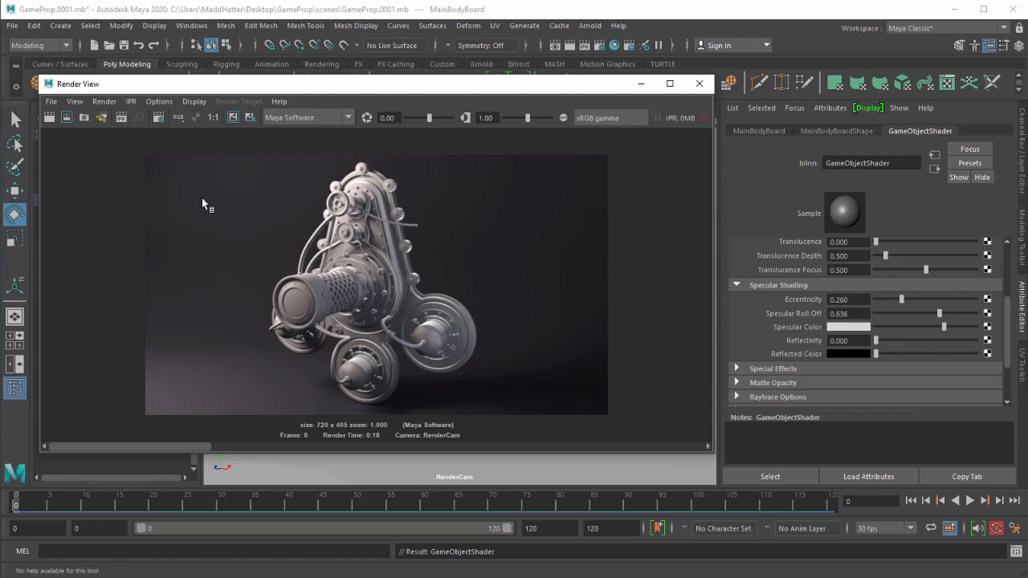
click(699, 83)
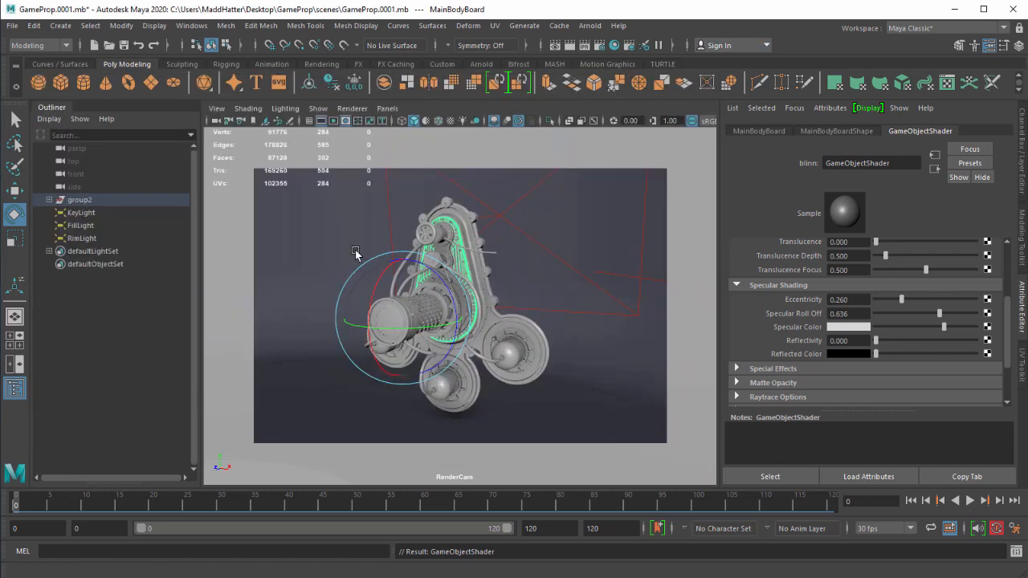
- Switch to the persp camera, clear the selection and create a new area light in the scene
click(387, 108)
mouse_move(413, 121)
click(530, 134)
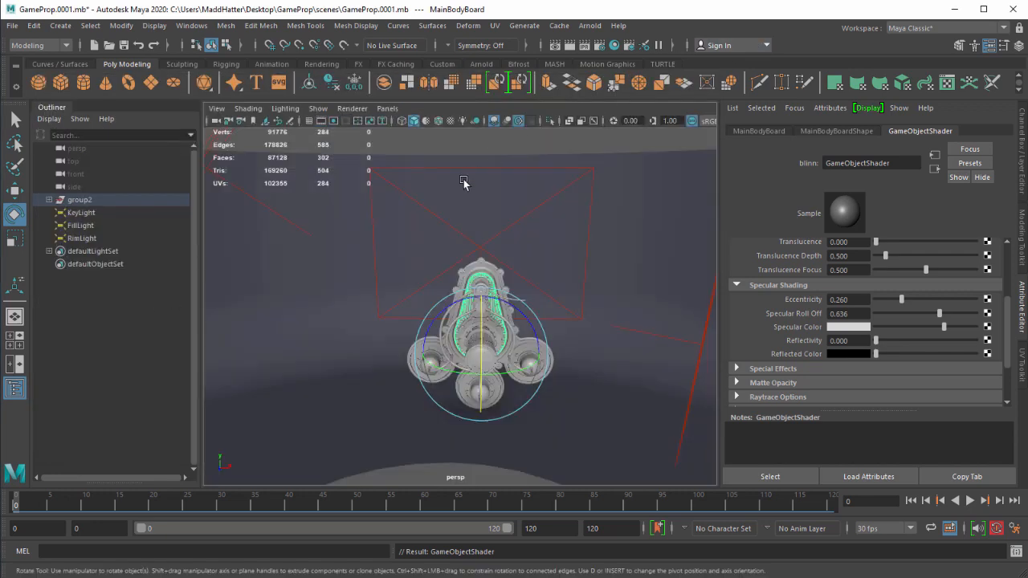
scroll(436, 249, down, 8)
alt+drag(406, 301, 319, 377)
click(337, 344)
scroll(338, 344, up, 3)
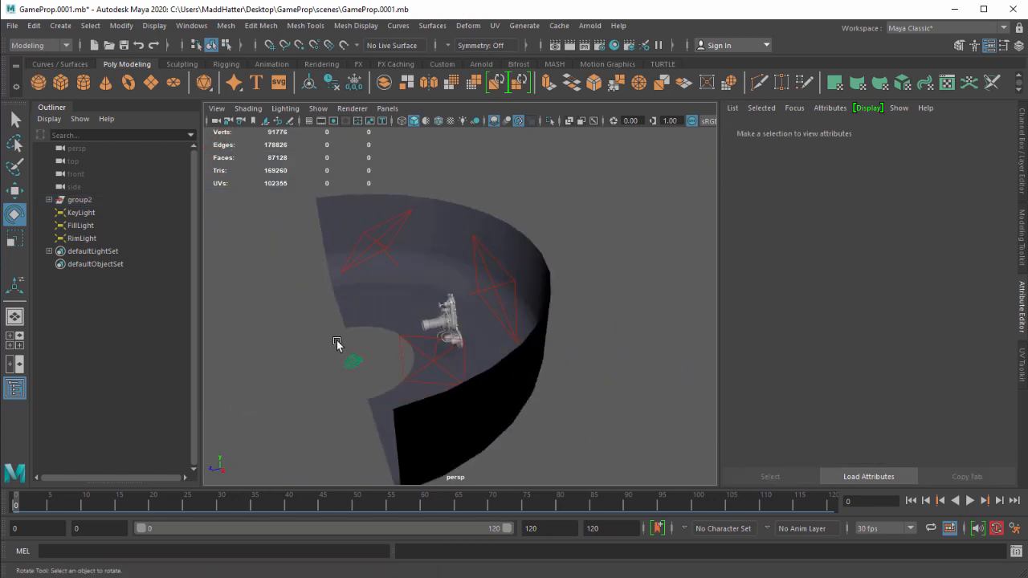
alt+middle_drag(336, 343, 400, 320)
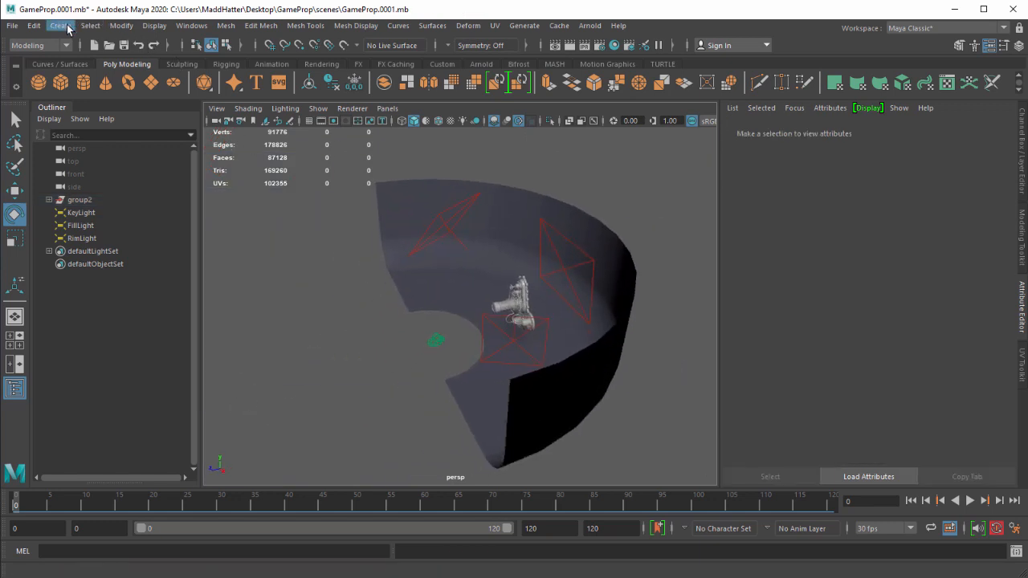
click(66, 27)
mouse_move(86, 101)
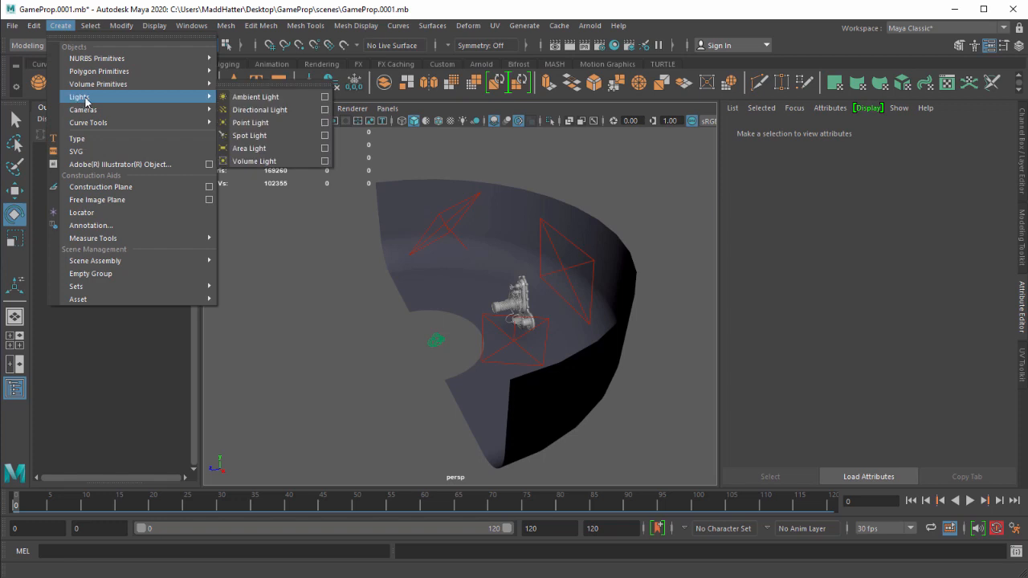
click(310, 149)
- Move the new area light above and in front of the prop, and scale it into a large, wide rectangle
key(w)
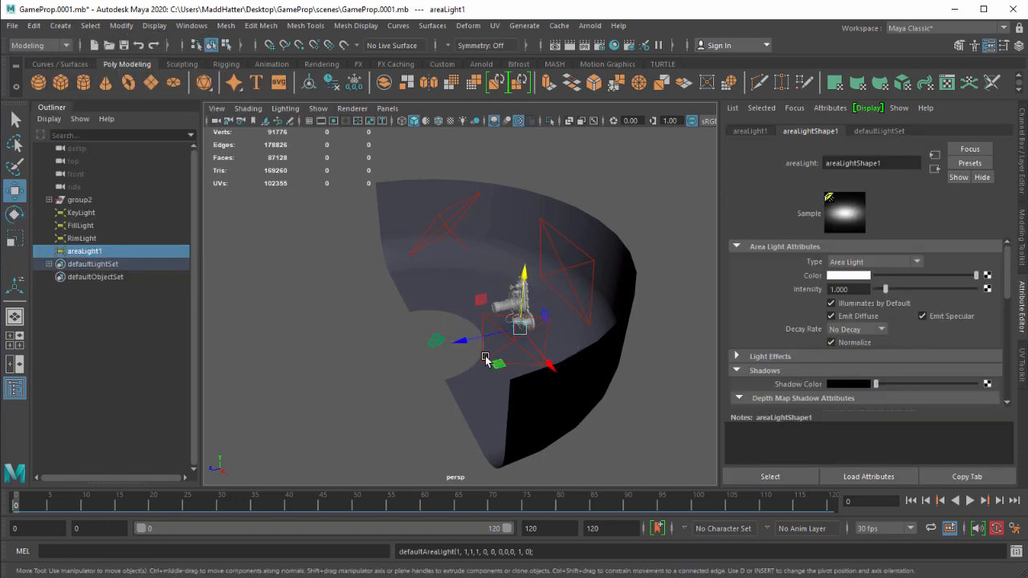
drag(485, 359, 487, 337)
key(r)
alt+drag(377, 363, 474, 170)
key(w)
key(r)
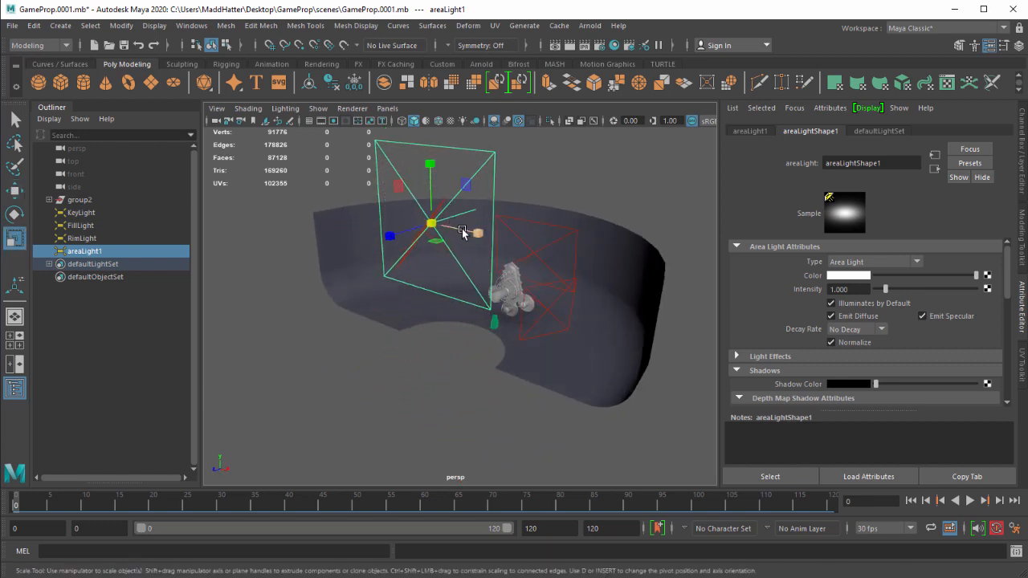
drag(471, 232, 531, 231)
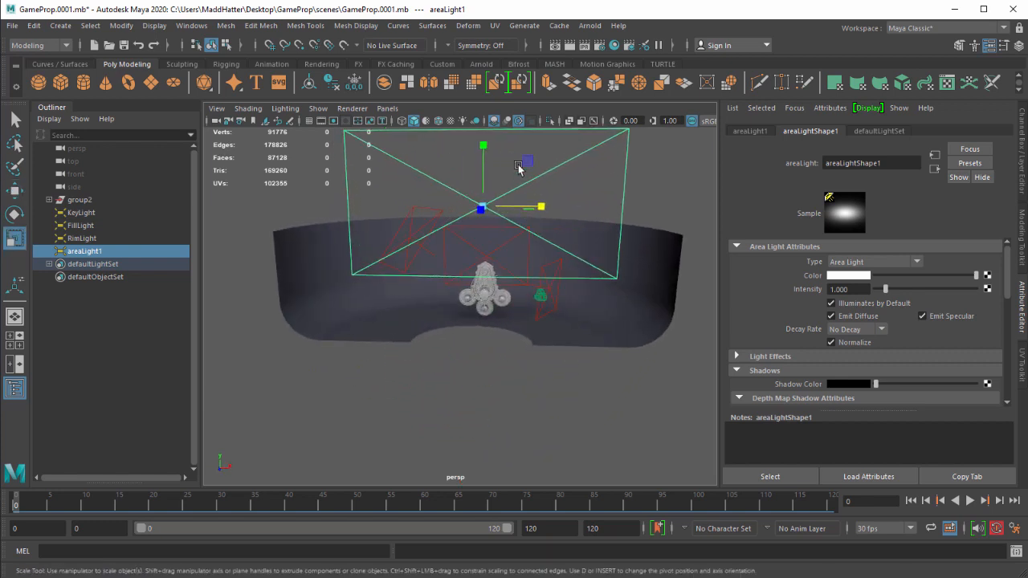
drag(483, 147, 484, 167)
alt+drag(484, 182, 384, 195)
- Tilt the new area light slightly so it aims down toward the curved backdrop
key(e)
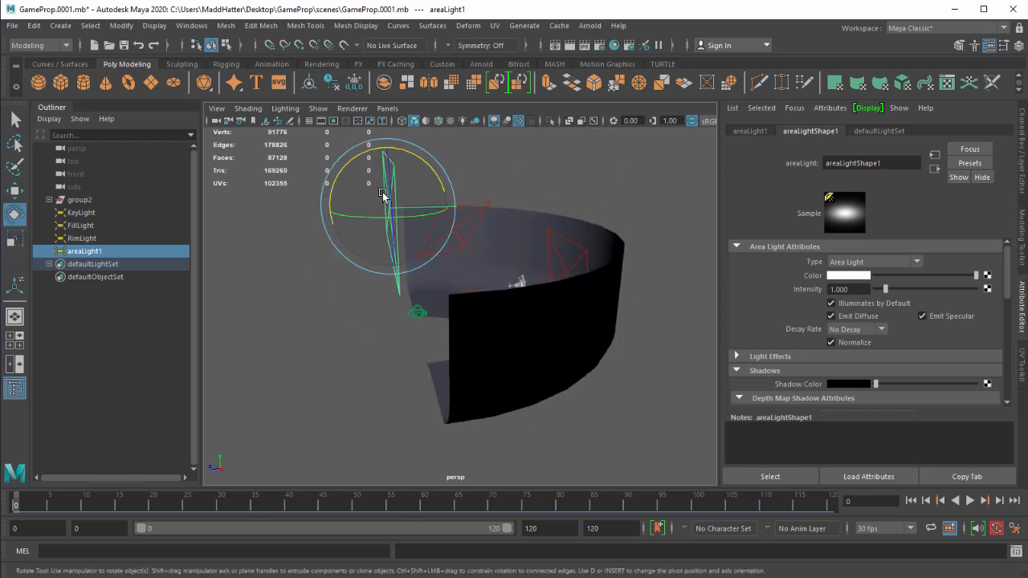
drag(344, 160, 350, 159)
alt+drag(312, 196, 352, 196)
key(w)
alt+drag(352, 196, 391, 205)
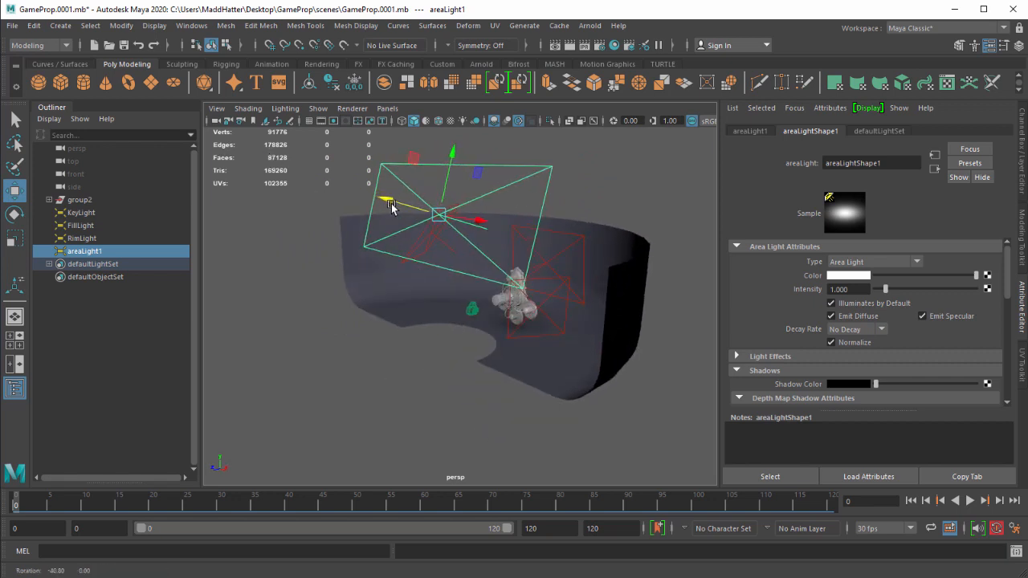
- Set the new area light's decay rate to Quadratic and its intensity to 800
click(844, 331)
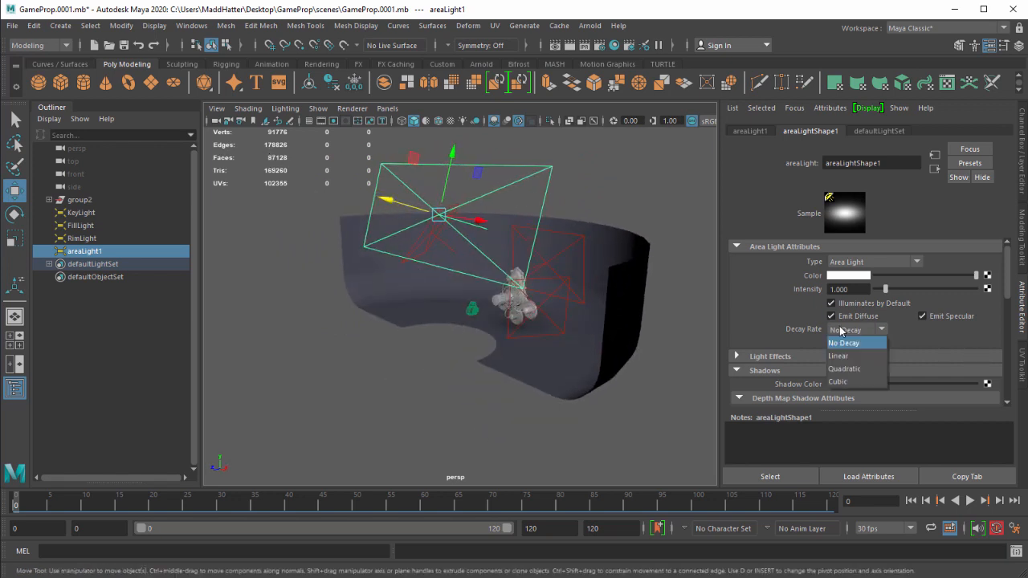
click(833, 372)
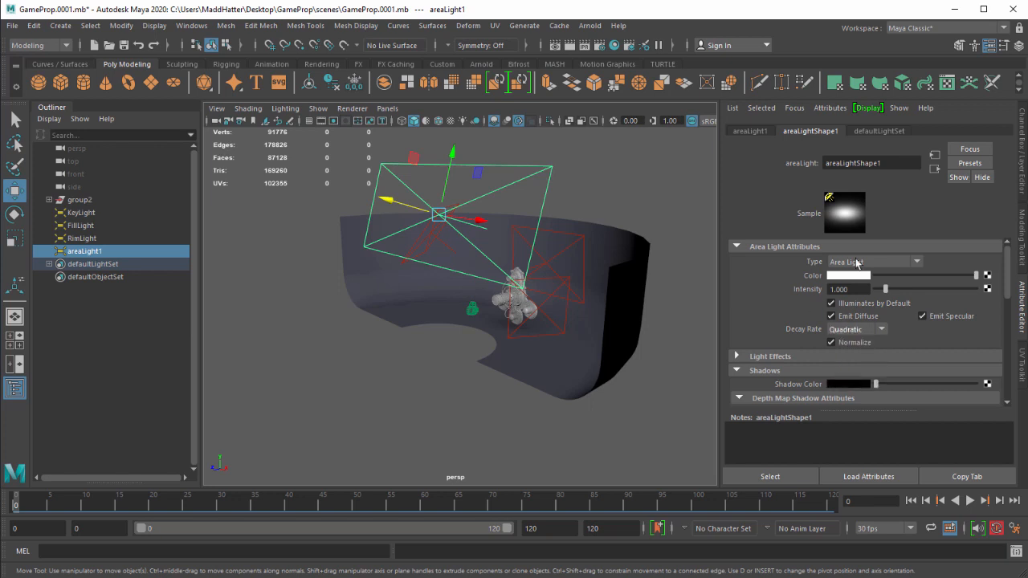
double_click(833, 289)
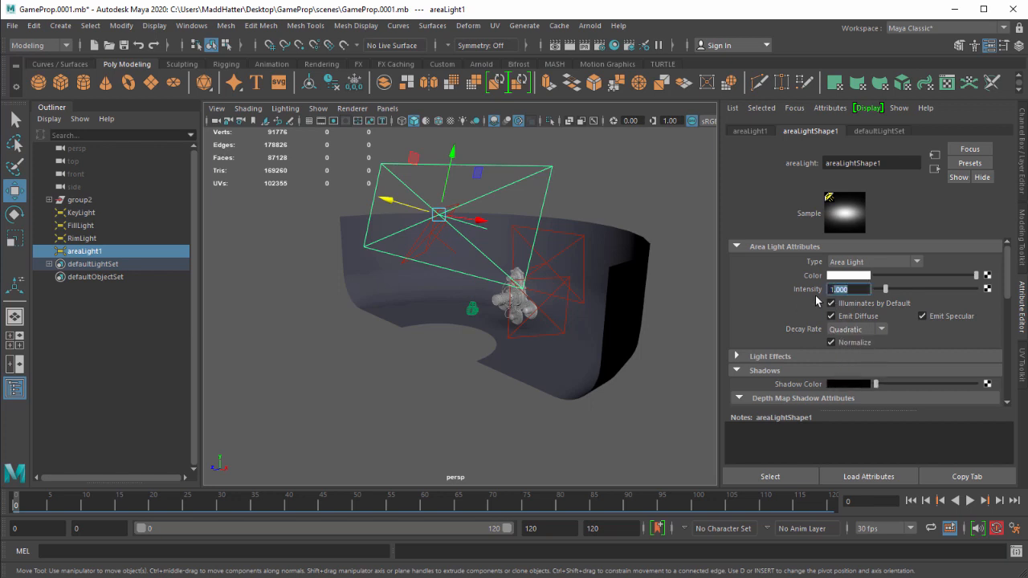
text(800)
key(Return)
- Turn off Normalize and enable ray trace shadows for the new area light
click(831, 343)
scroll(835, 327, down, 5)
click(834, 375)
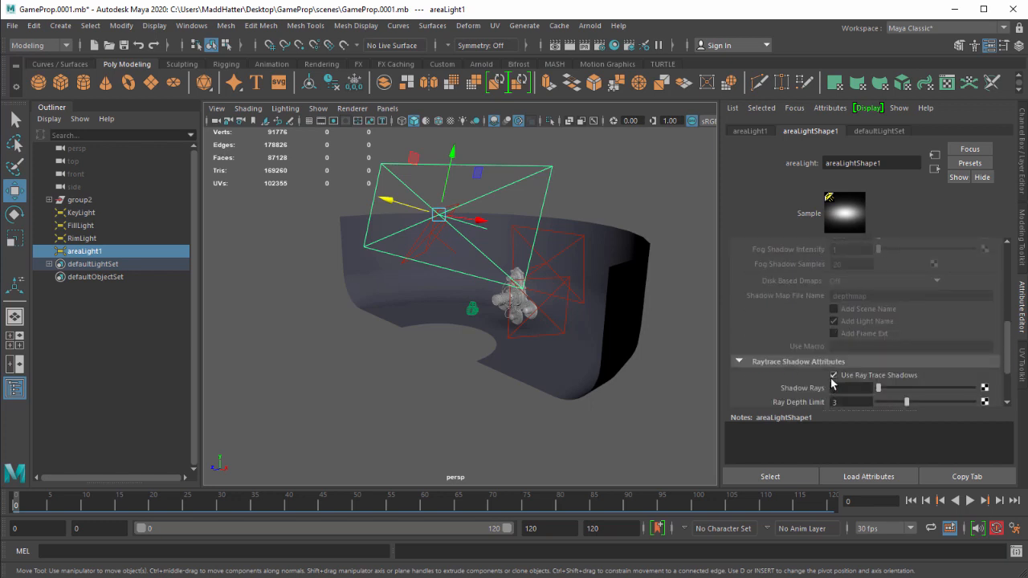
scroll(847, 355, up, 5)
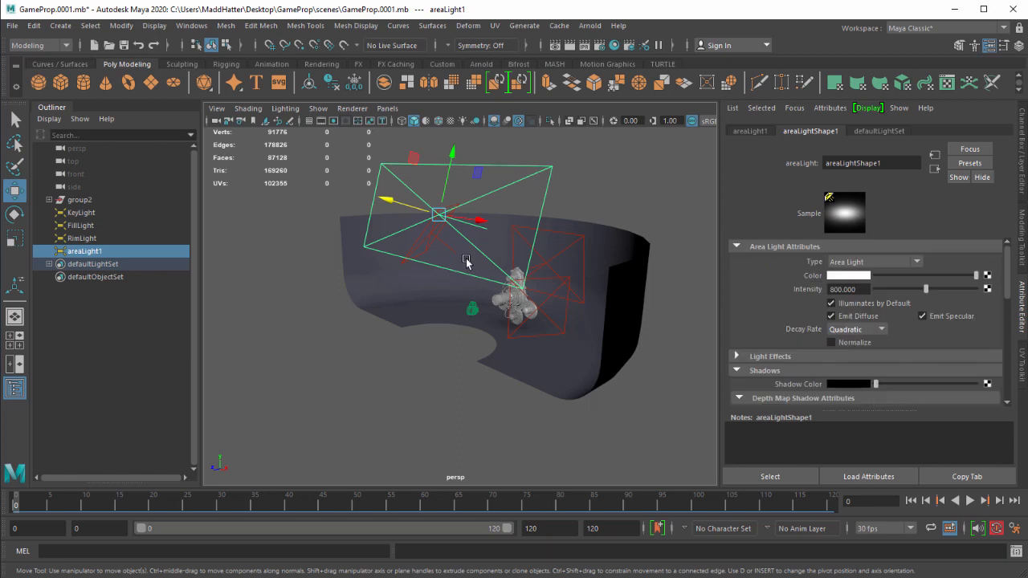
- Rename the new area light to BackdropLight
alt+drag(429, 326, 434, 320)
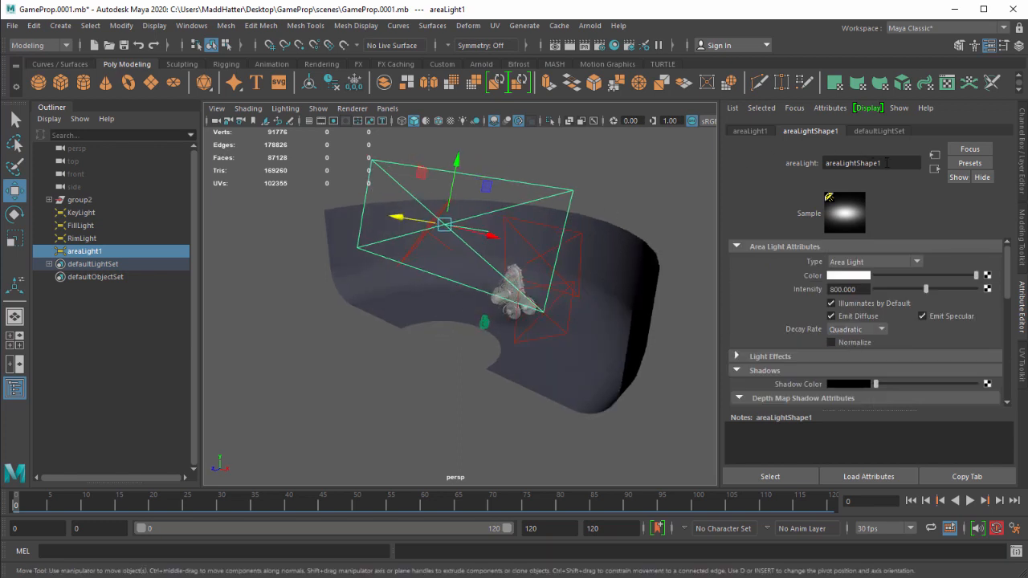
double_click(80, 253)
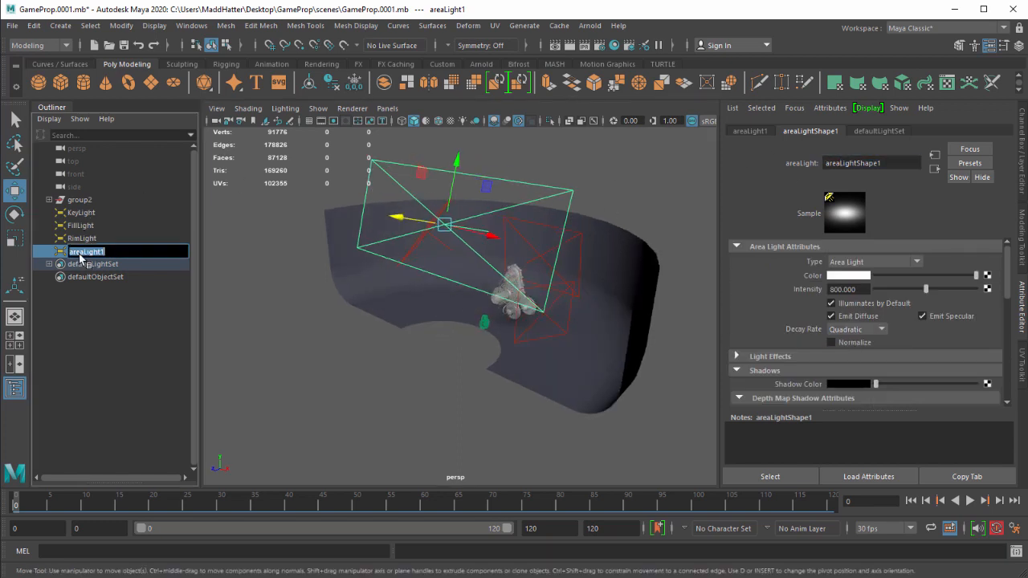
drag(87, 253, 46, 257)
text(Back)
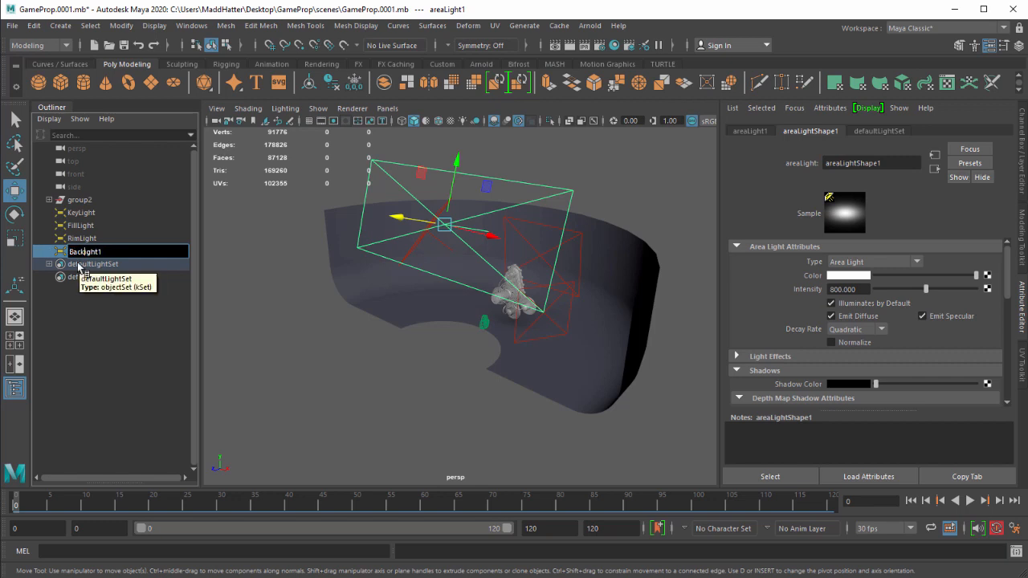
text(drop)
key(Delete)
text(L)
key(BackSpace)
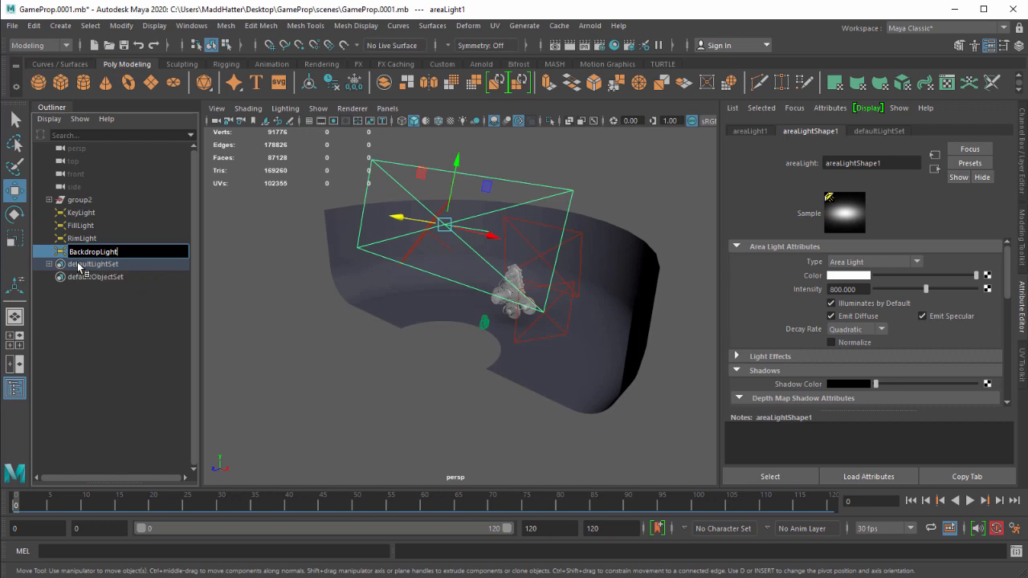
key(Return)
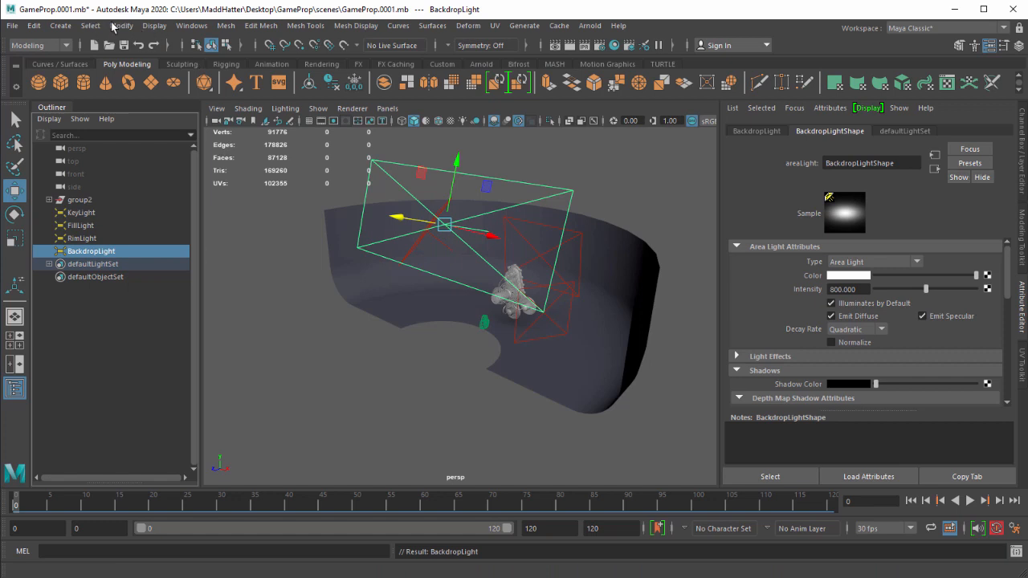
- In light-centric light linking, unlink BackdropLight from group1 and StraightBackdrop, keeping CurvedBackdrop as its linked object within group2
click(192, 25)
mouse_move(203, 125)
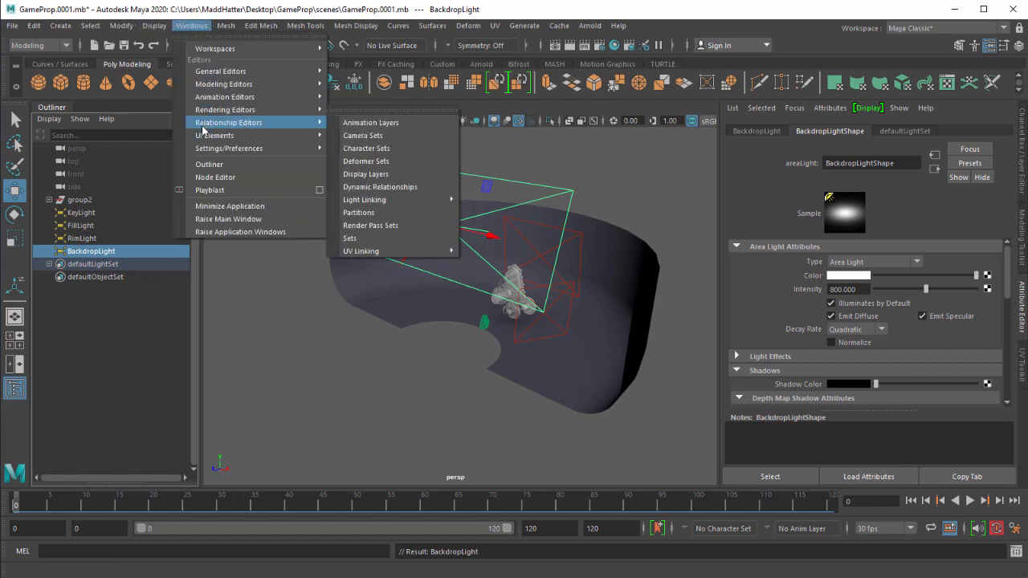
mouse_move(363, 200)
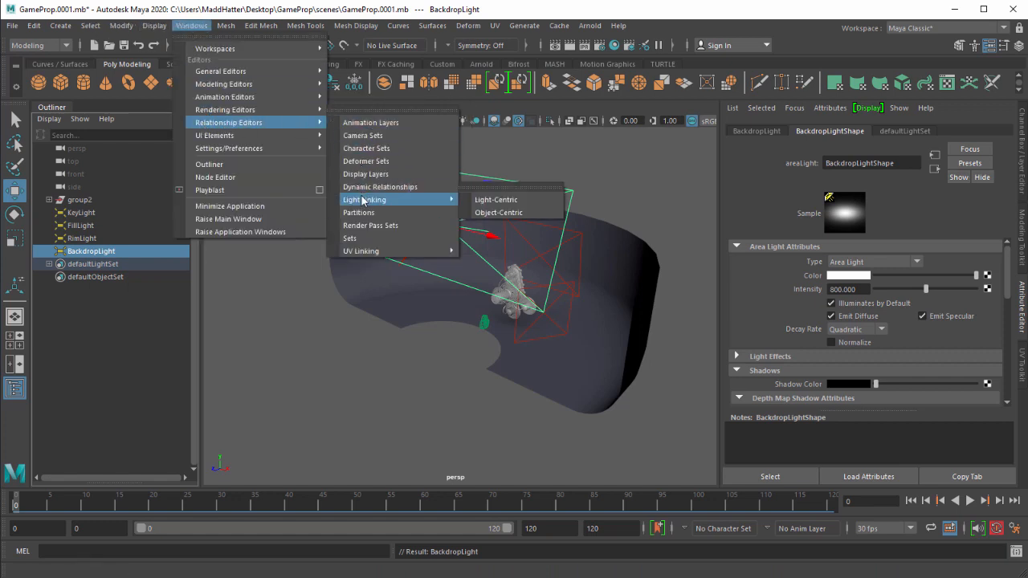
click(501, 201)
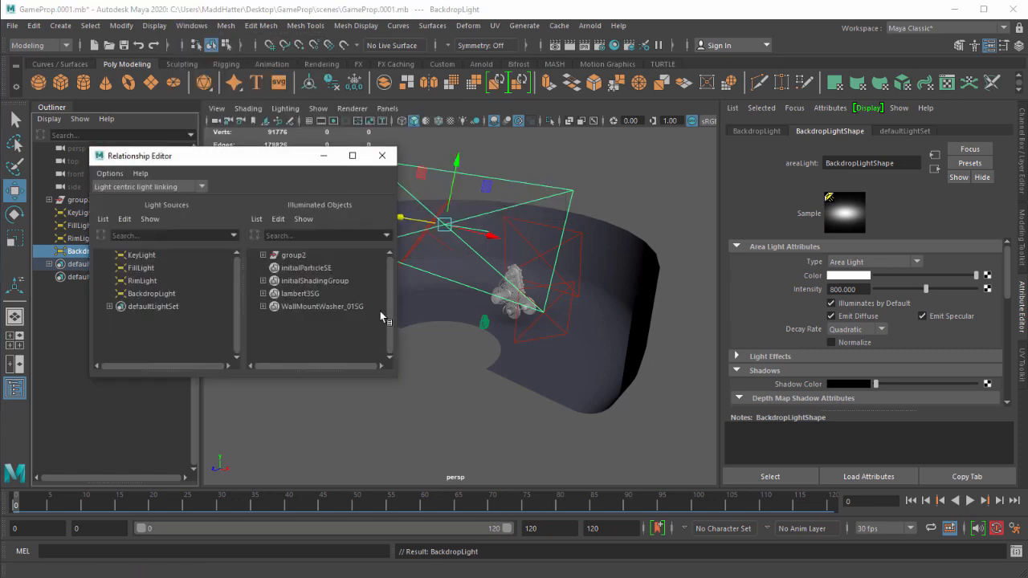
click(138, 293)
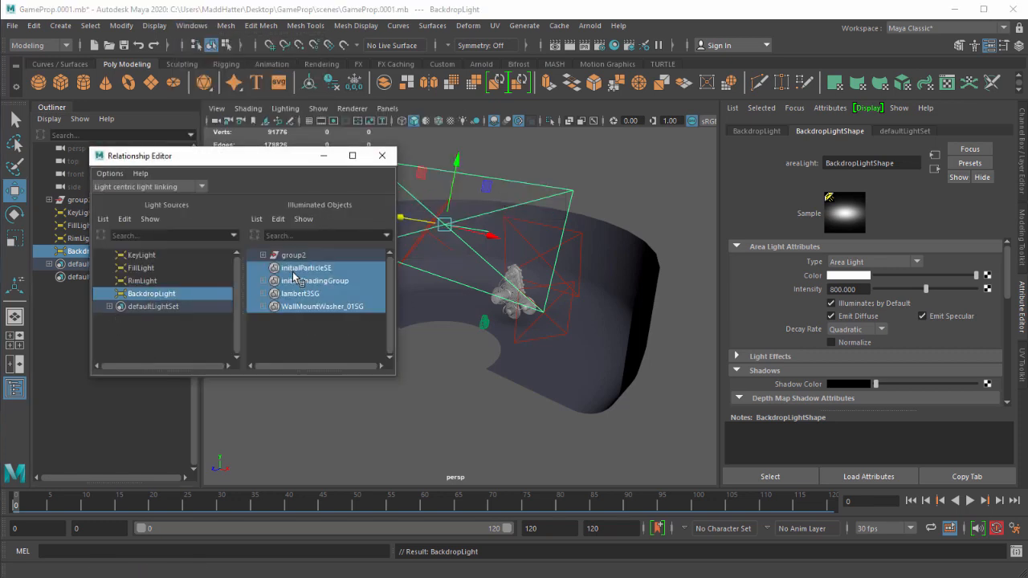
click(263, 254)
click(271, 268)
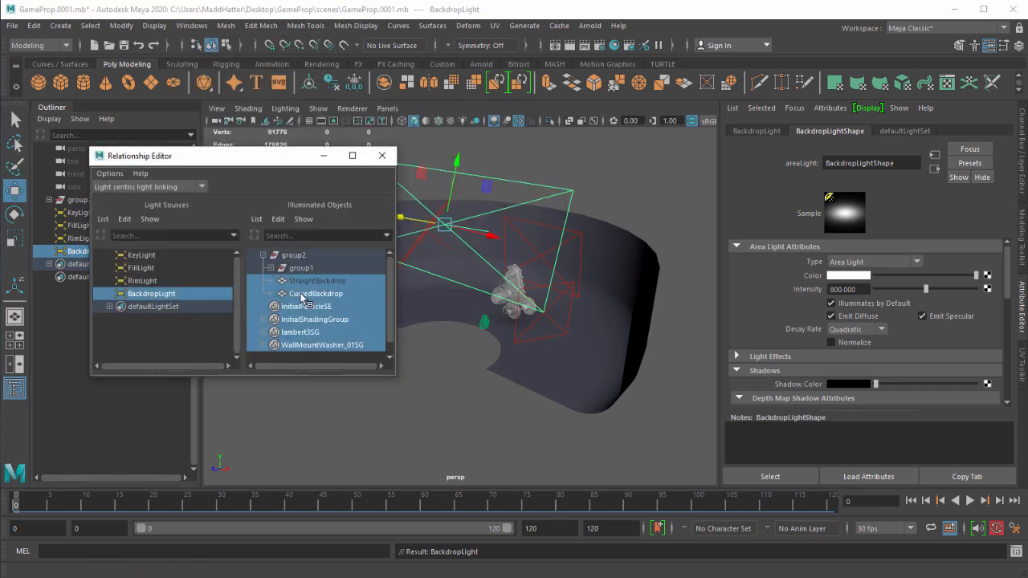
click(314, 281)
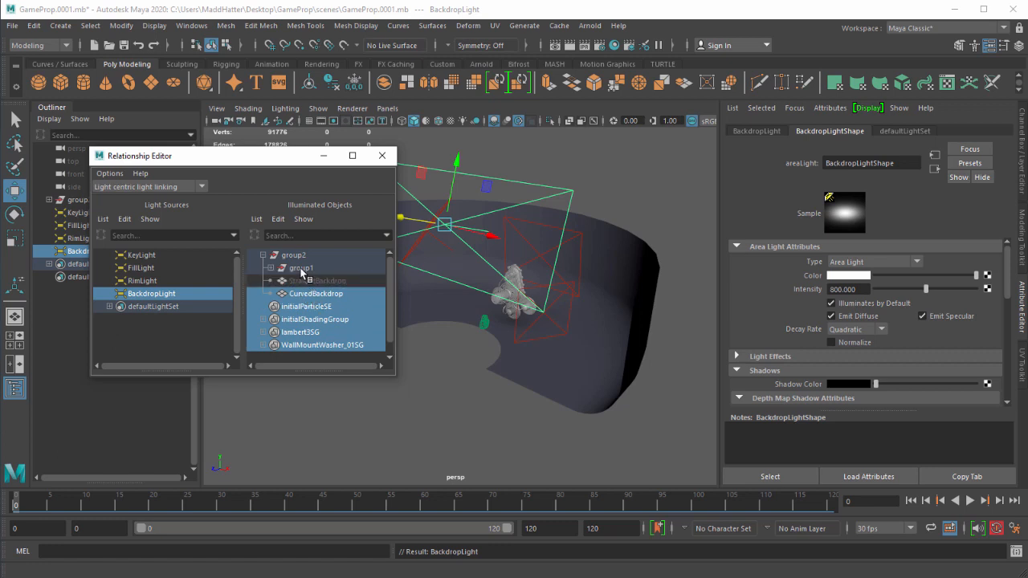
click(299, 256)
click(308, 295)
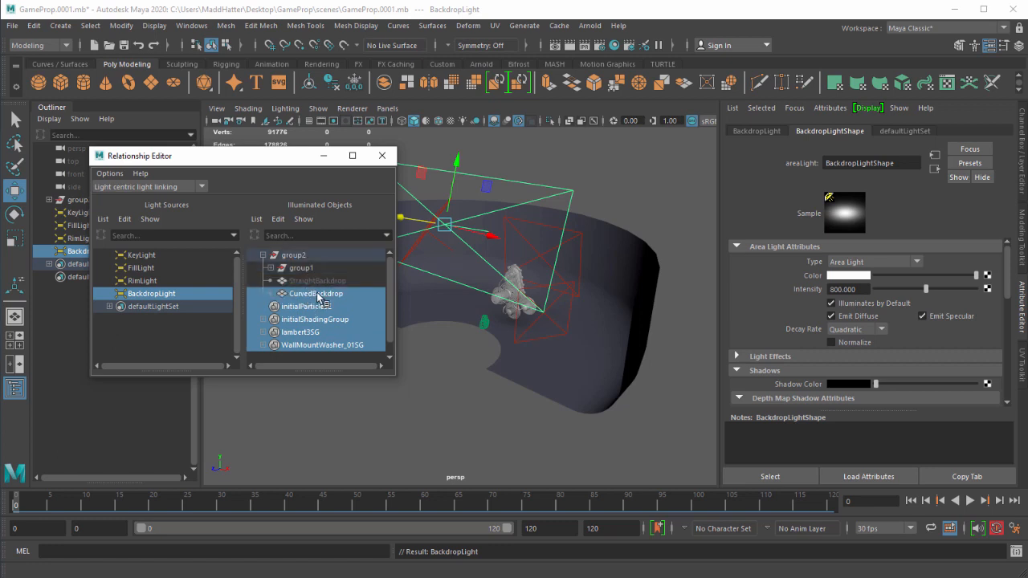
click(381, 155)
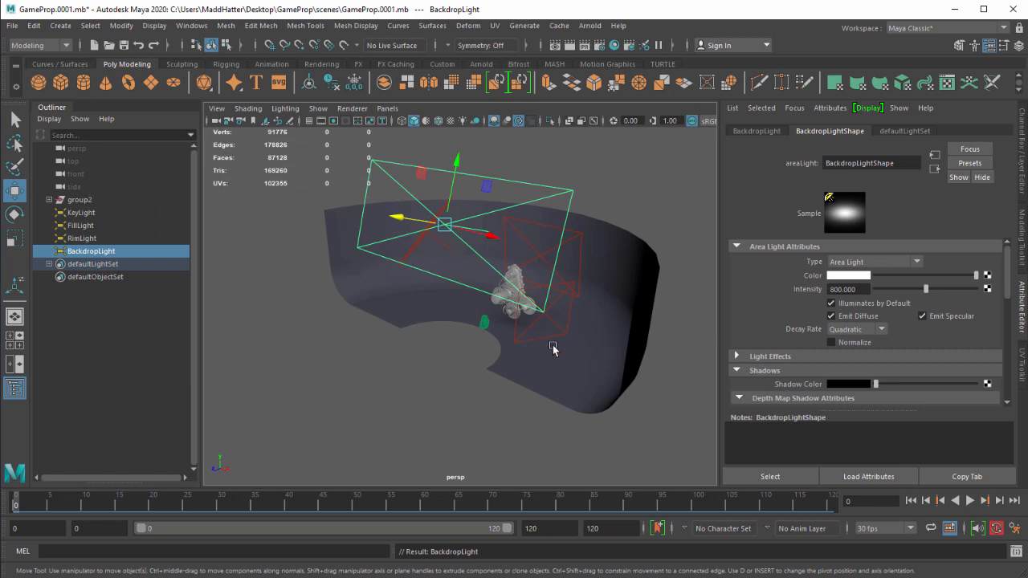
- Inspect the light setup in perspective, then look through RenderCam and render the frame with BackdropLight included
scroll(561, 343, up, 4)
alt+drag(596, 299, 452, 334)
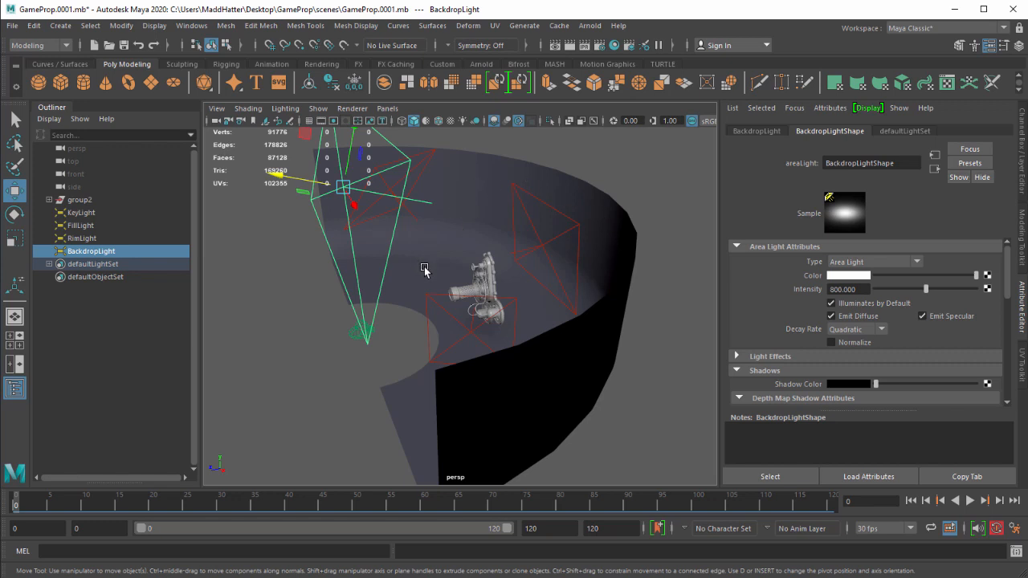
alt+drag(421, 270, 478, 289)
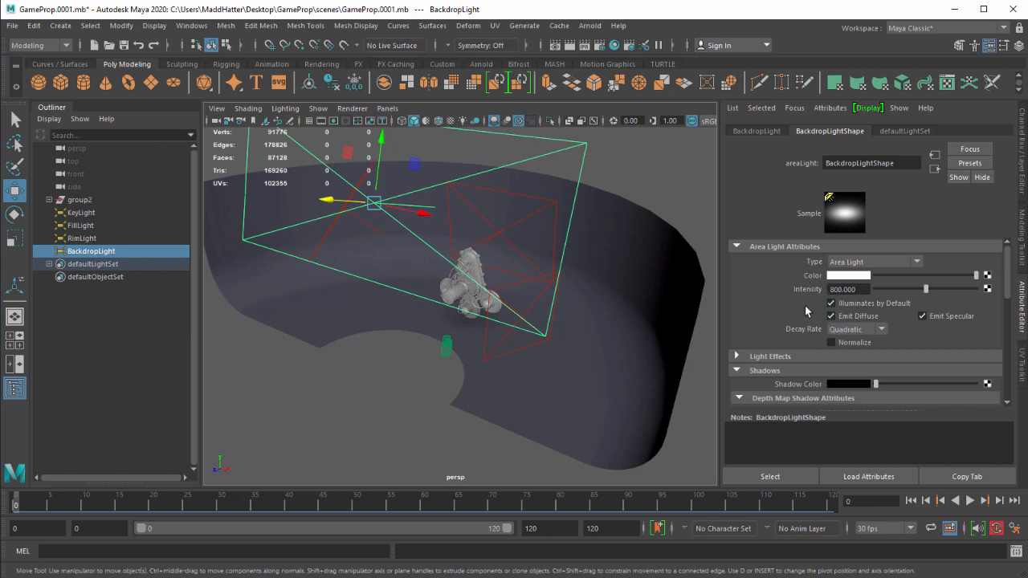
click(387, 108)
mouse_move(410, 121)
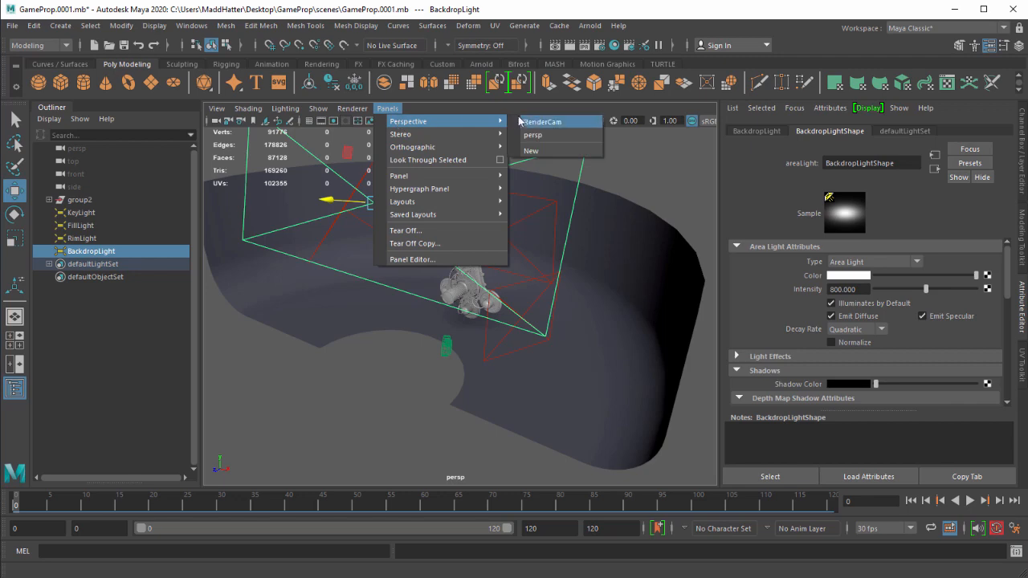
click(541, 121)
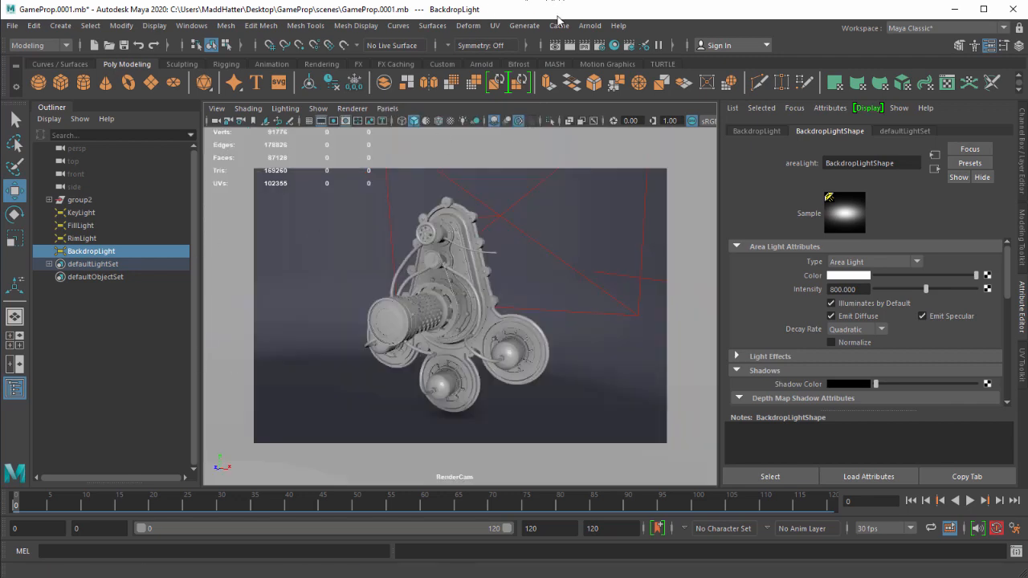
click(555, 45)
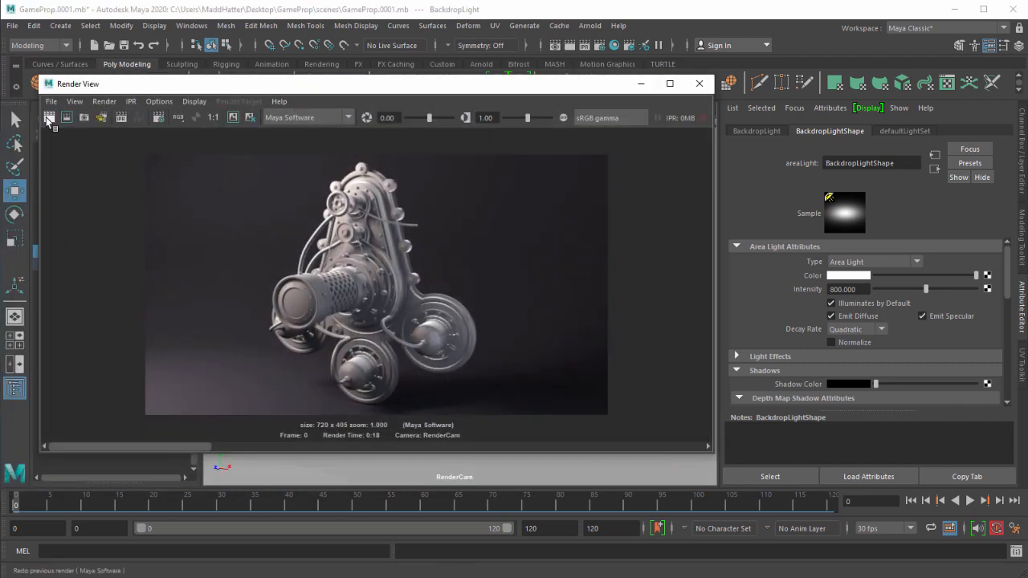
click(48, 118)
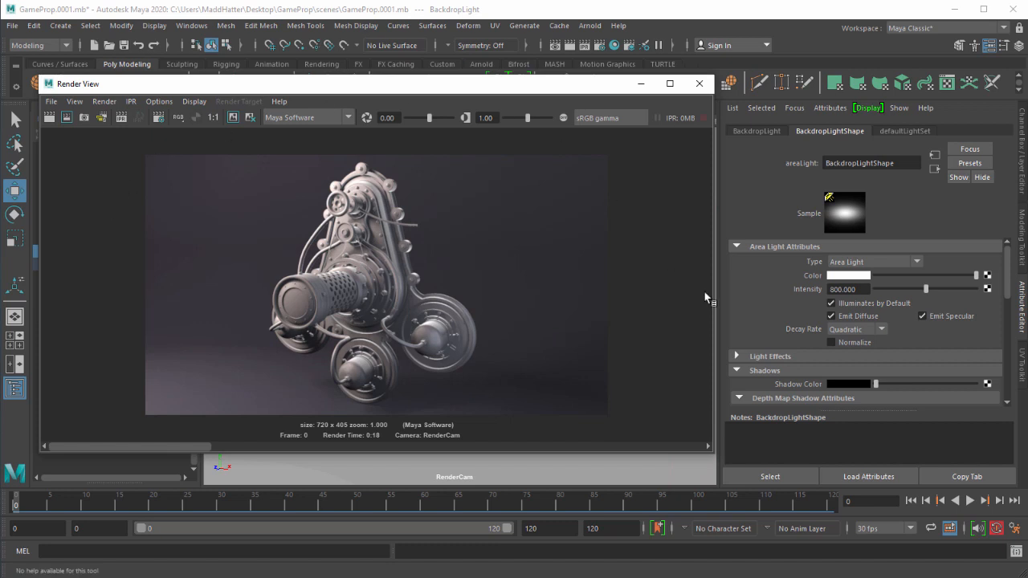
- Set BackdropLight's intensity to 600 and render the RenderCam frame again
drag(835, 290, 794, 279)
text(6)
key(Return)
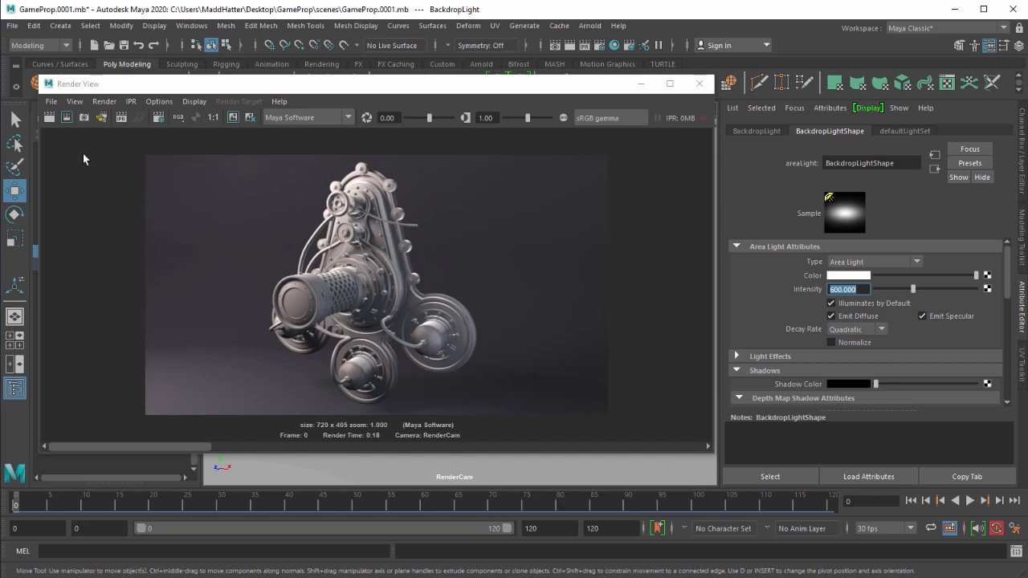
click(50, 120)
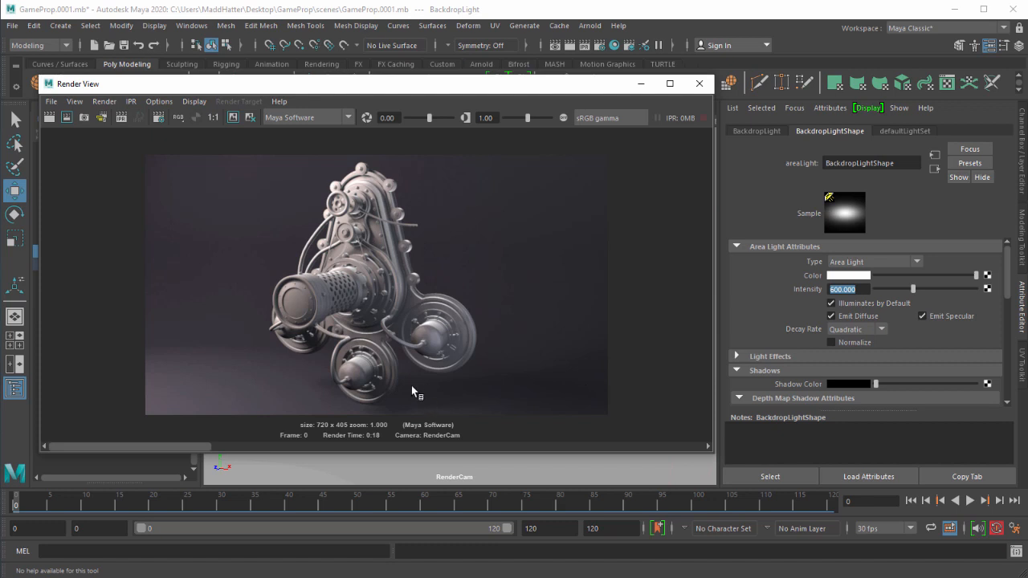
- Set KeyLight's intensity to 2500
drag(232, 87, 379, 97)
click(81, 213)
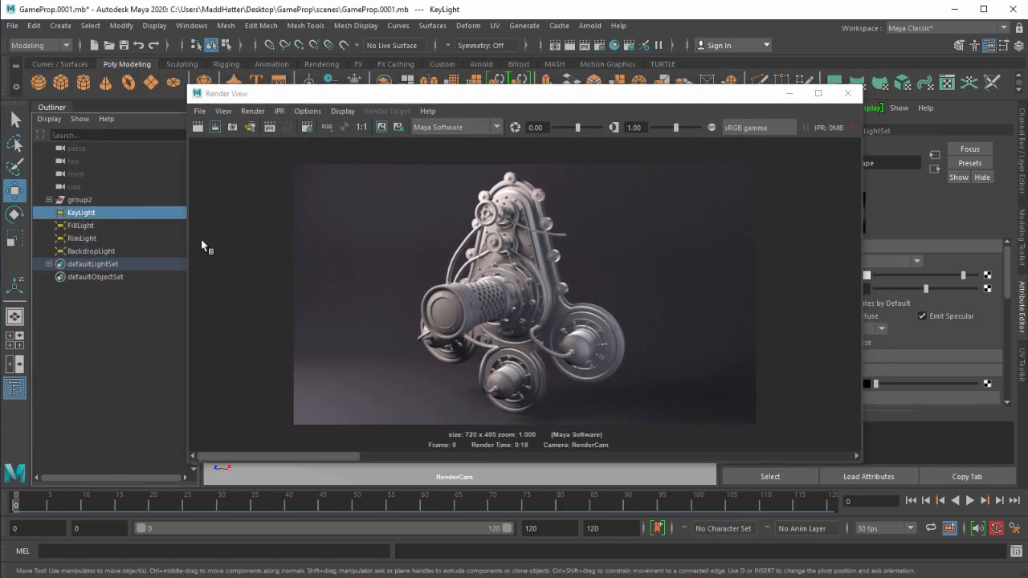
drag(553, 95, 400, 87)
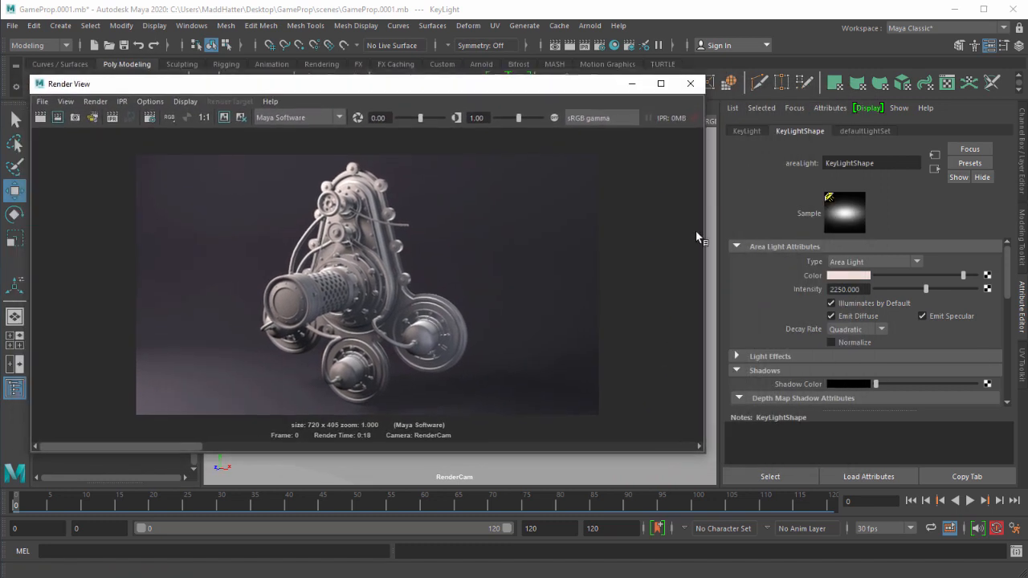
mouse_move(831, 290)
mouse_down()
mouse_move(860, 292)
mouse_move(841, 302)
mouse_up()
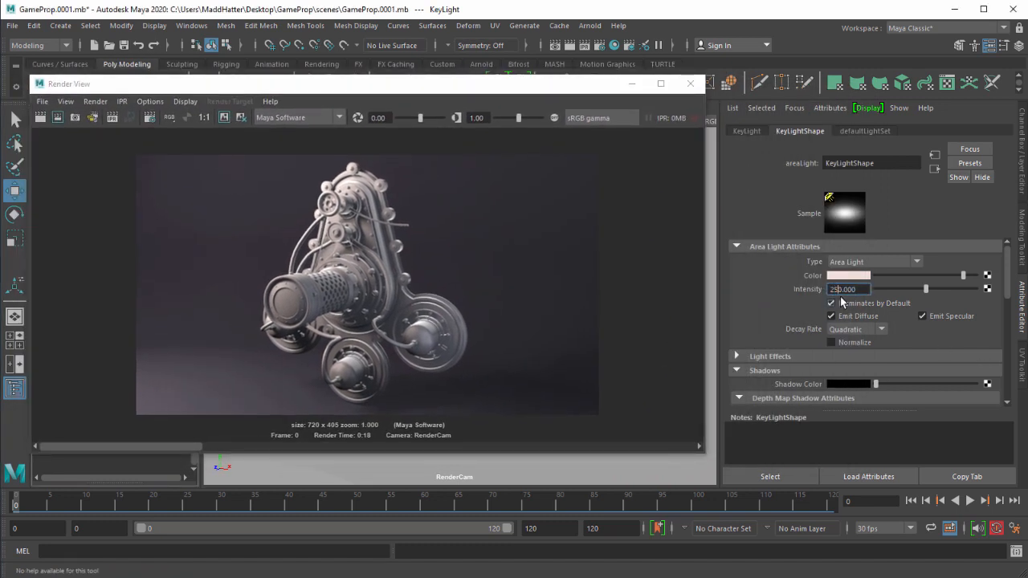
- Set KeyLight's raytrace shadow rays to 16
scroll(837, 297, down, 5)
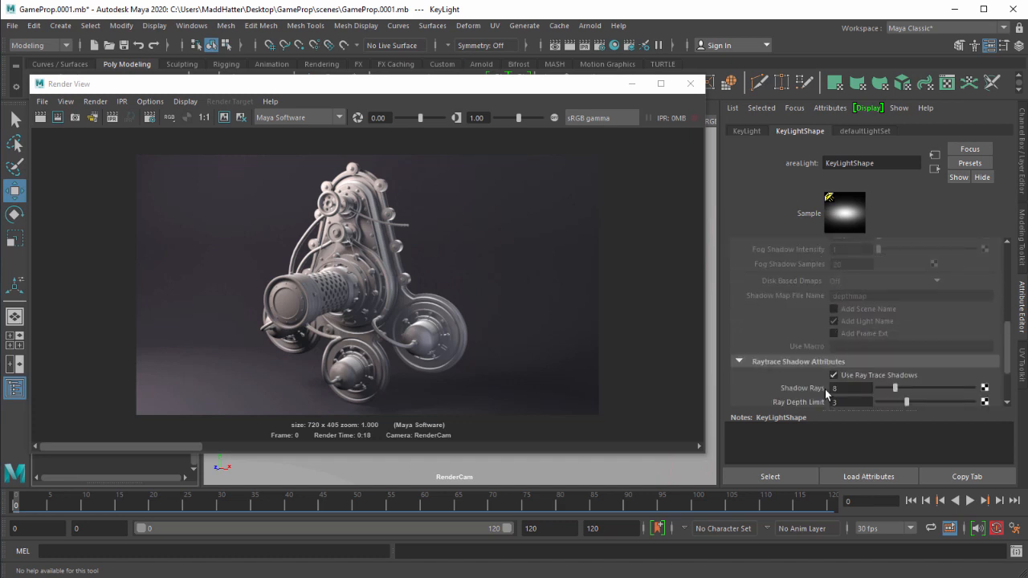
scroll(825, 389, down, 1)
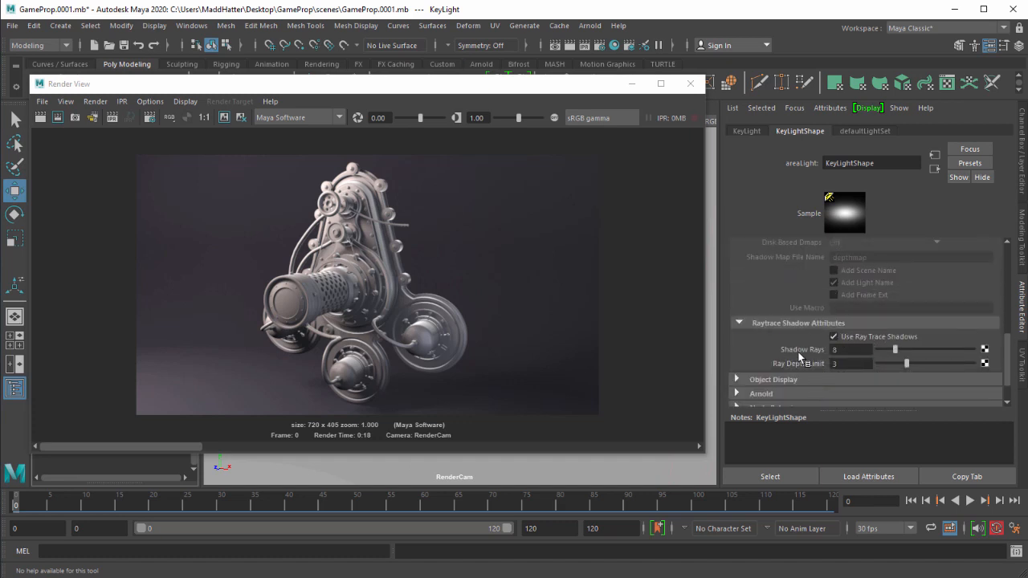
double_click(848, 349)
text(16)
key(Return)
- Switch to the persp camera and rotate KeyLight slightly to adjust its aim
click(632, 84)
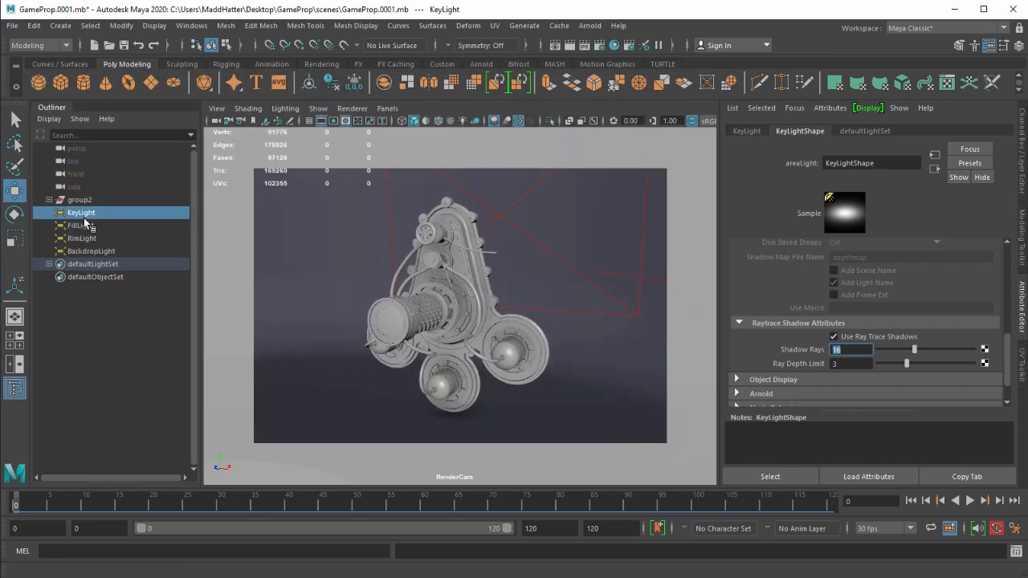
click(387, 108)
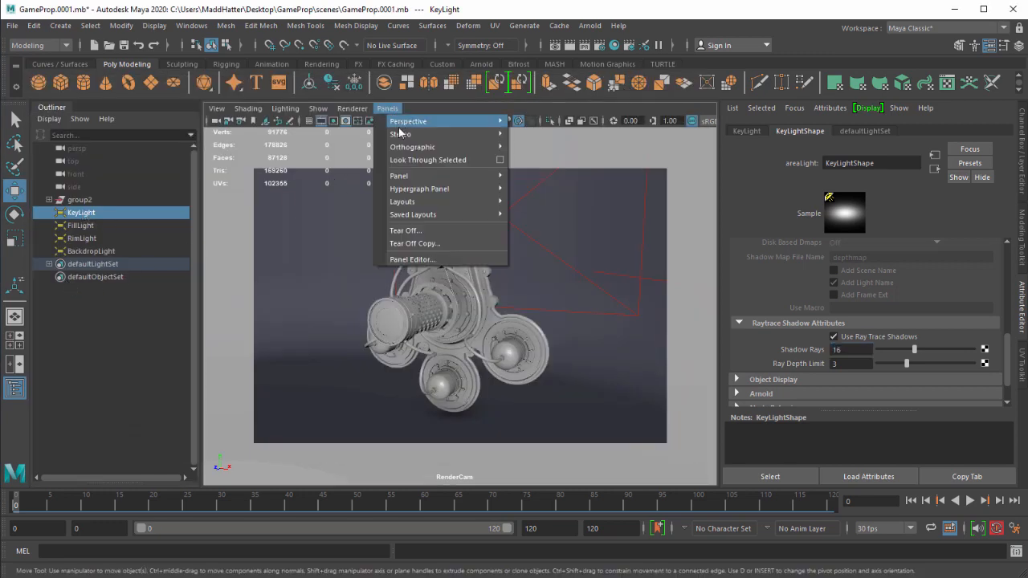
click(530, 134)
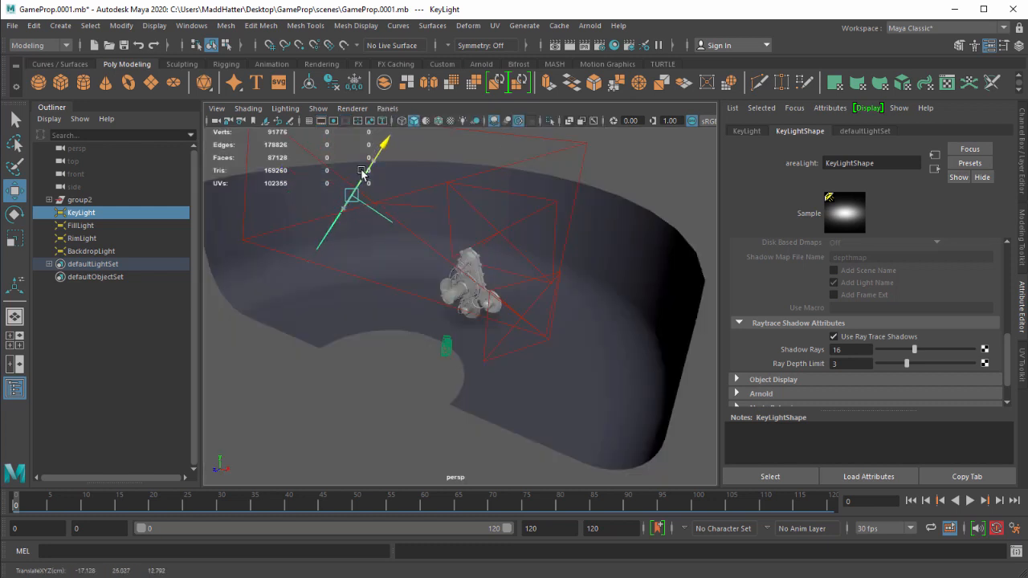
key(e)
drag(399, 166, 395, 142)
- Return to the RenderCam view, render the frame with the adjusted KeyLight, and review its area light attributes
click(387, 107)
mouse_move(406, 121)
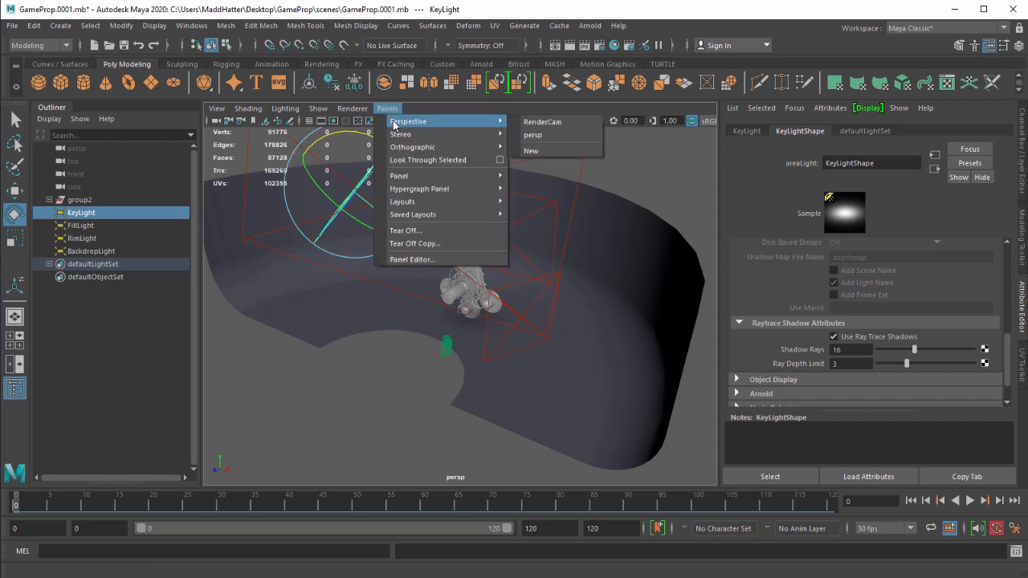
click(539, 122)
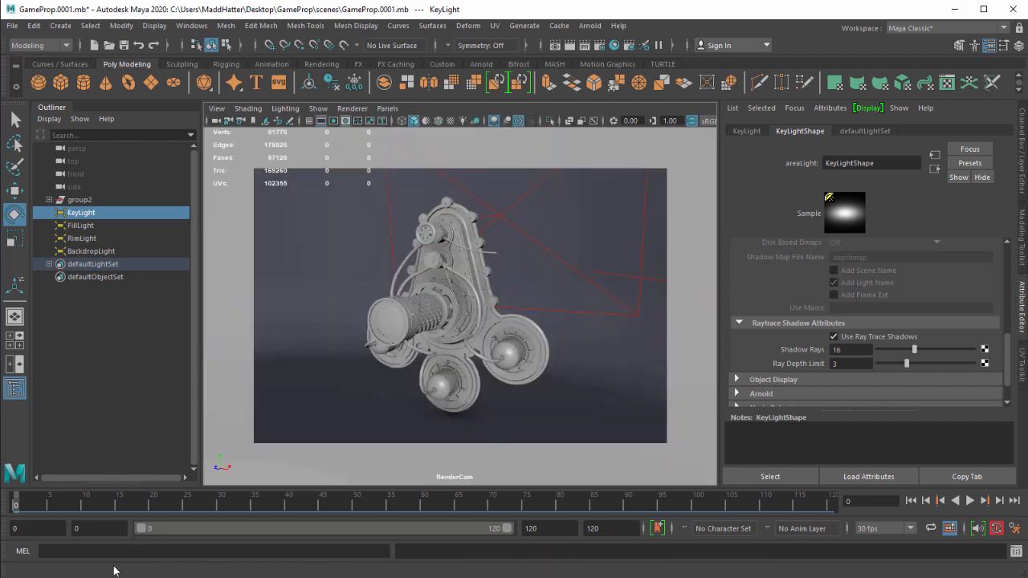
click(561, 47)
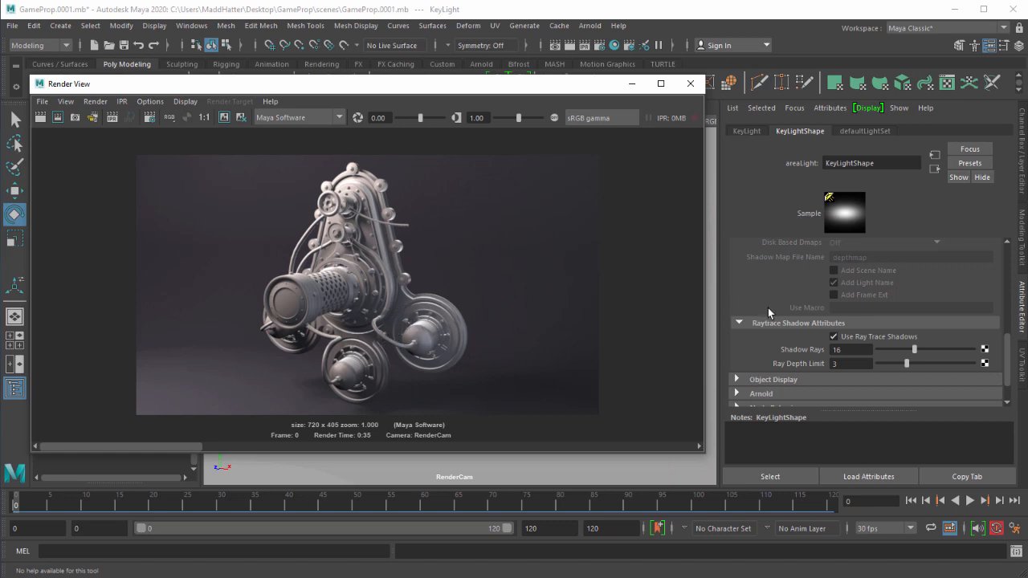
scroll(789, 331, up, 5)
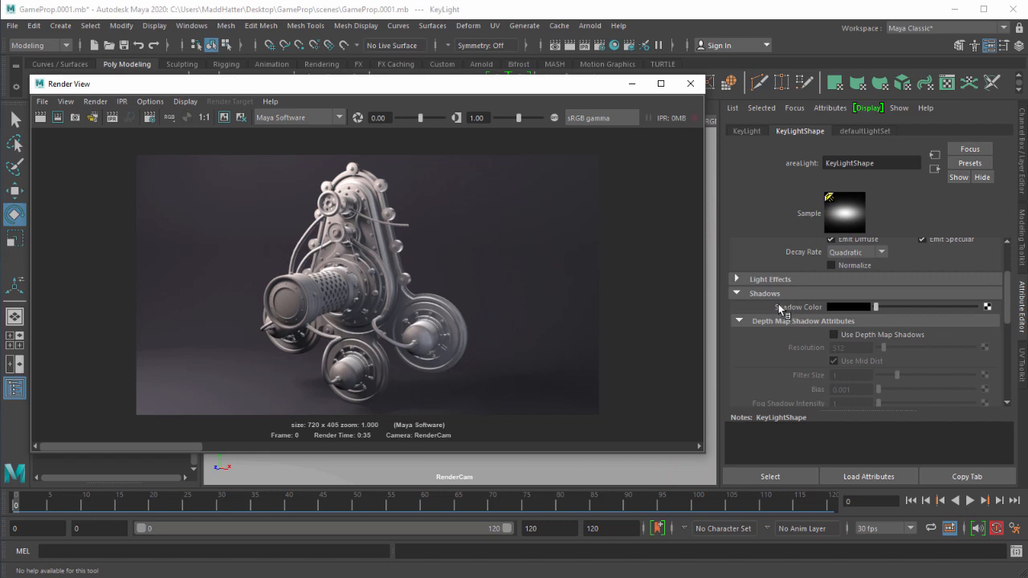
scroll(827, 315, up, 3)
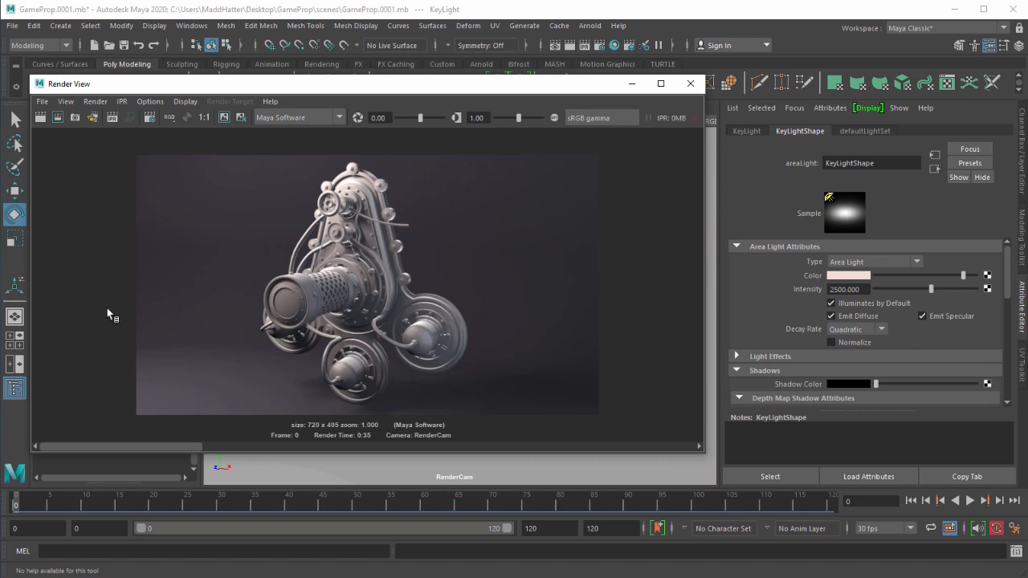
- Open the Common render settings and examine the color management and file output options
drag(158, 92, 196, 139)
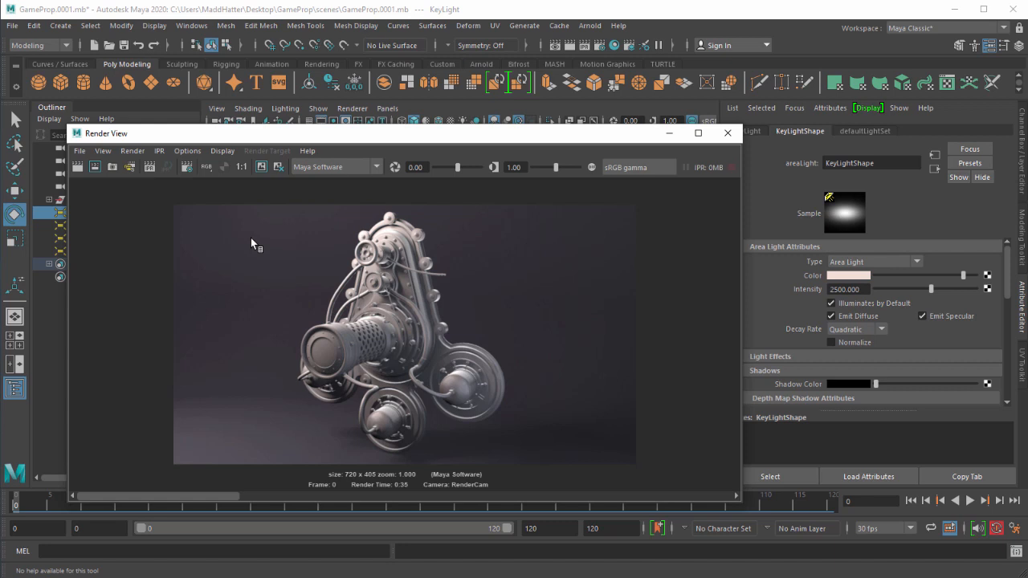
click(600, 45)
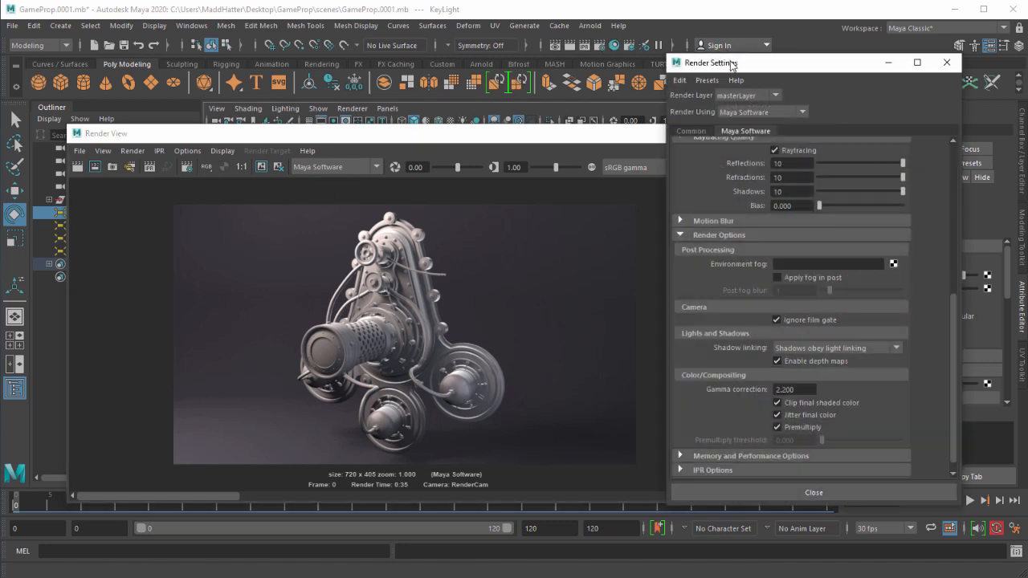
drag(727, 62, 754, 57)
click(720, 127)
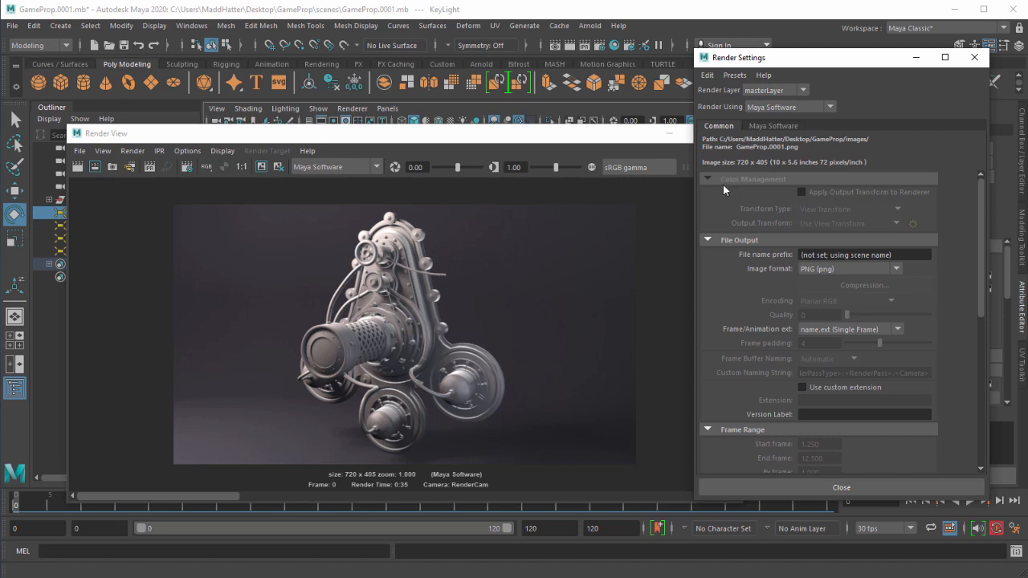
- Turn off Enable Color Management in the preferences and render the RenderCam frame again
click(1014, 530)
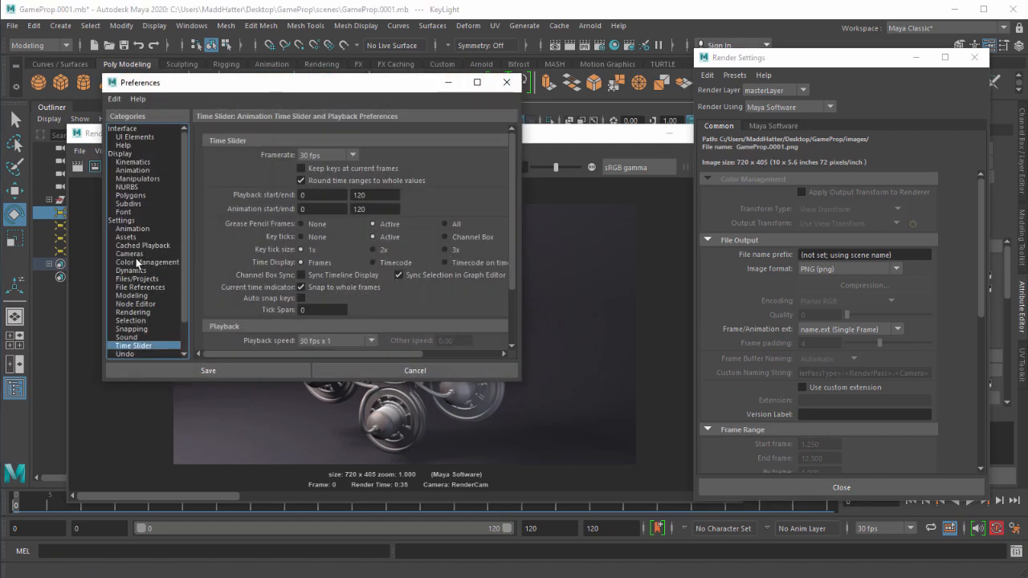
click(137, 262)
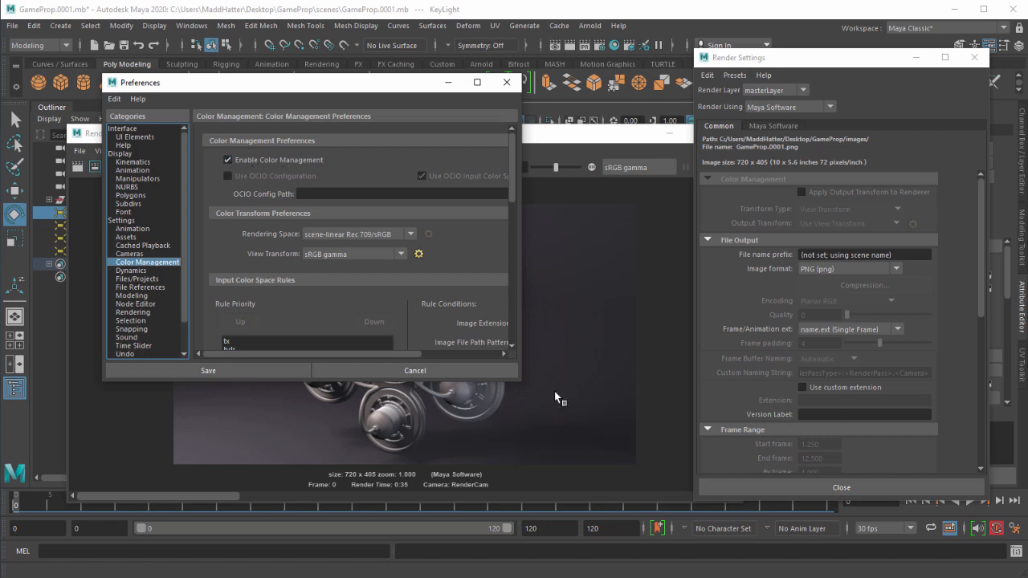
click(228, 160)
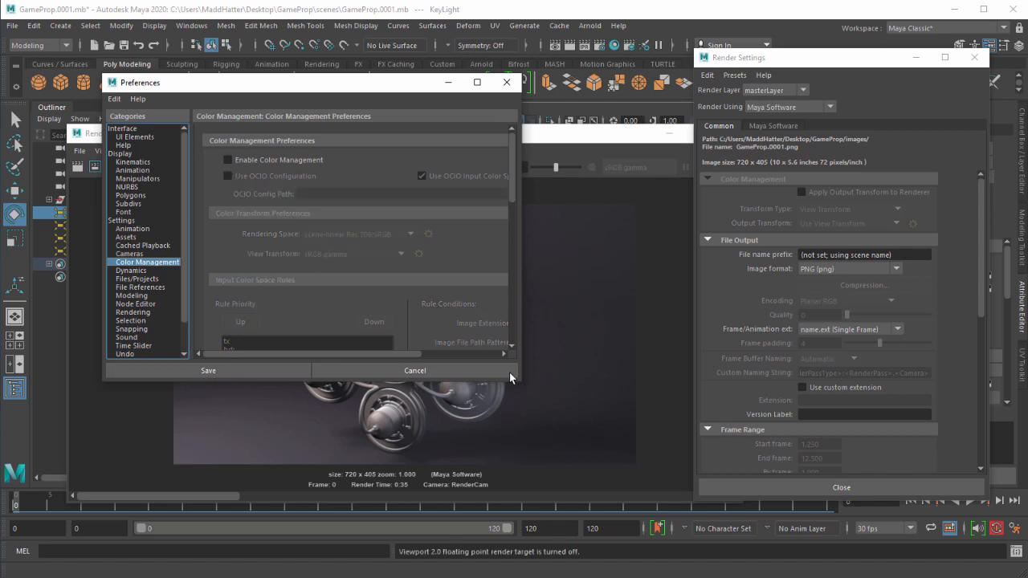
click(590, 136)
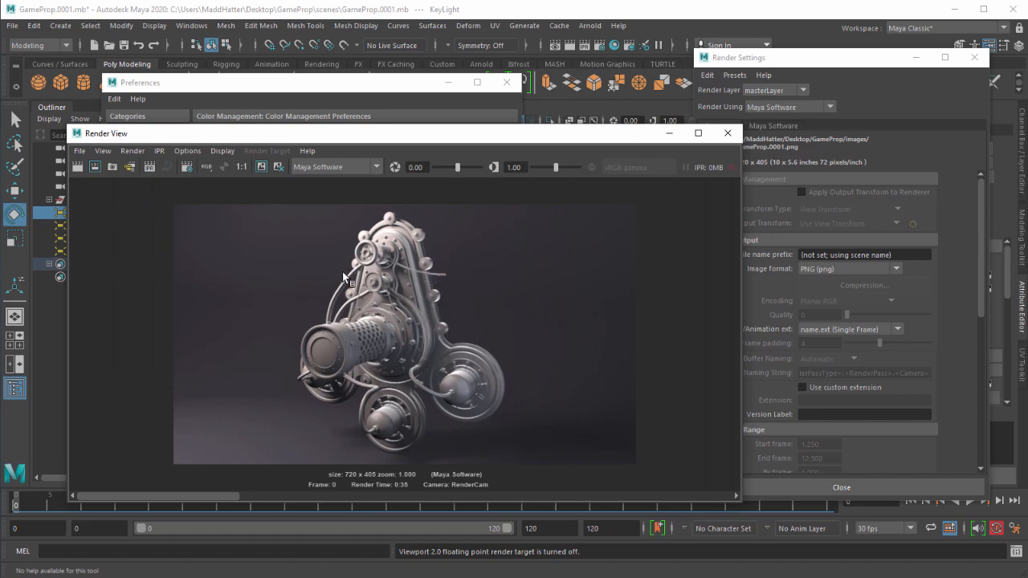
click(78, 168)
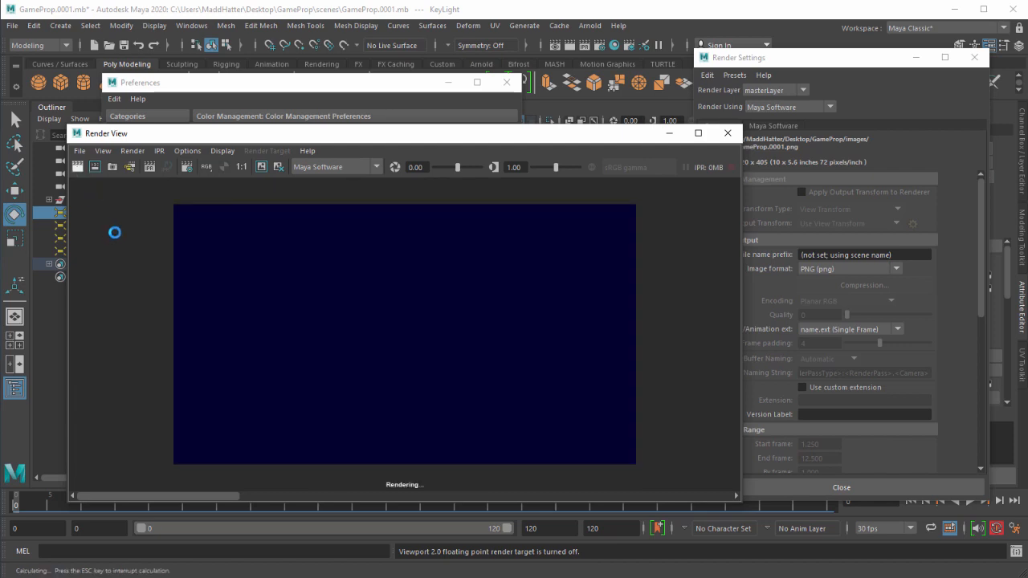